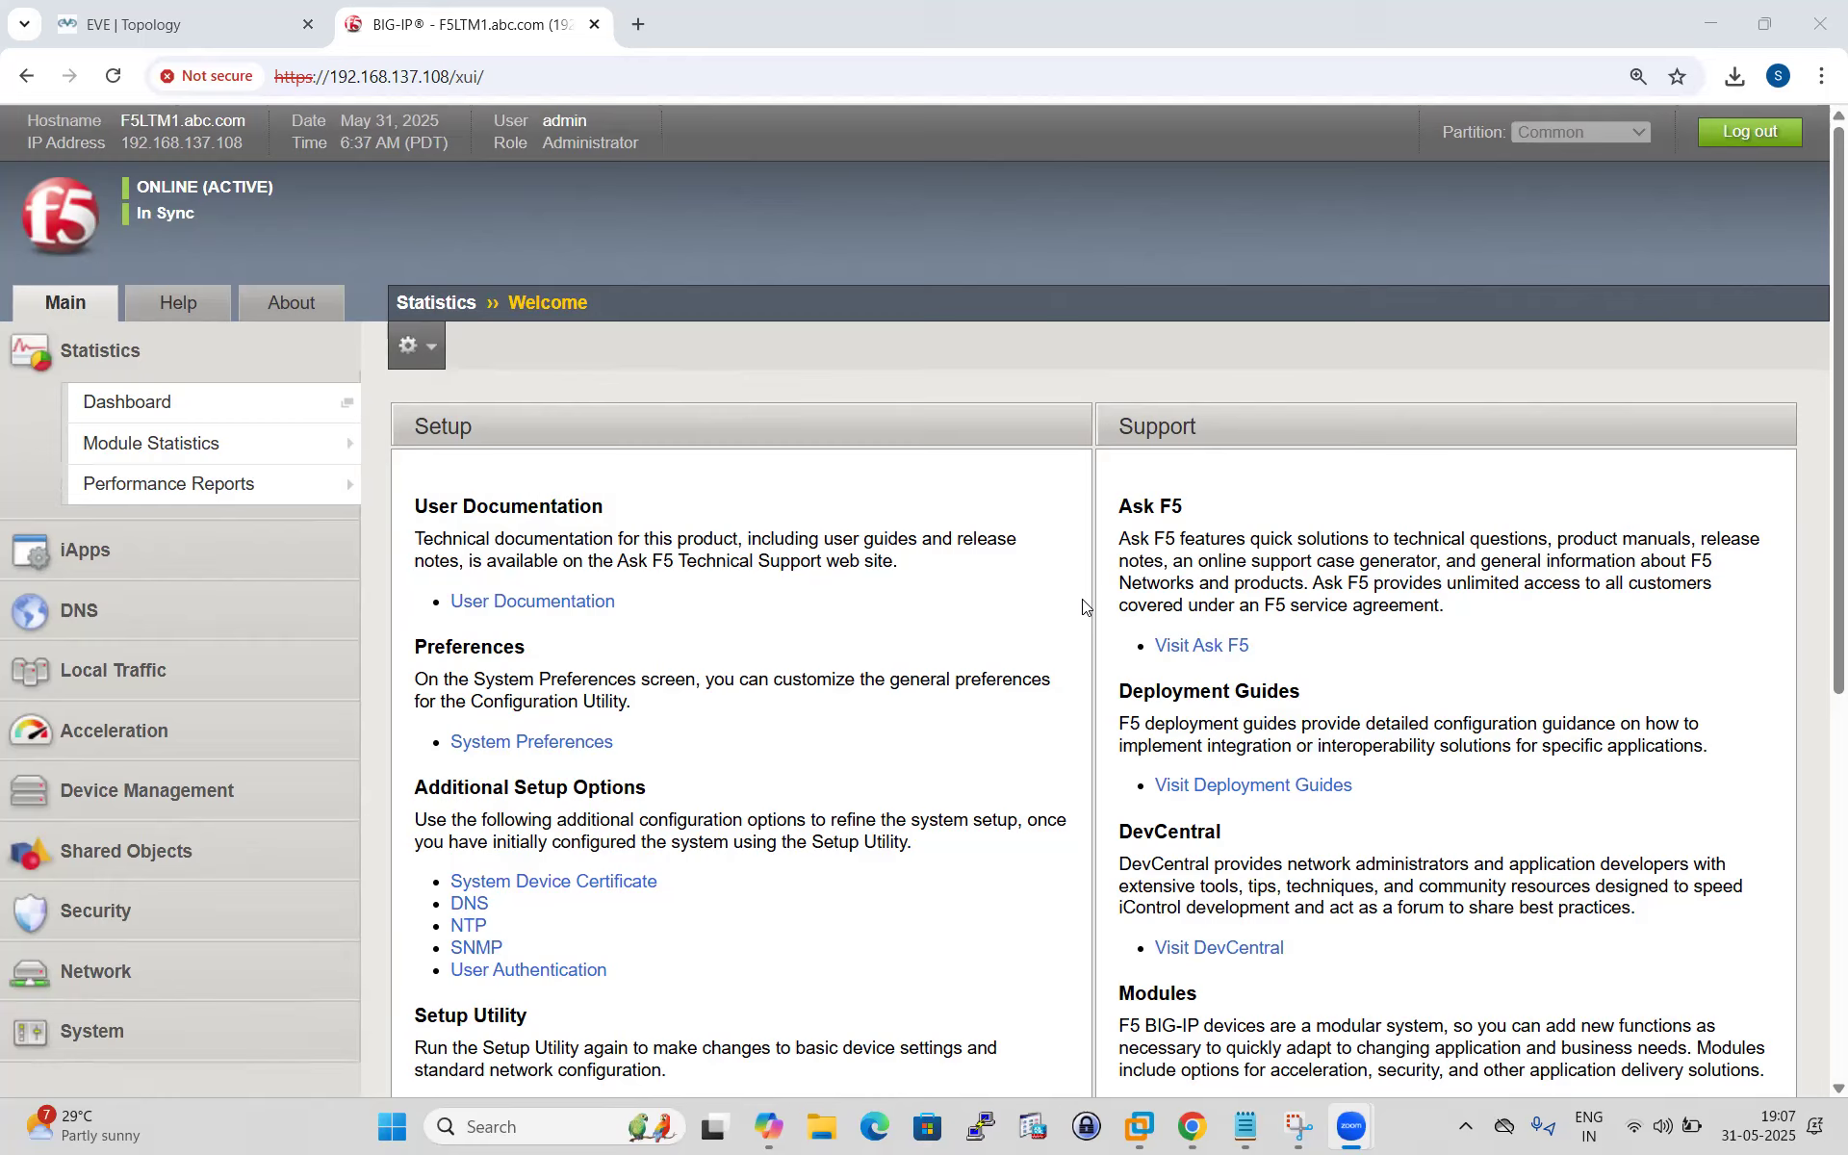
Switch to the F5-UCS-FILE.txt notes in Notepad listing the tmsh UCS backup commands.
{"action": "left_click", "coordinate": [1245, 1125]}
{"action": "scroll", "coordinate": [216, 531], "scroll_direction": "down", "scroll_amount": 2}
{"action": "scroll", "coordinate": [90, 499], "scroll_direction": "up", "scroll_amount": 2}
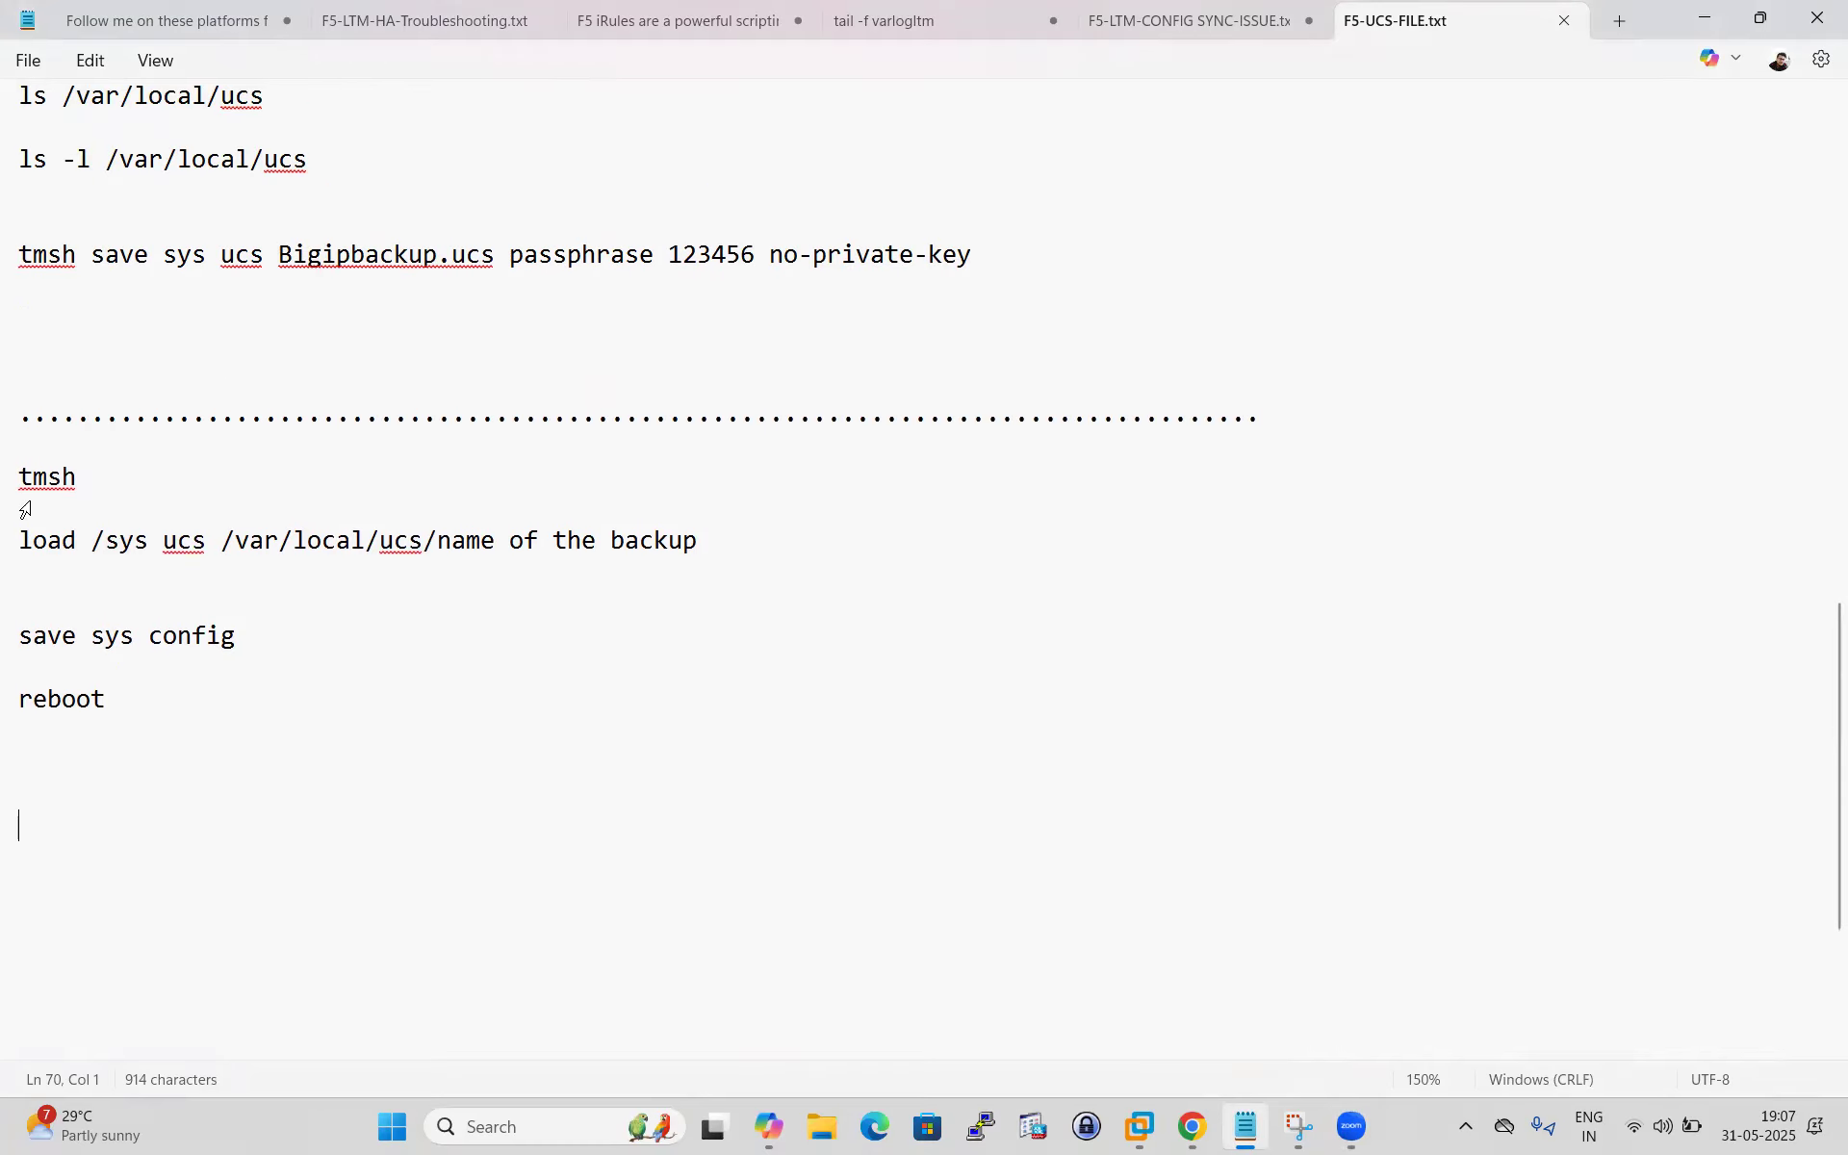
Highlight the tmsh line and the load /sys ucs /var/local/ucs/ backup command in the notes.
{"action": "left_click_drag", "start_coordinate": [20, 540], "coordinate": [435, 539]}
{"action": "left_click", "coordinate": [231, 572]}
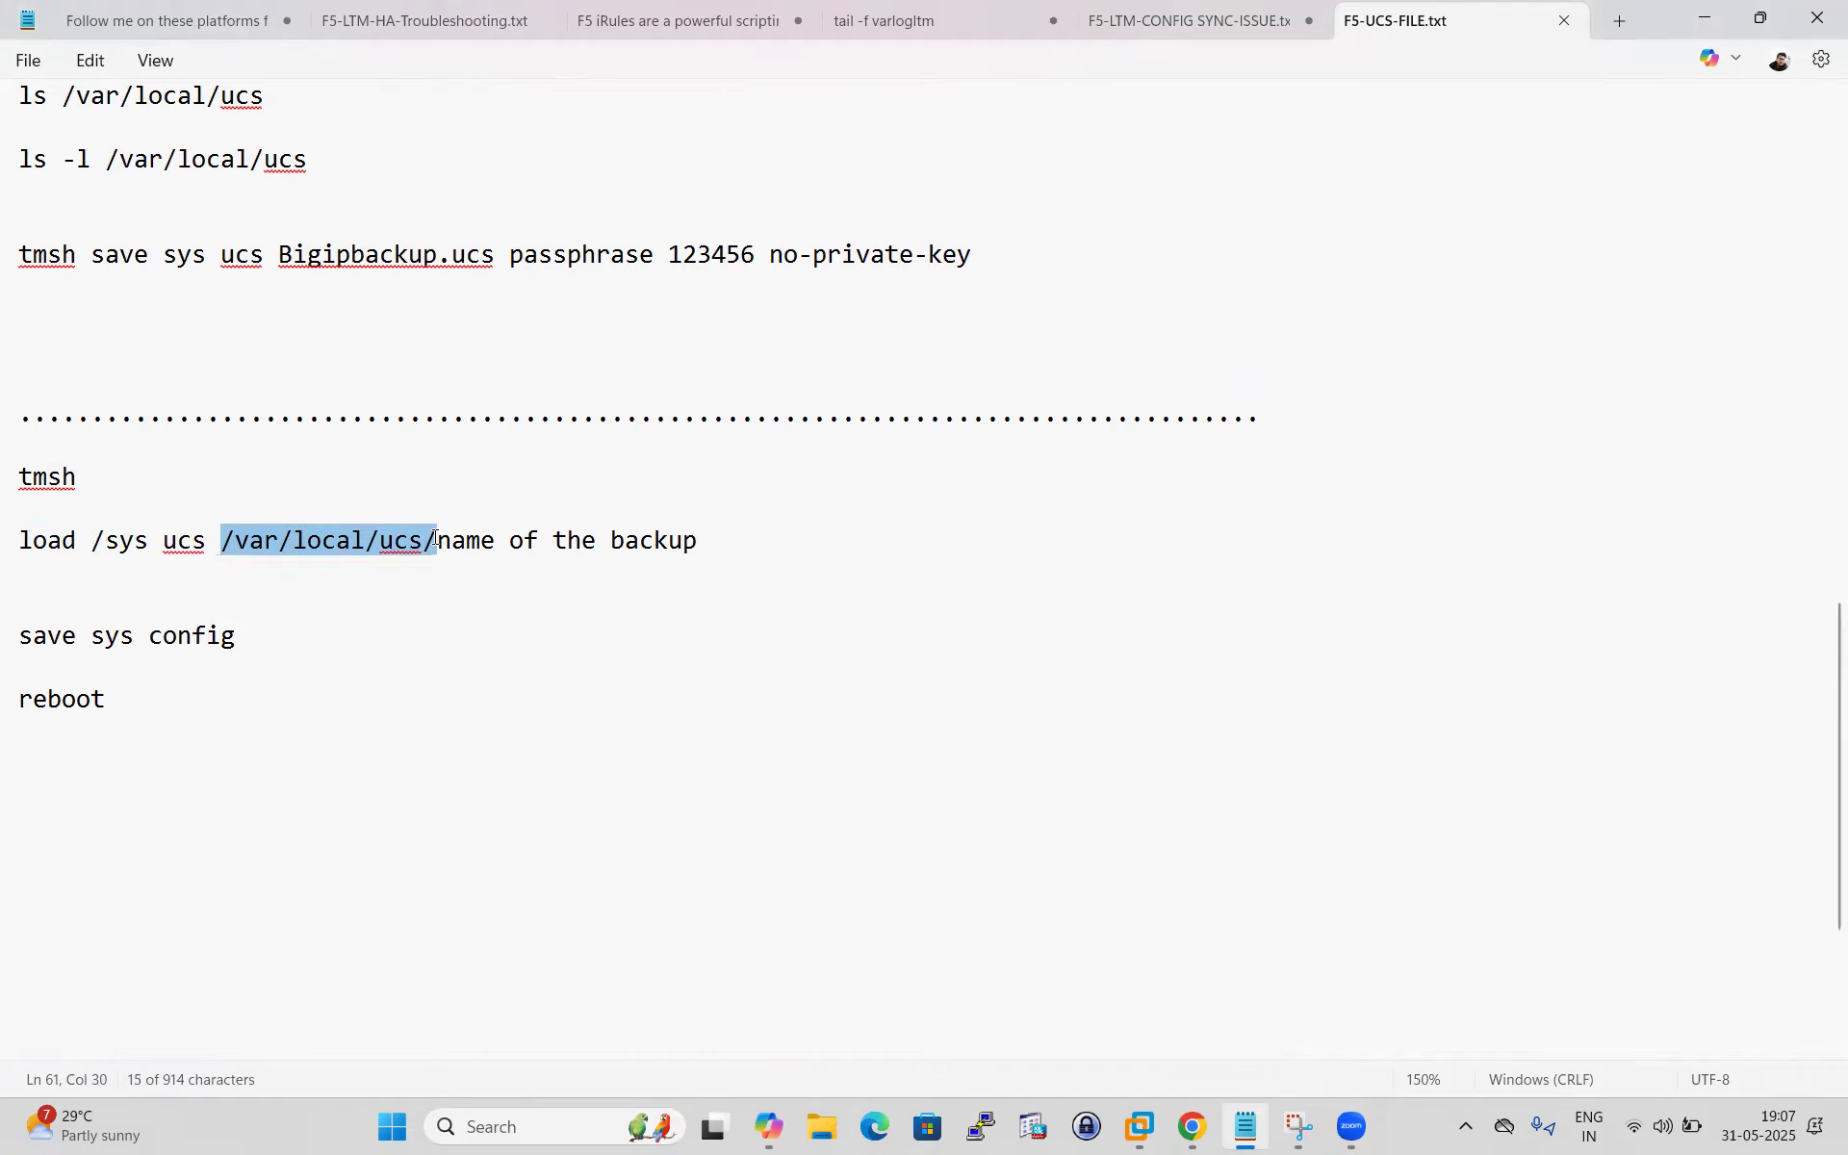
{"action": "left_click", "coordinate": [436, 597]}
{"action": "left_click_drag", "start_coordinate": [79, 481], "coordinate": [20, 479]}
{"action": "left_click", "coordinate": [185, 580]}
{"action": "left_click_drag", "start_coordinate": [92, 539], "coordinate": [391, 544]}
{"action": "left_click", "coordinate": [411, 556]}
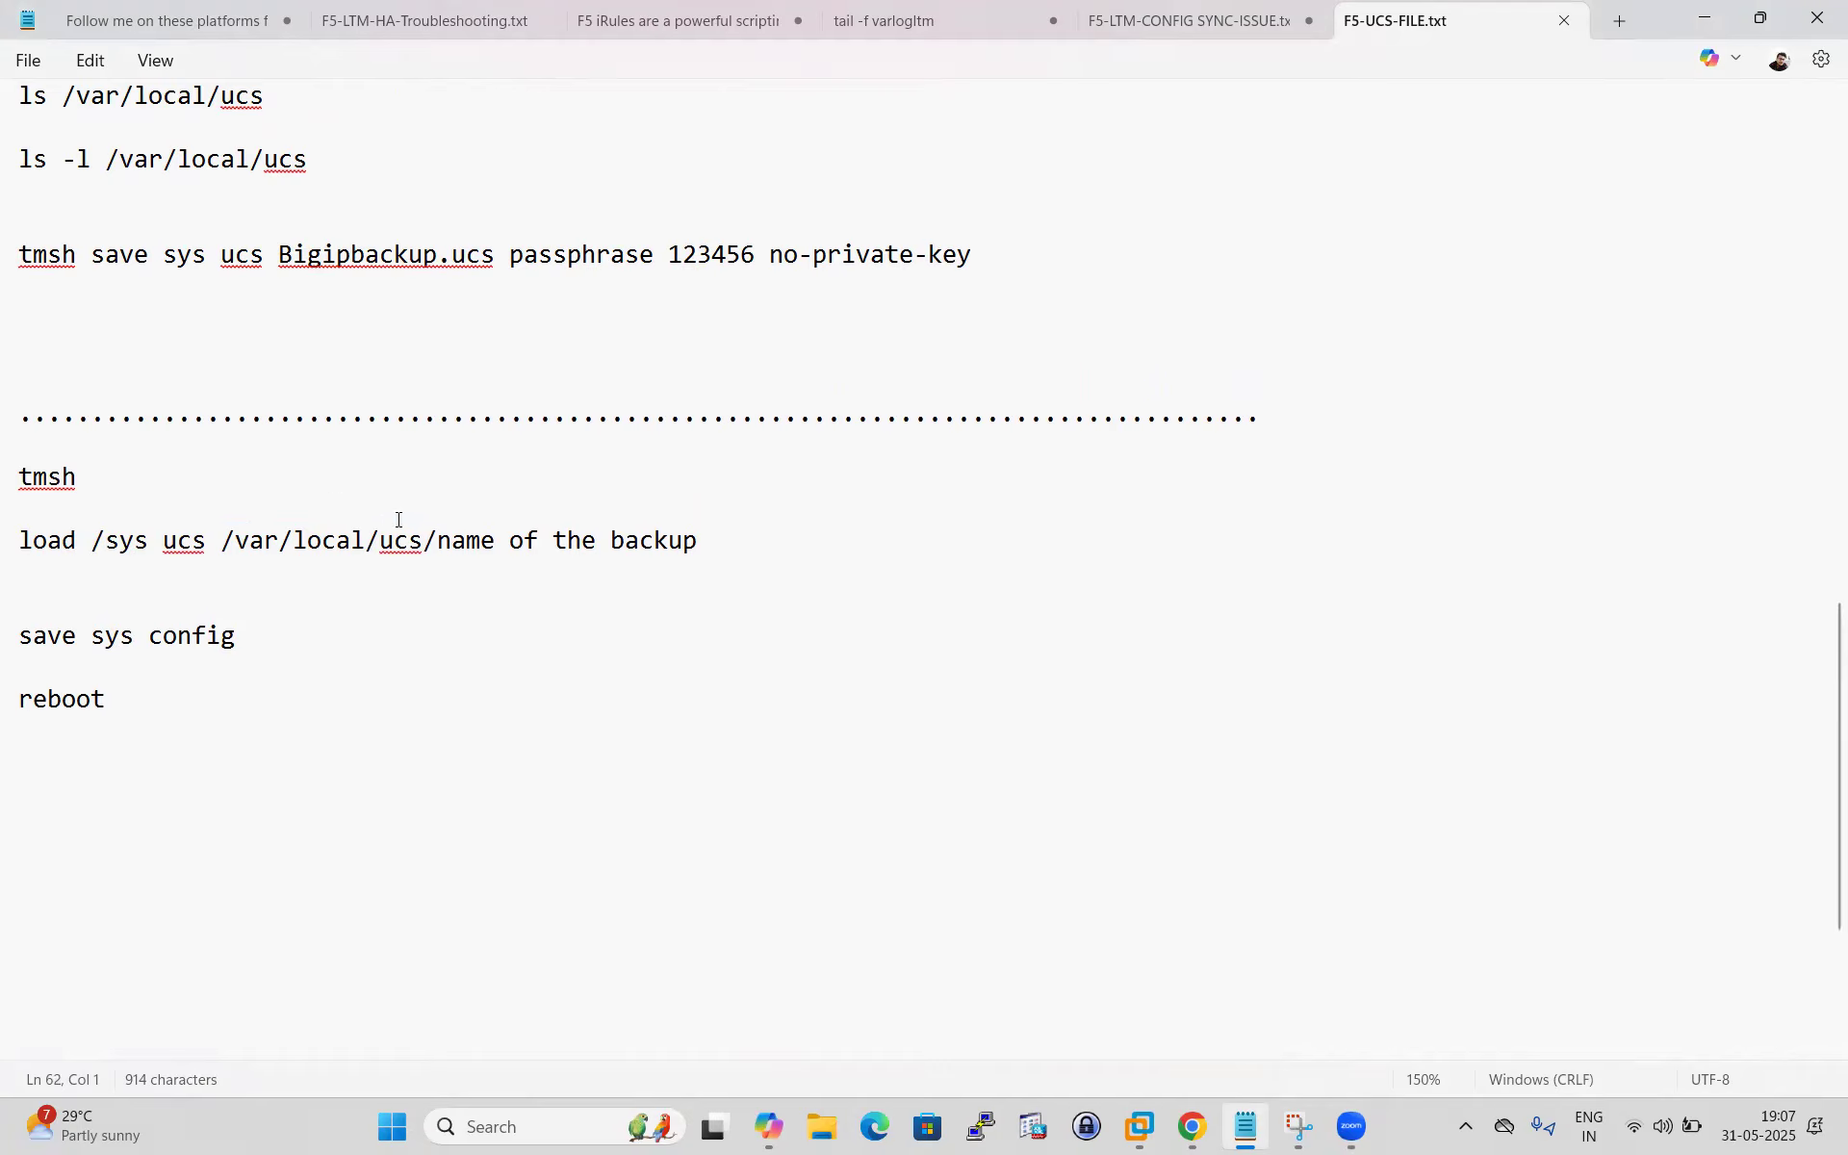
{"action": "left_click_drag", "start_coordinate": [224, 540], "coordinate": [19, 541]}
{"action": "left_click", "coordinate": [487, 561]}
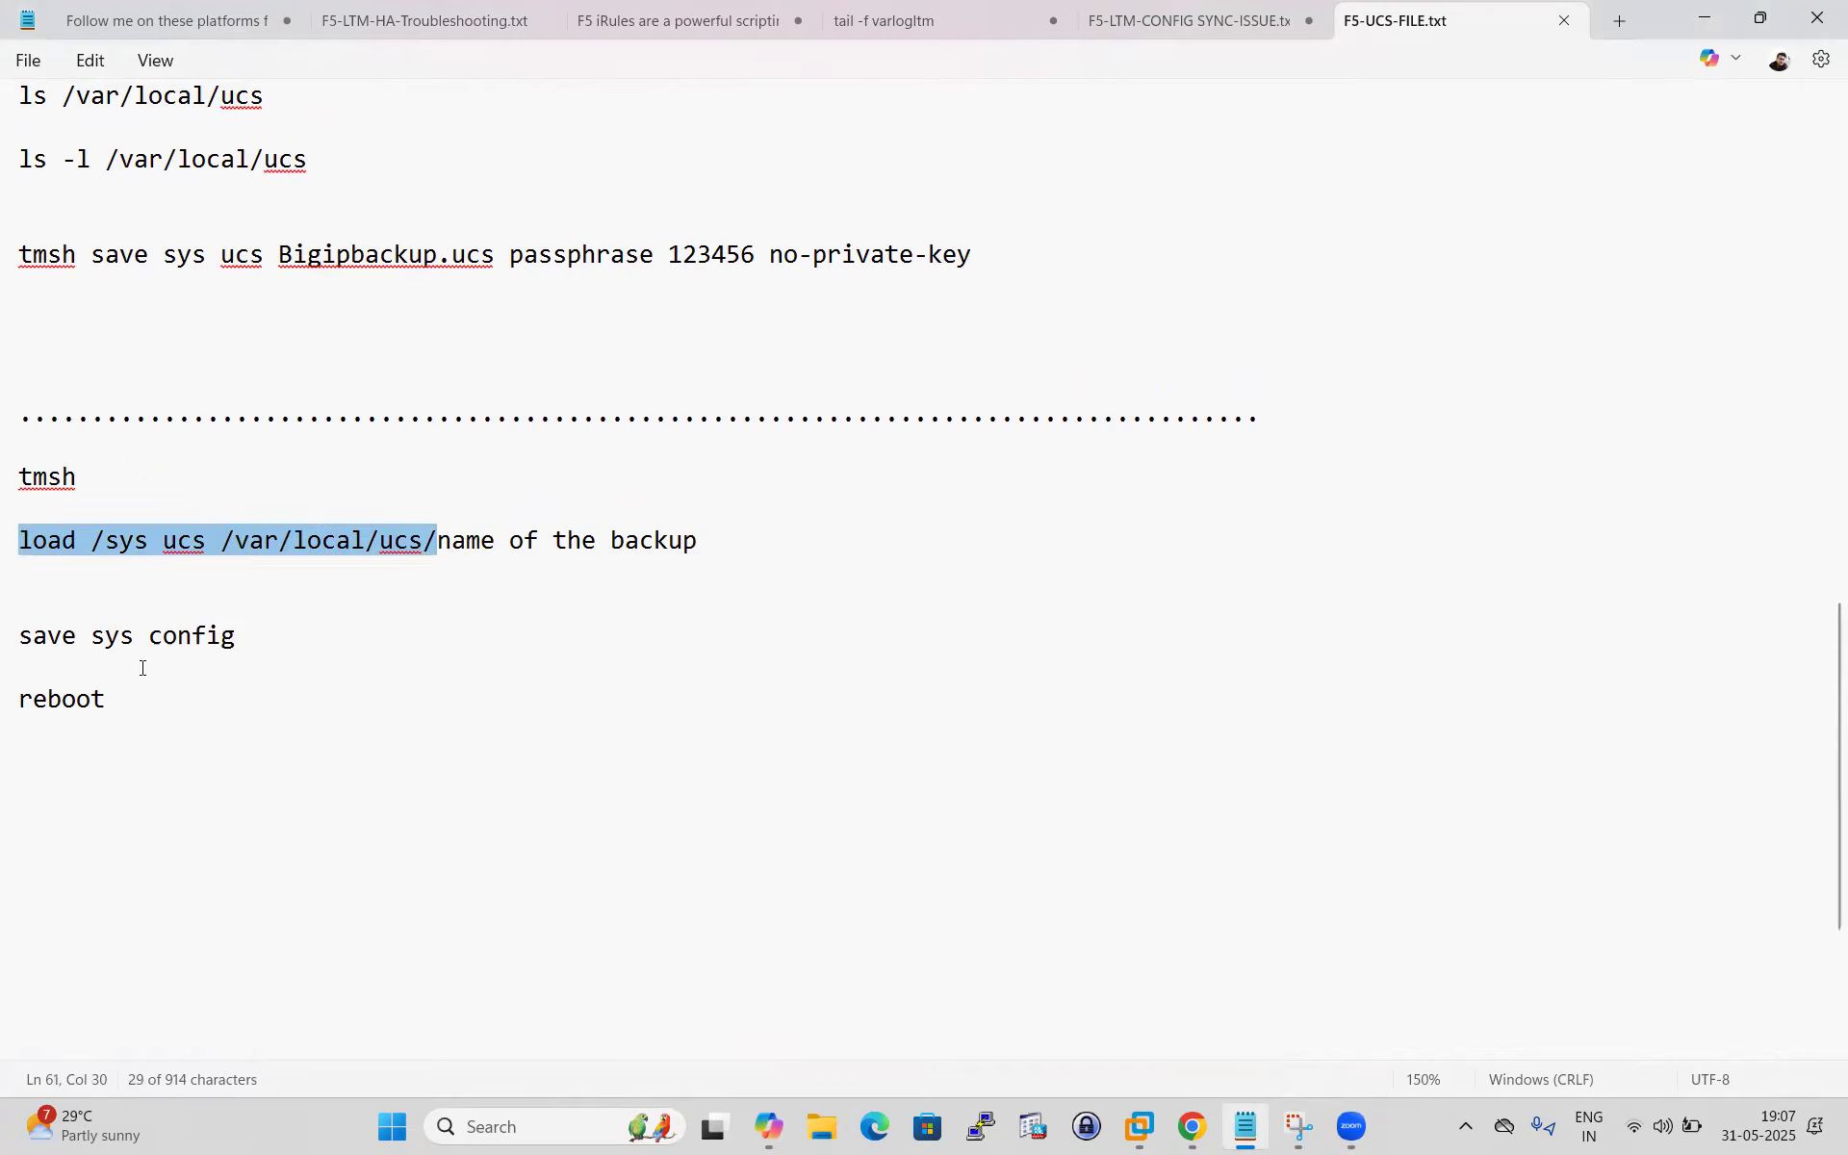
Select the whole restore block (tmsh, load ucs, save sys config, reboot), then go back to BIG-IP.
{"action": "left_click_drag", "start_coordinate": [34, 635], "coordinate": [283, 622]}
{"action": "left_click_drag", "start_coordinate": [133, 718], "coordinate": [19, 477]}
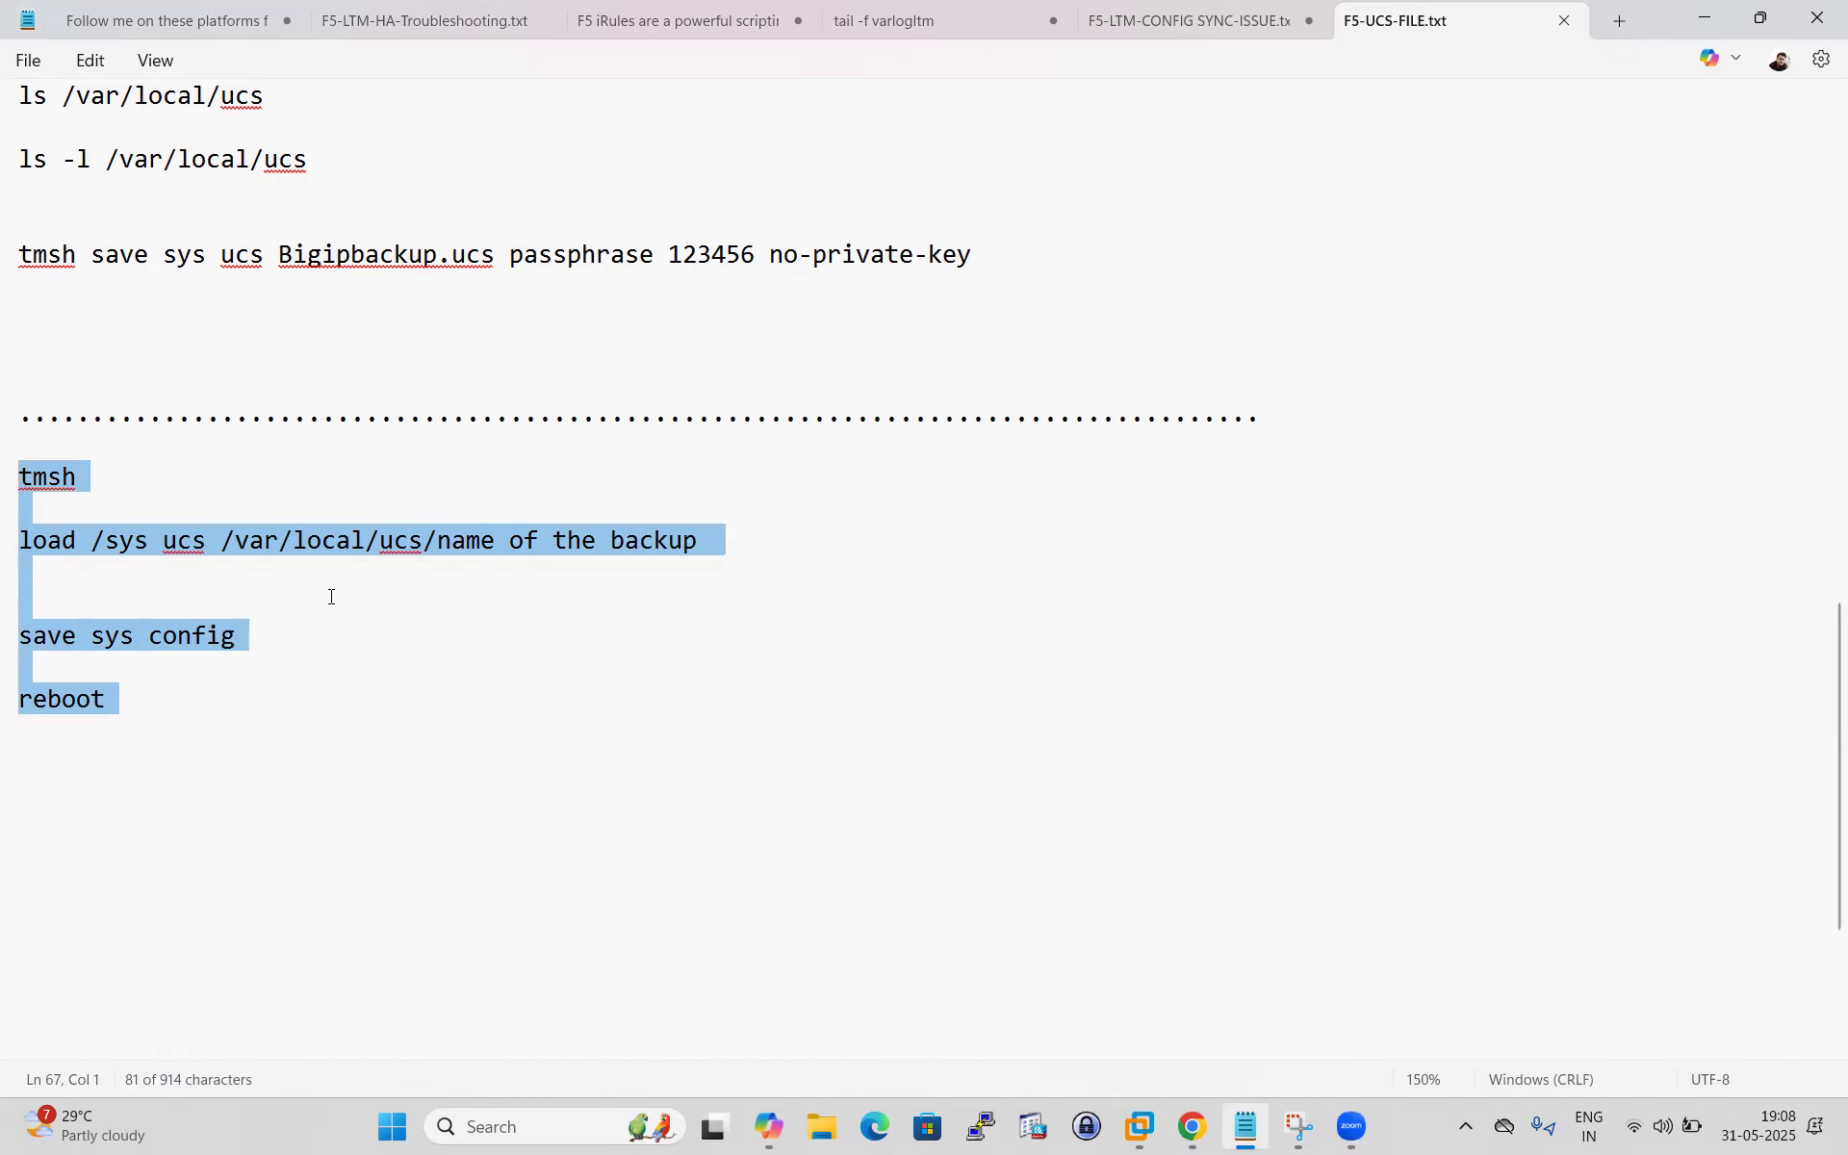
{"action": "left_click", "coordinate": [1192, 1126]}
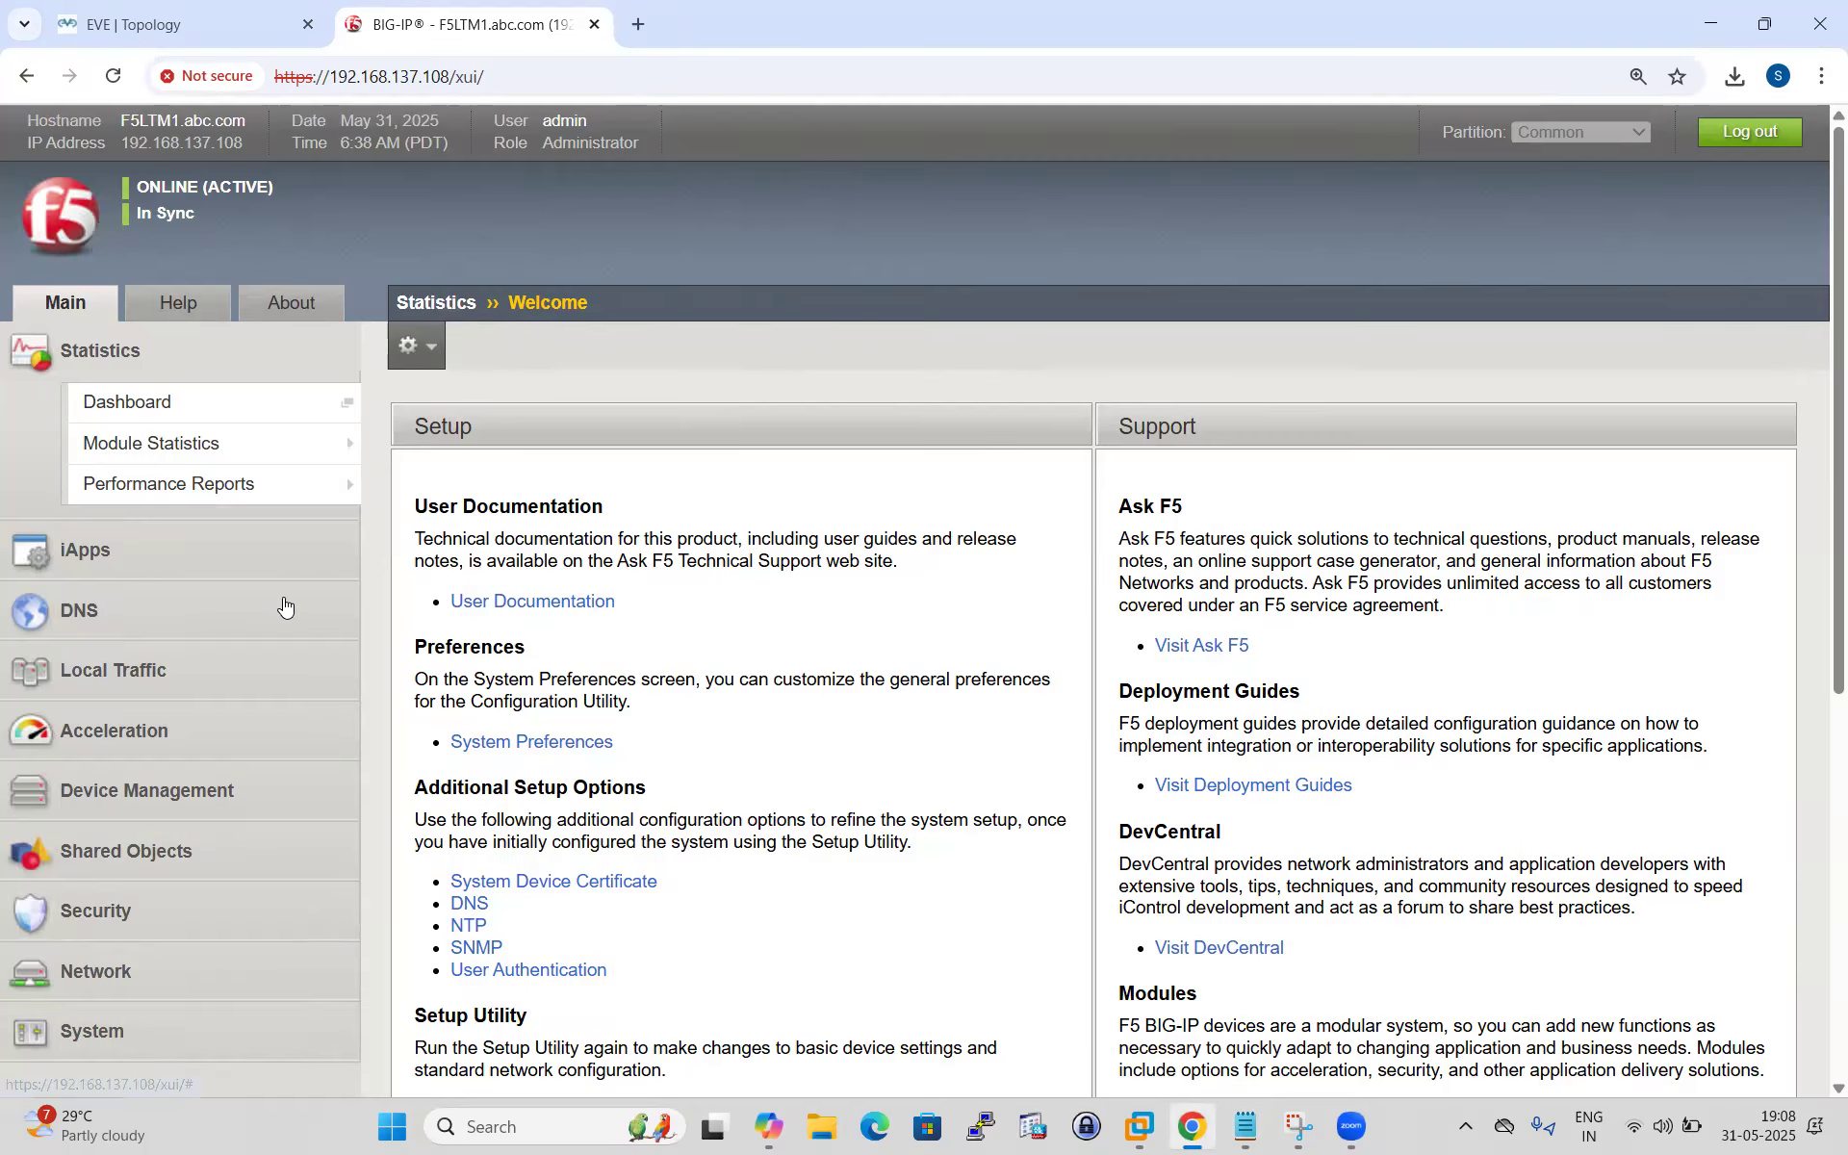
Open System > Archives to list the three saved UCS files.
{"action": "scroll", "coordinate": [145, 922], "scroll_direction": "down", "scroll_amount": 1}
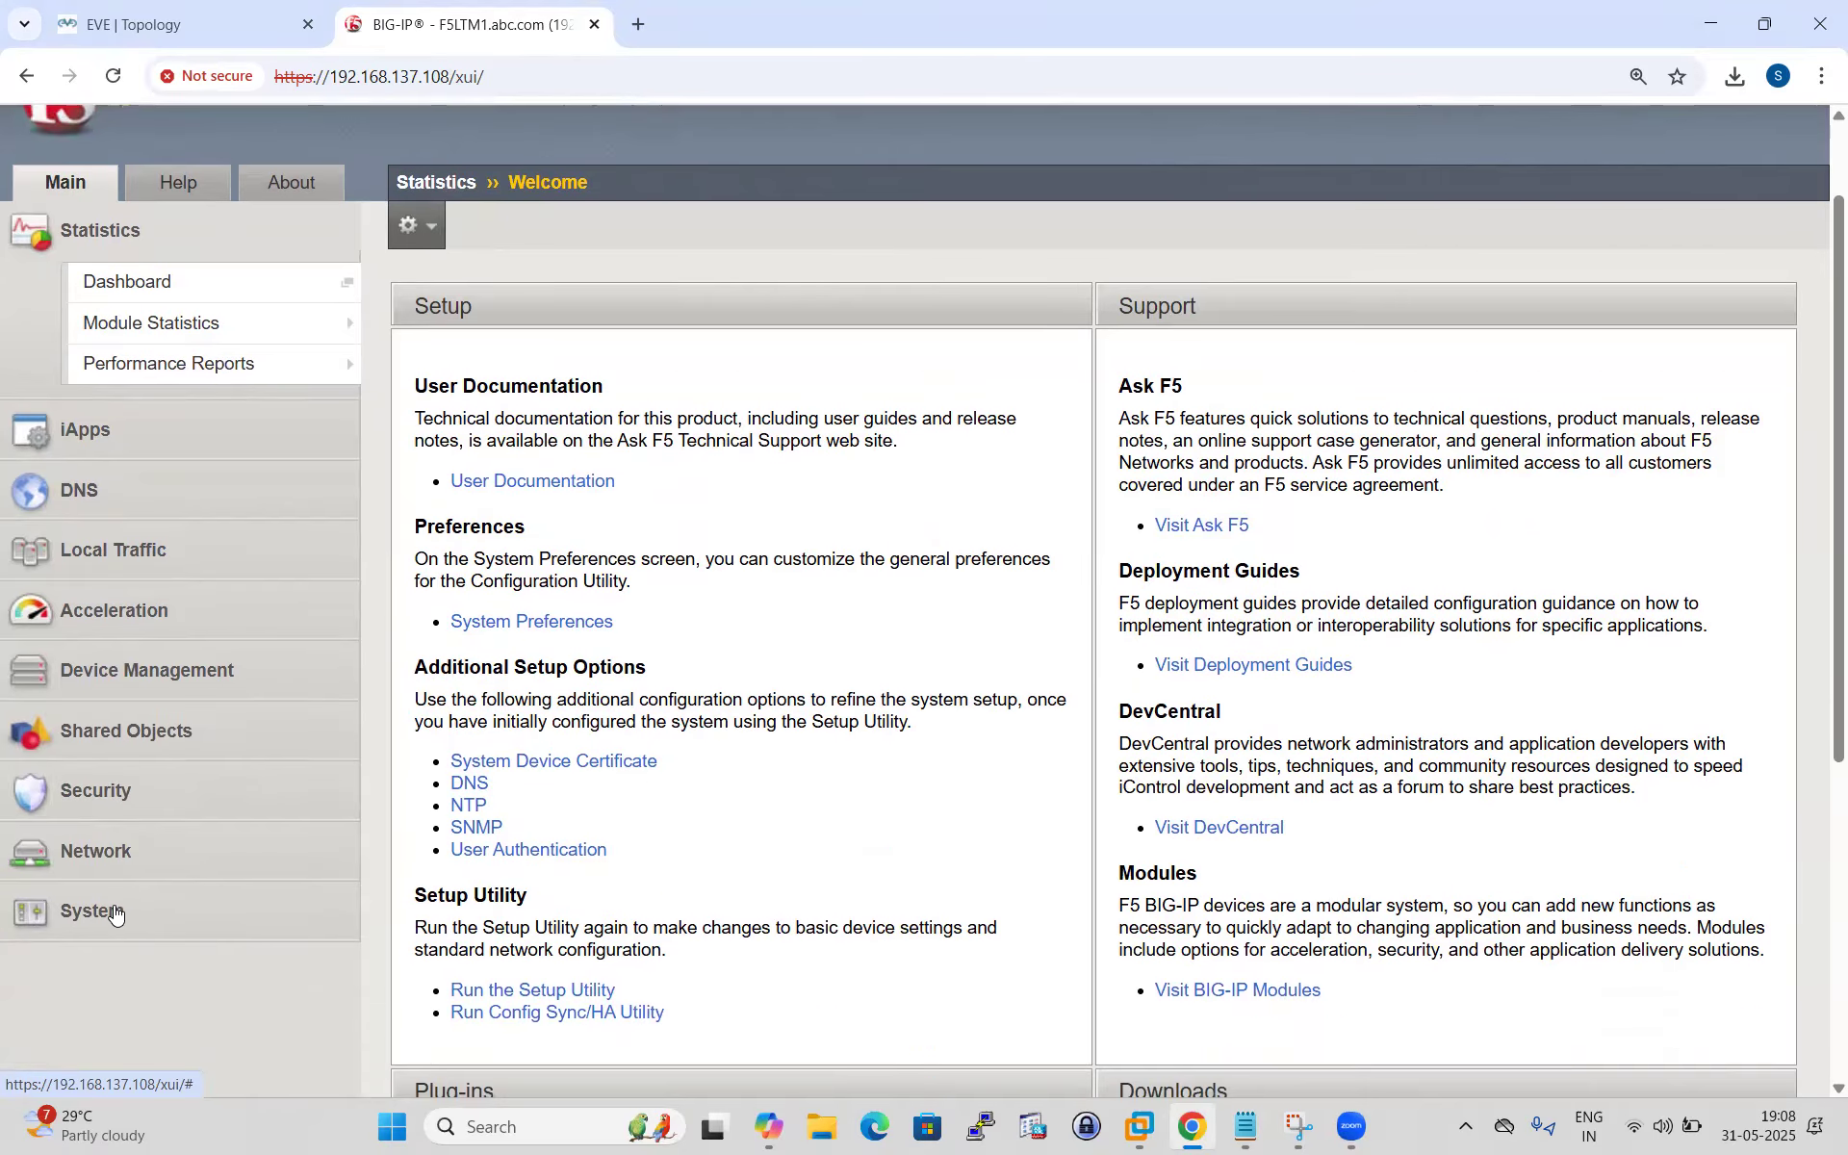
{"action": "left_click", "coordinate": [120, 915]}
{"action": "scroll", "coordinate": [125, 914], "scroll_direction": "down", "scroll_amount": 3}
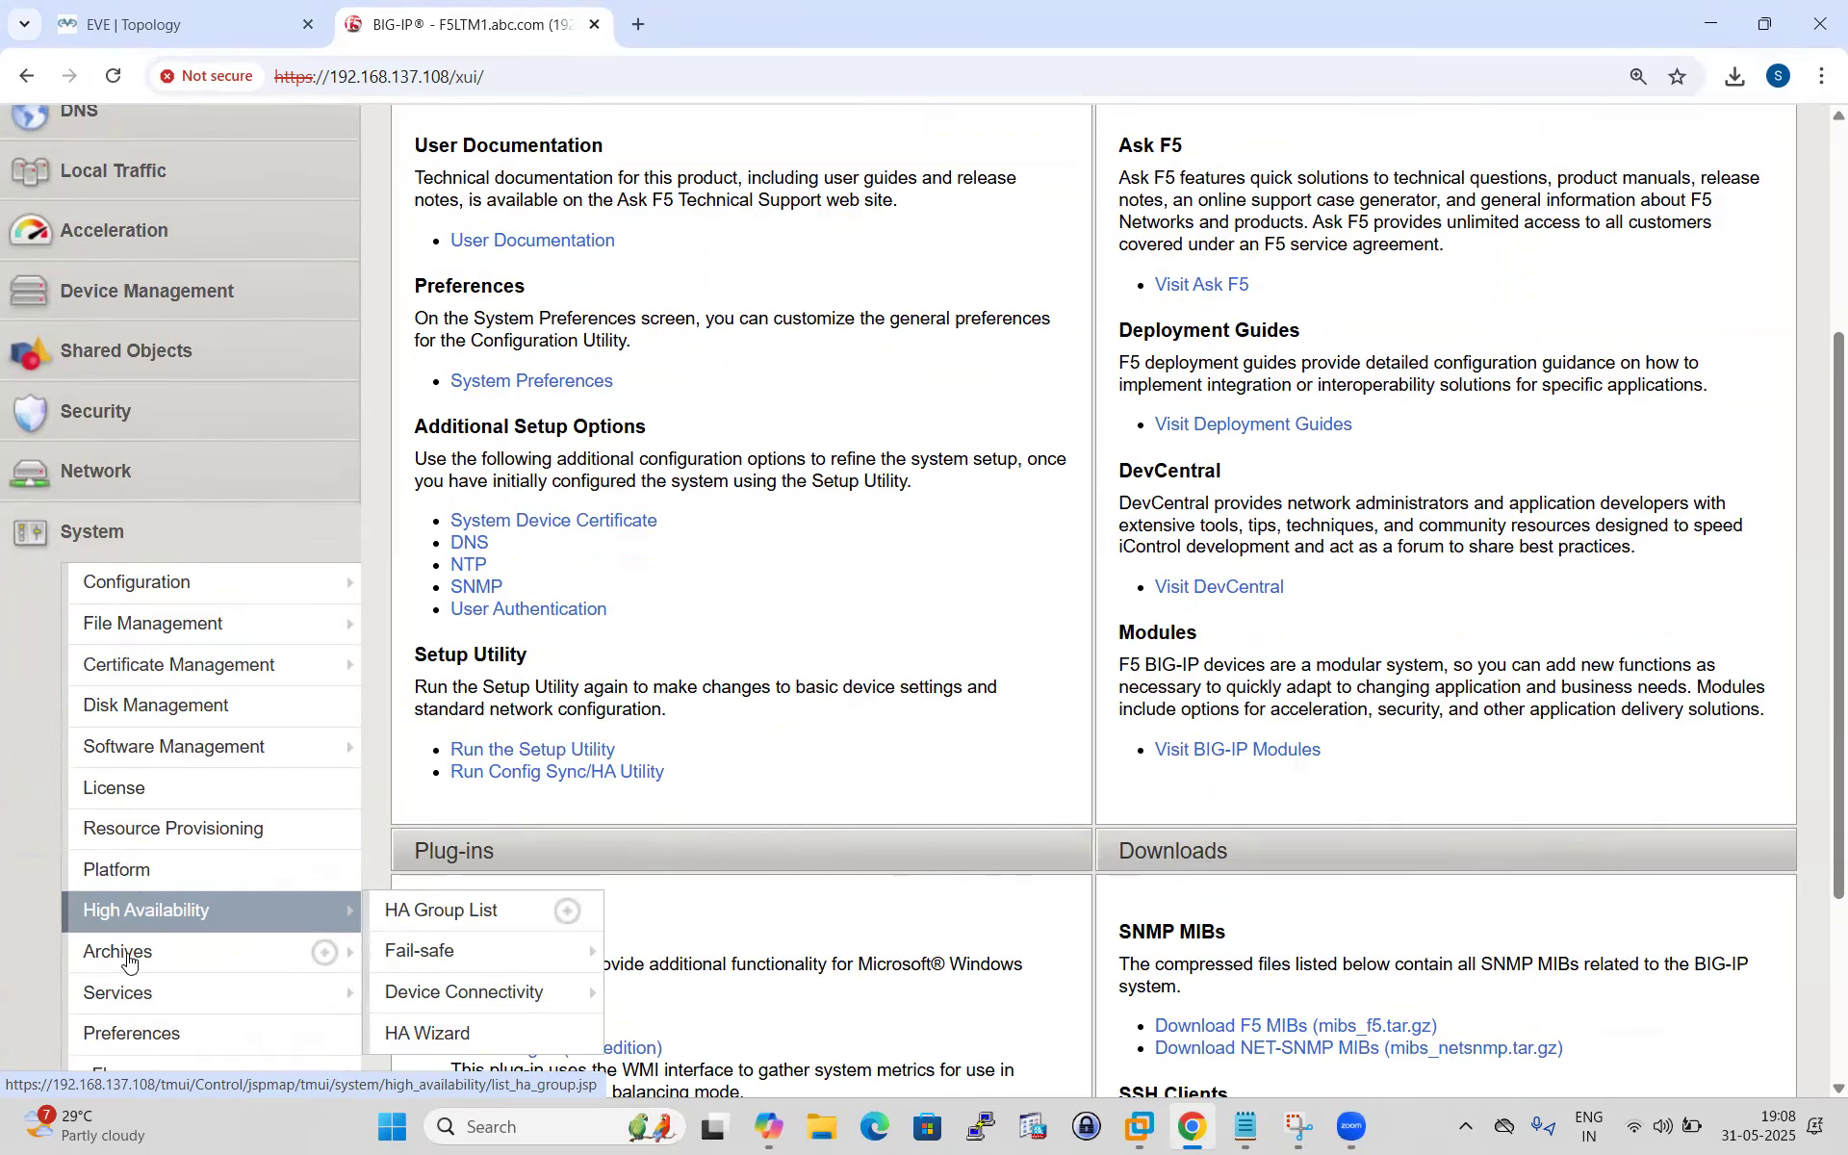
{"action": "left_click", "coordinate": [119, 952]}
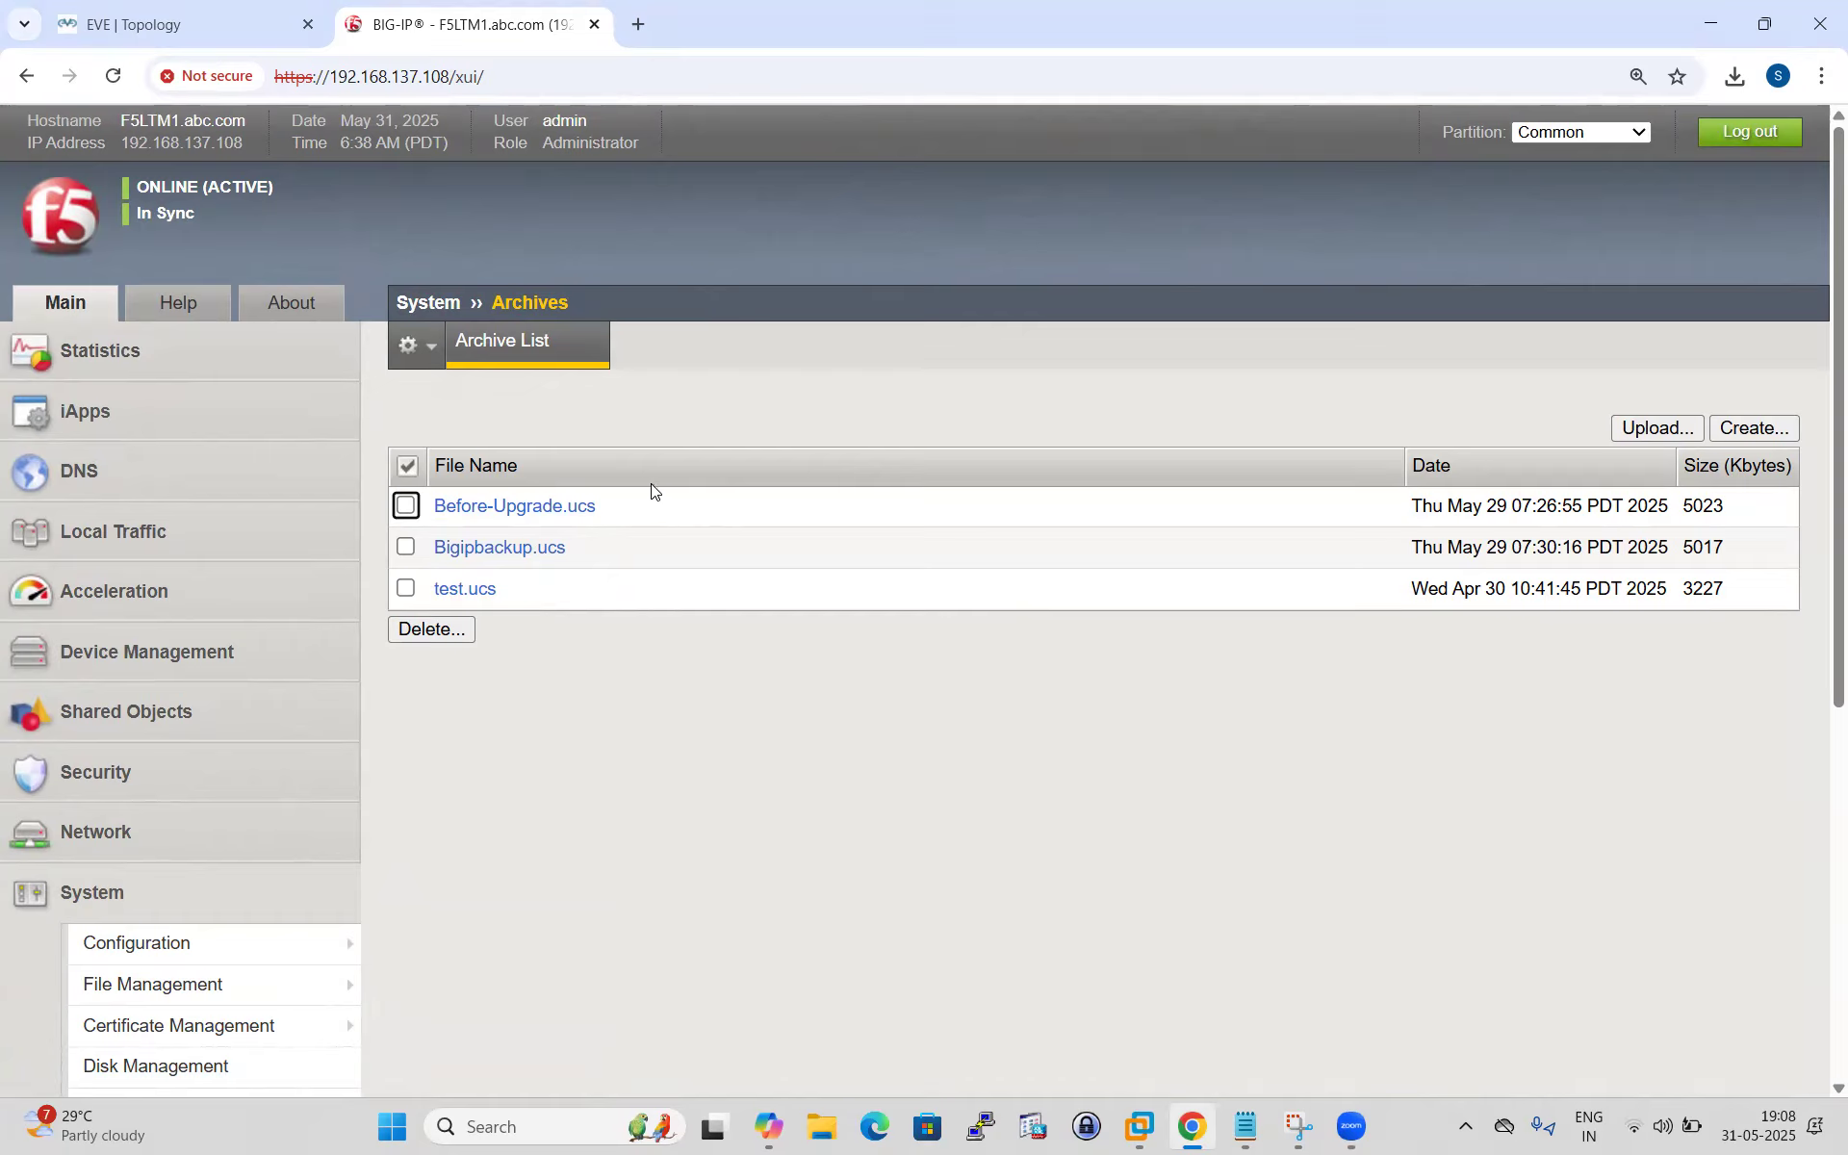
{"action": "left_click", "coordinate": [563, 510]}
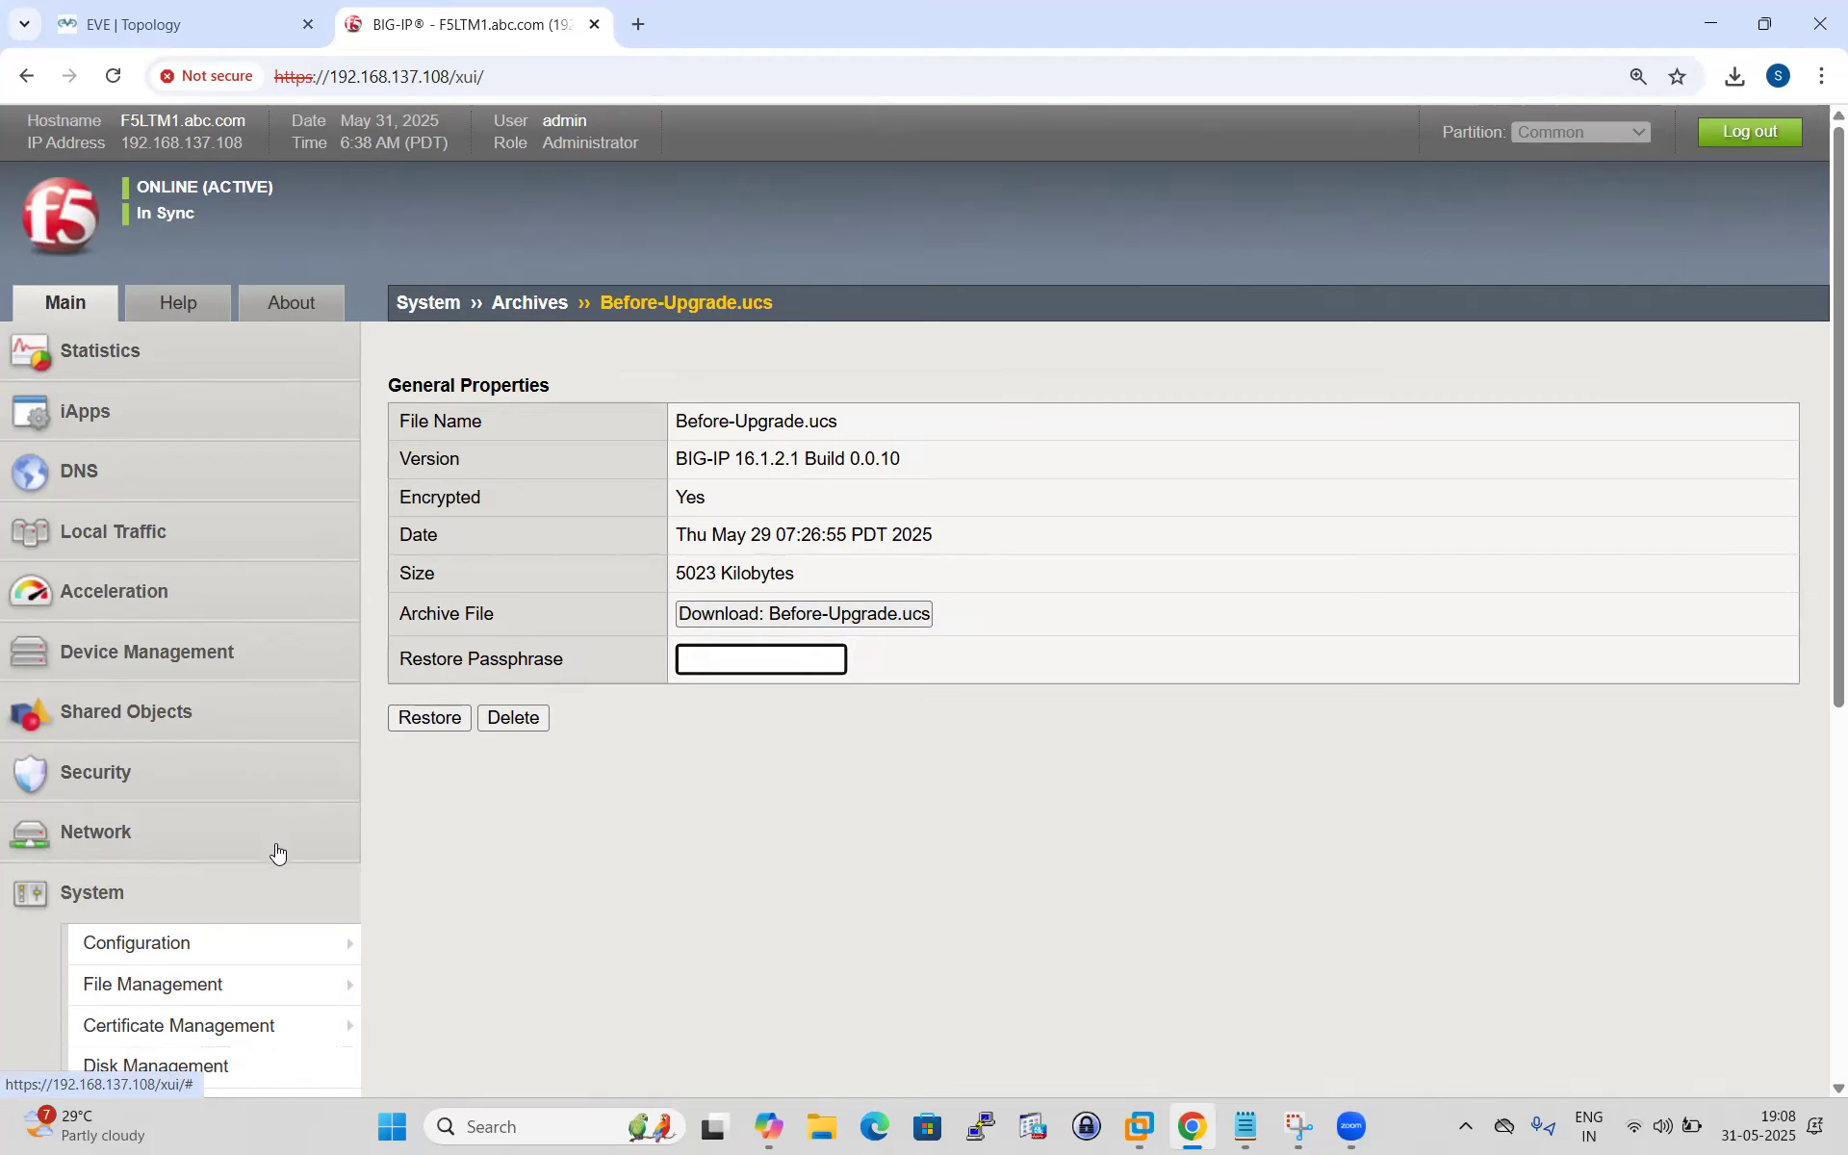
{"action": "scroll", "coordinate": [234, 771], "scroll_direction": "down", "scroll_amount": 5}
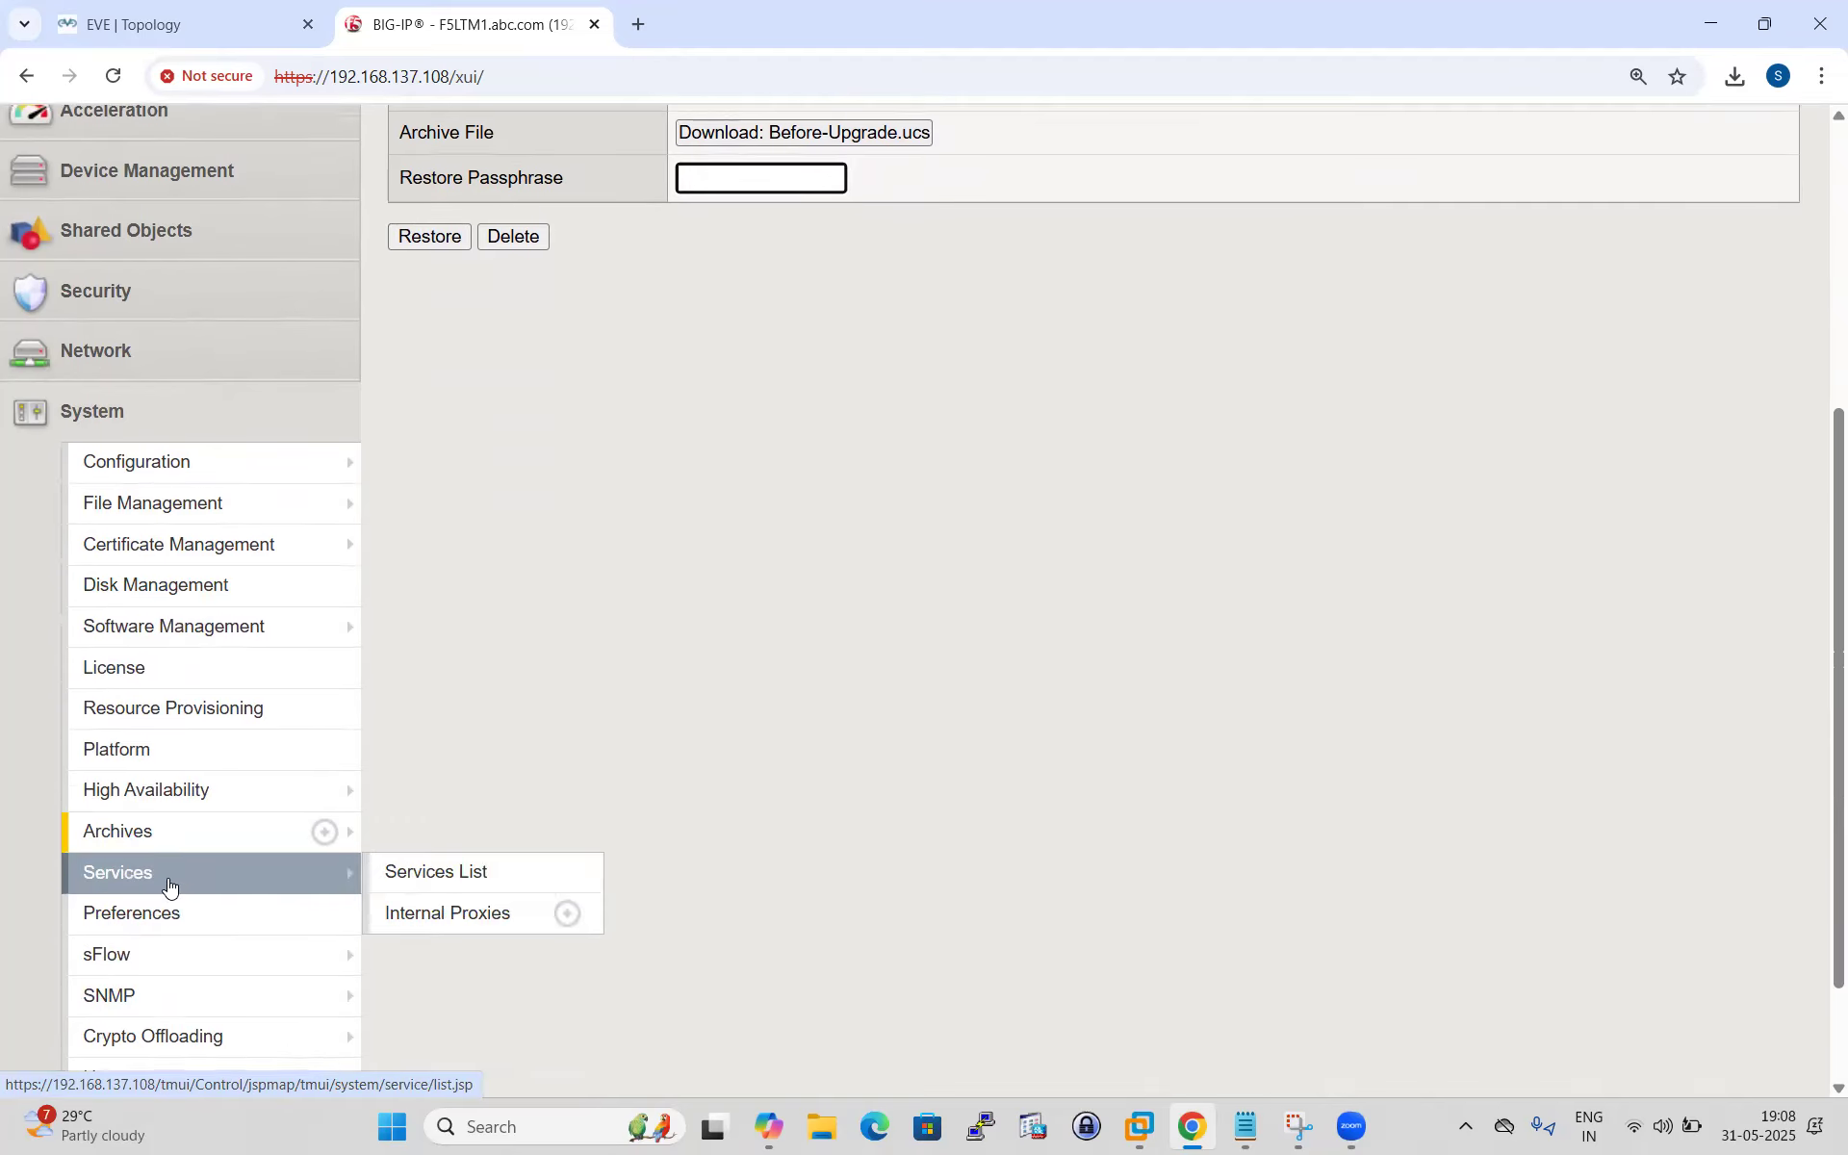
{"action": "scroll", "coordinate": [157, 866], "scroll_direction": "down", "scroll_amount": 1}
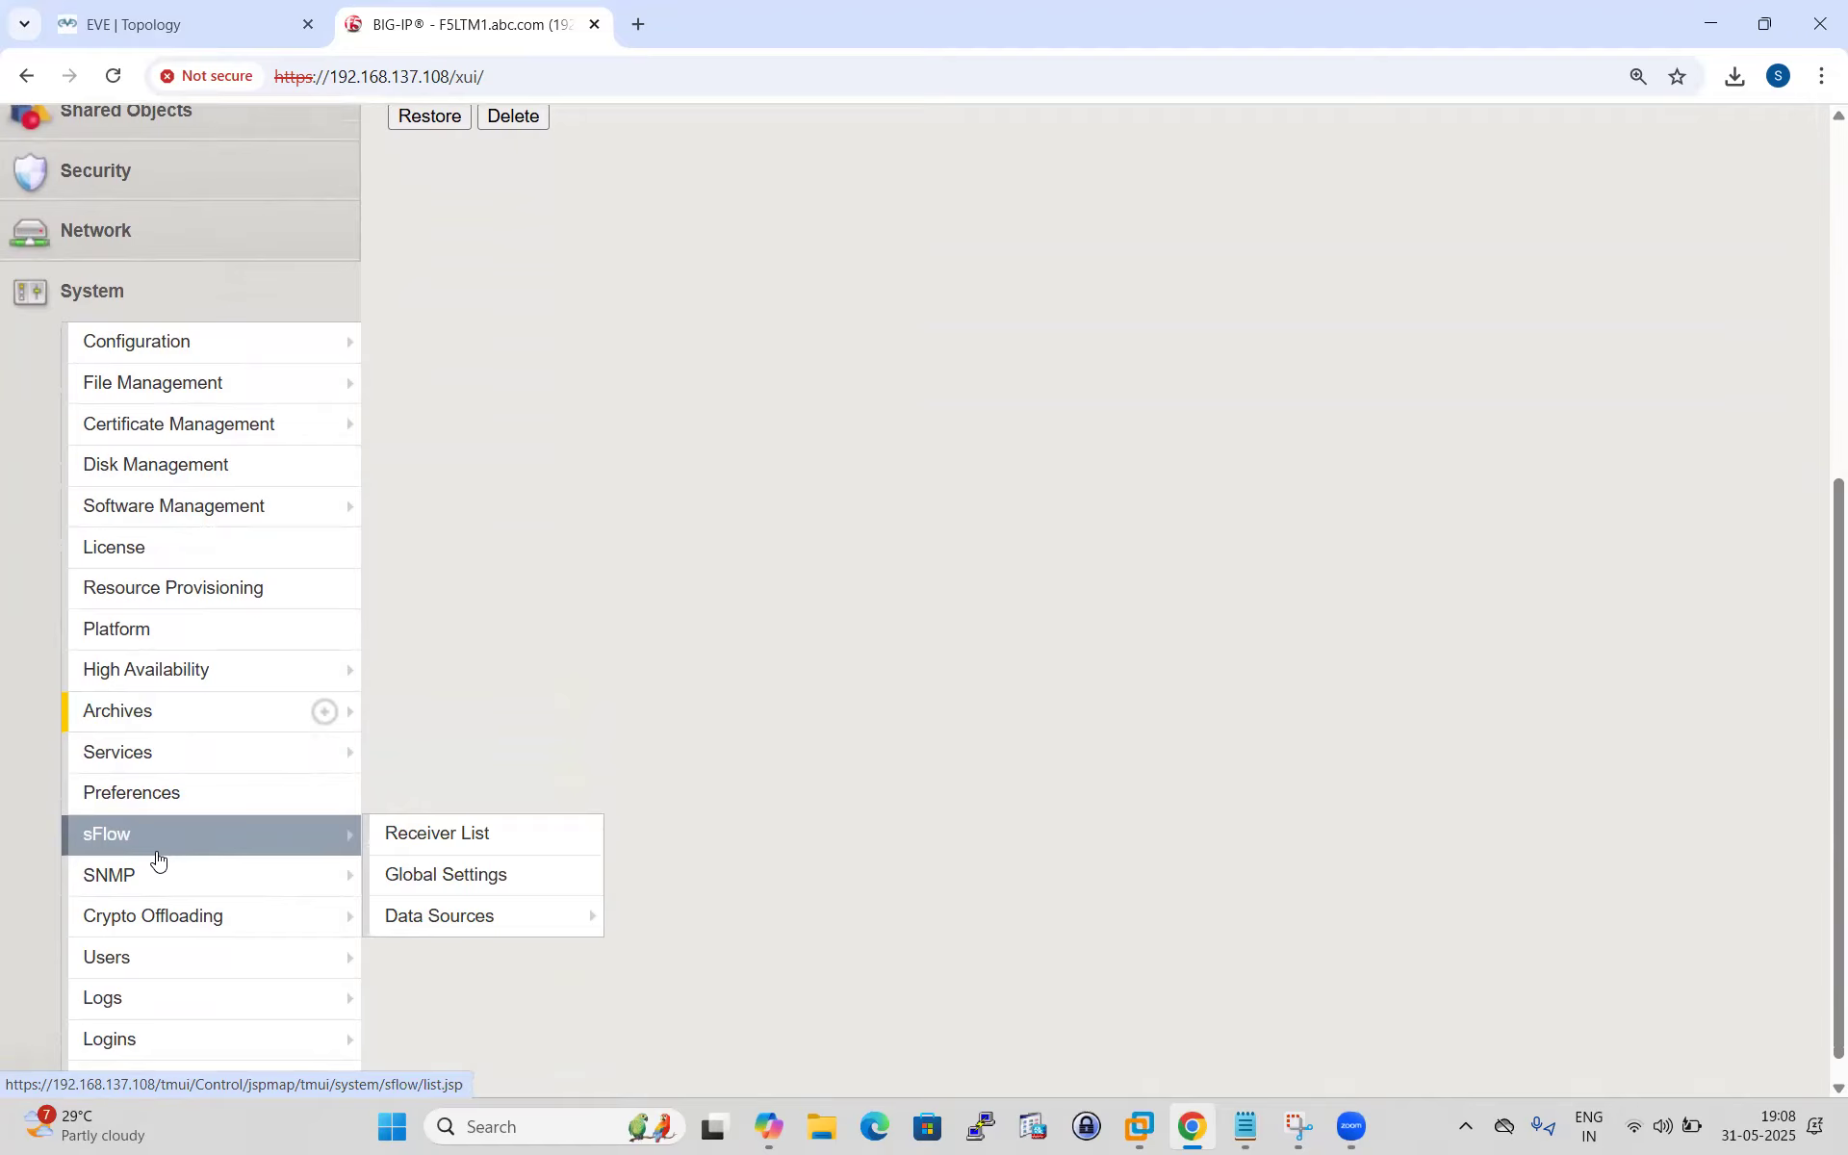
{"action": "scroll", "coordinate": [157, 855], "scroll_direction": "up", "scroll_amount": 7}
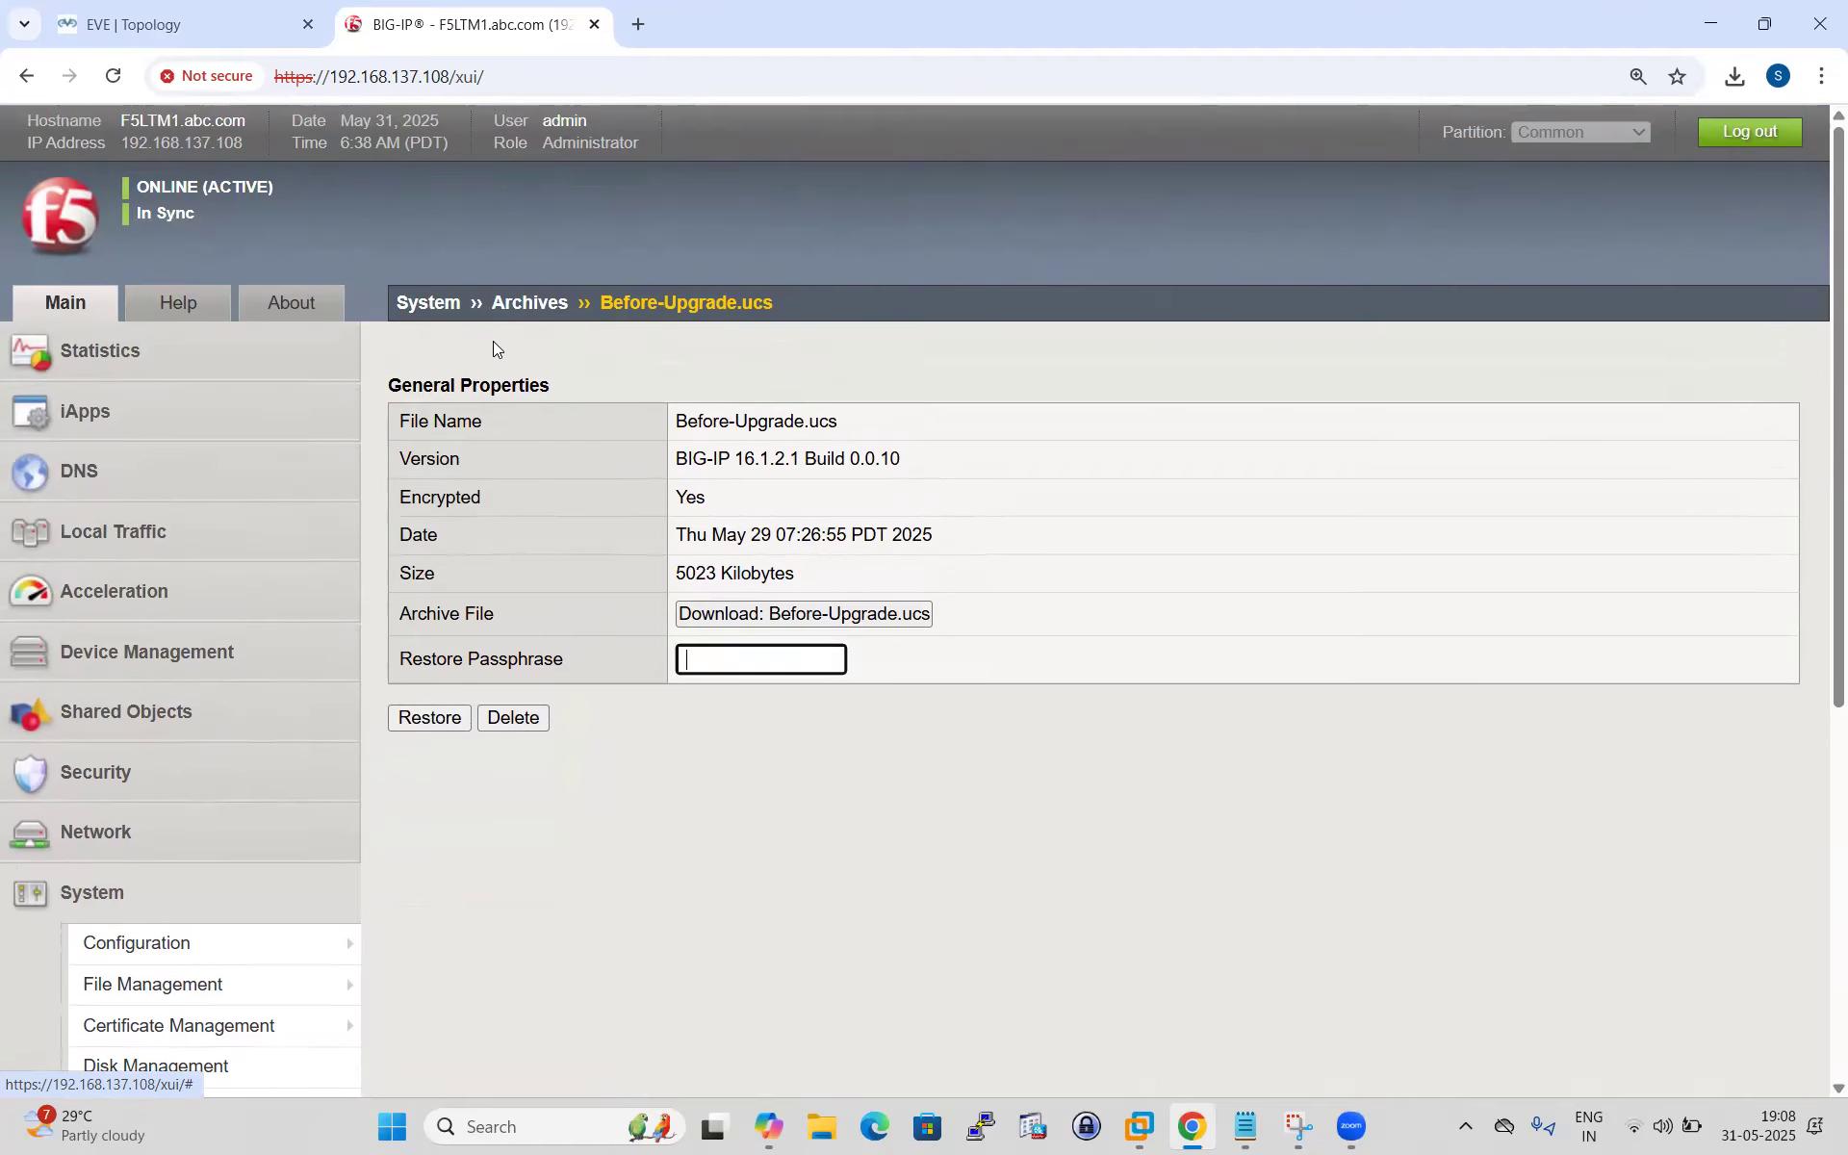
{"action": "left_click", "coordinate": [527, 303]}
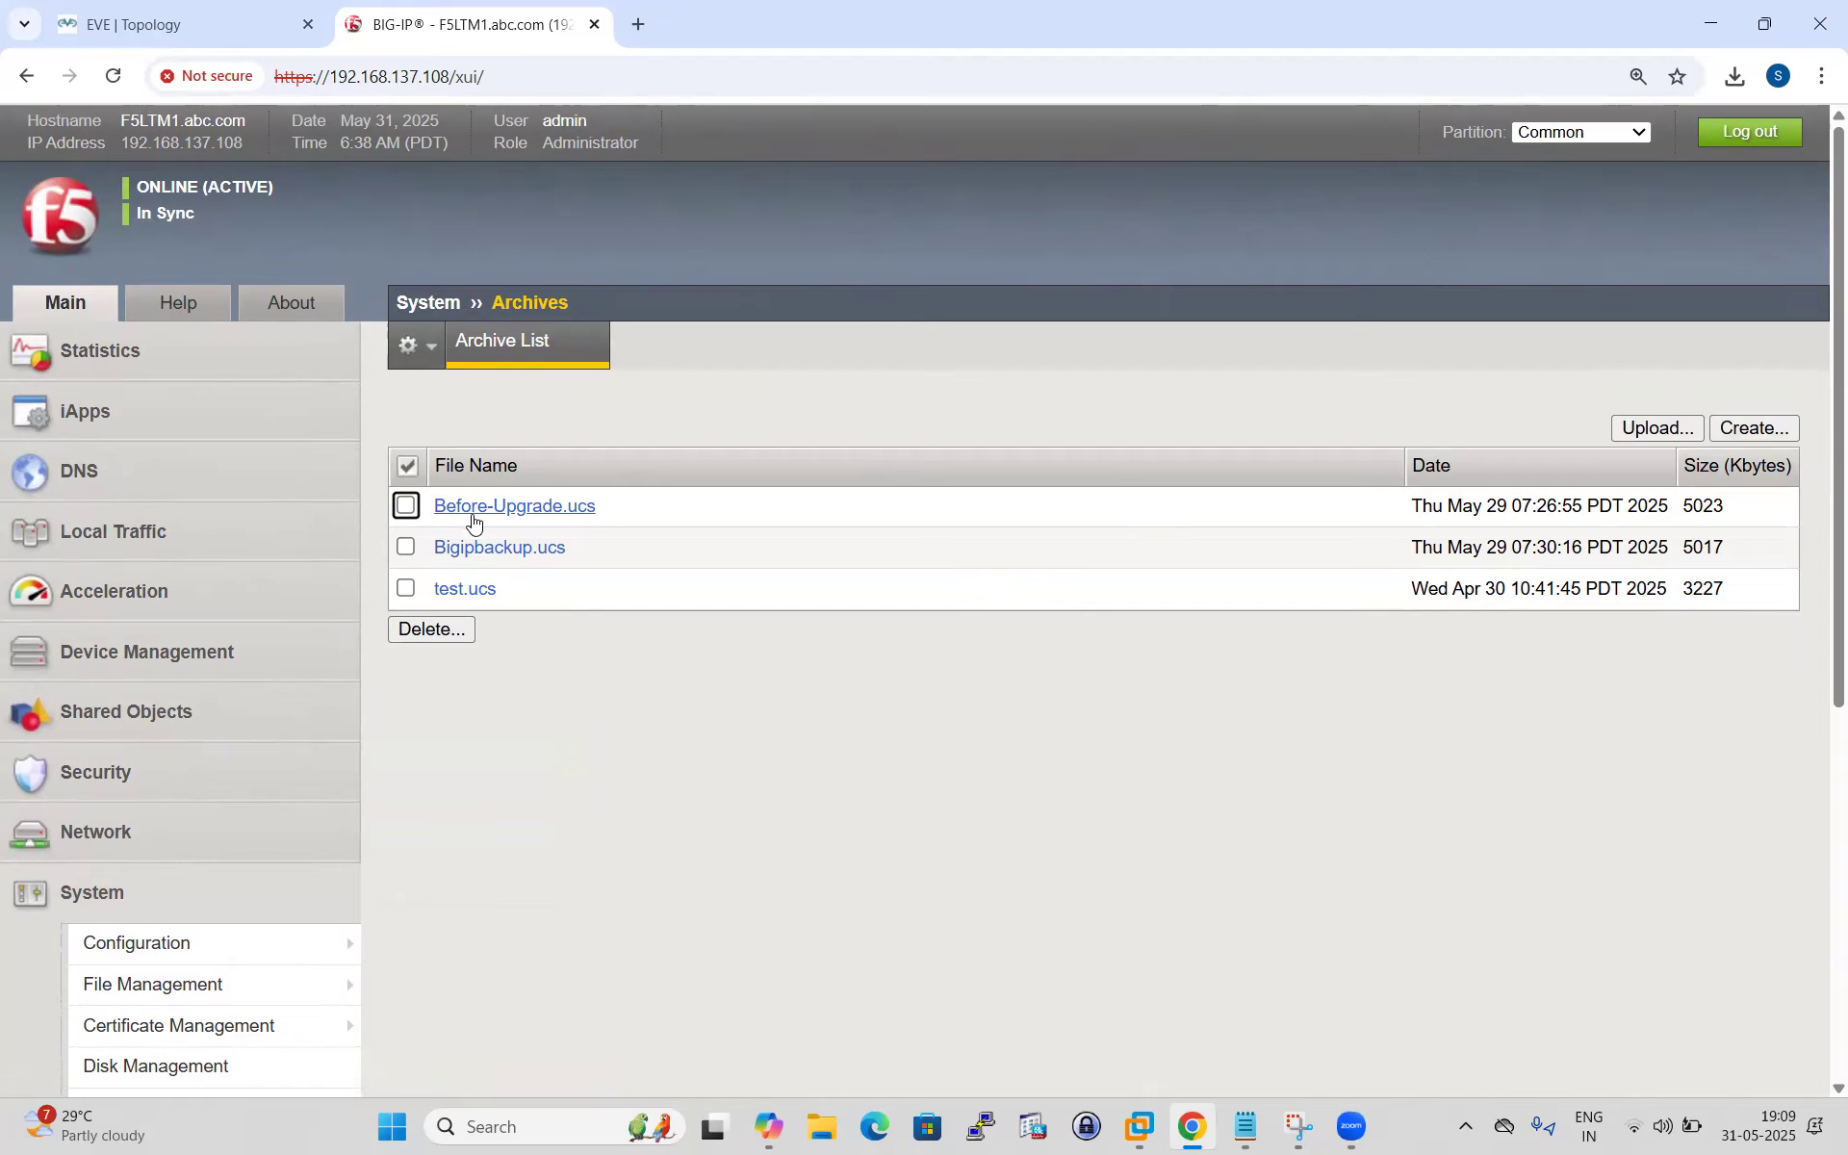
{"action": "left_click", "coordinate": [405, 506]}
Delete Before-Upgrade.ucs and Bigipbackup.ucs, keeping test.ucs, and begin a new archive.
{"action": "left_click", "coordinate": [405, 546]}
{"action": "left_click", "coordinate": [431, 630]}
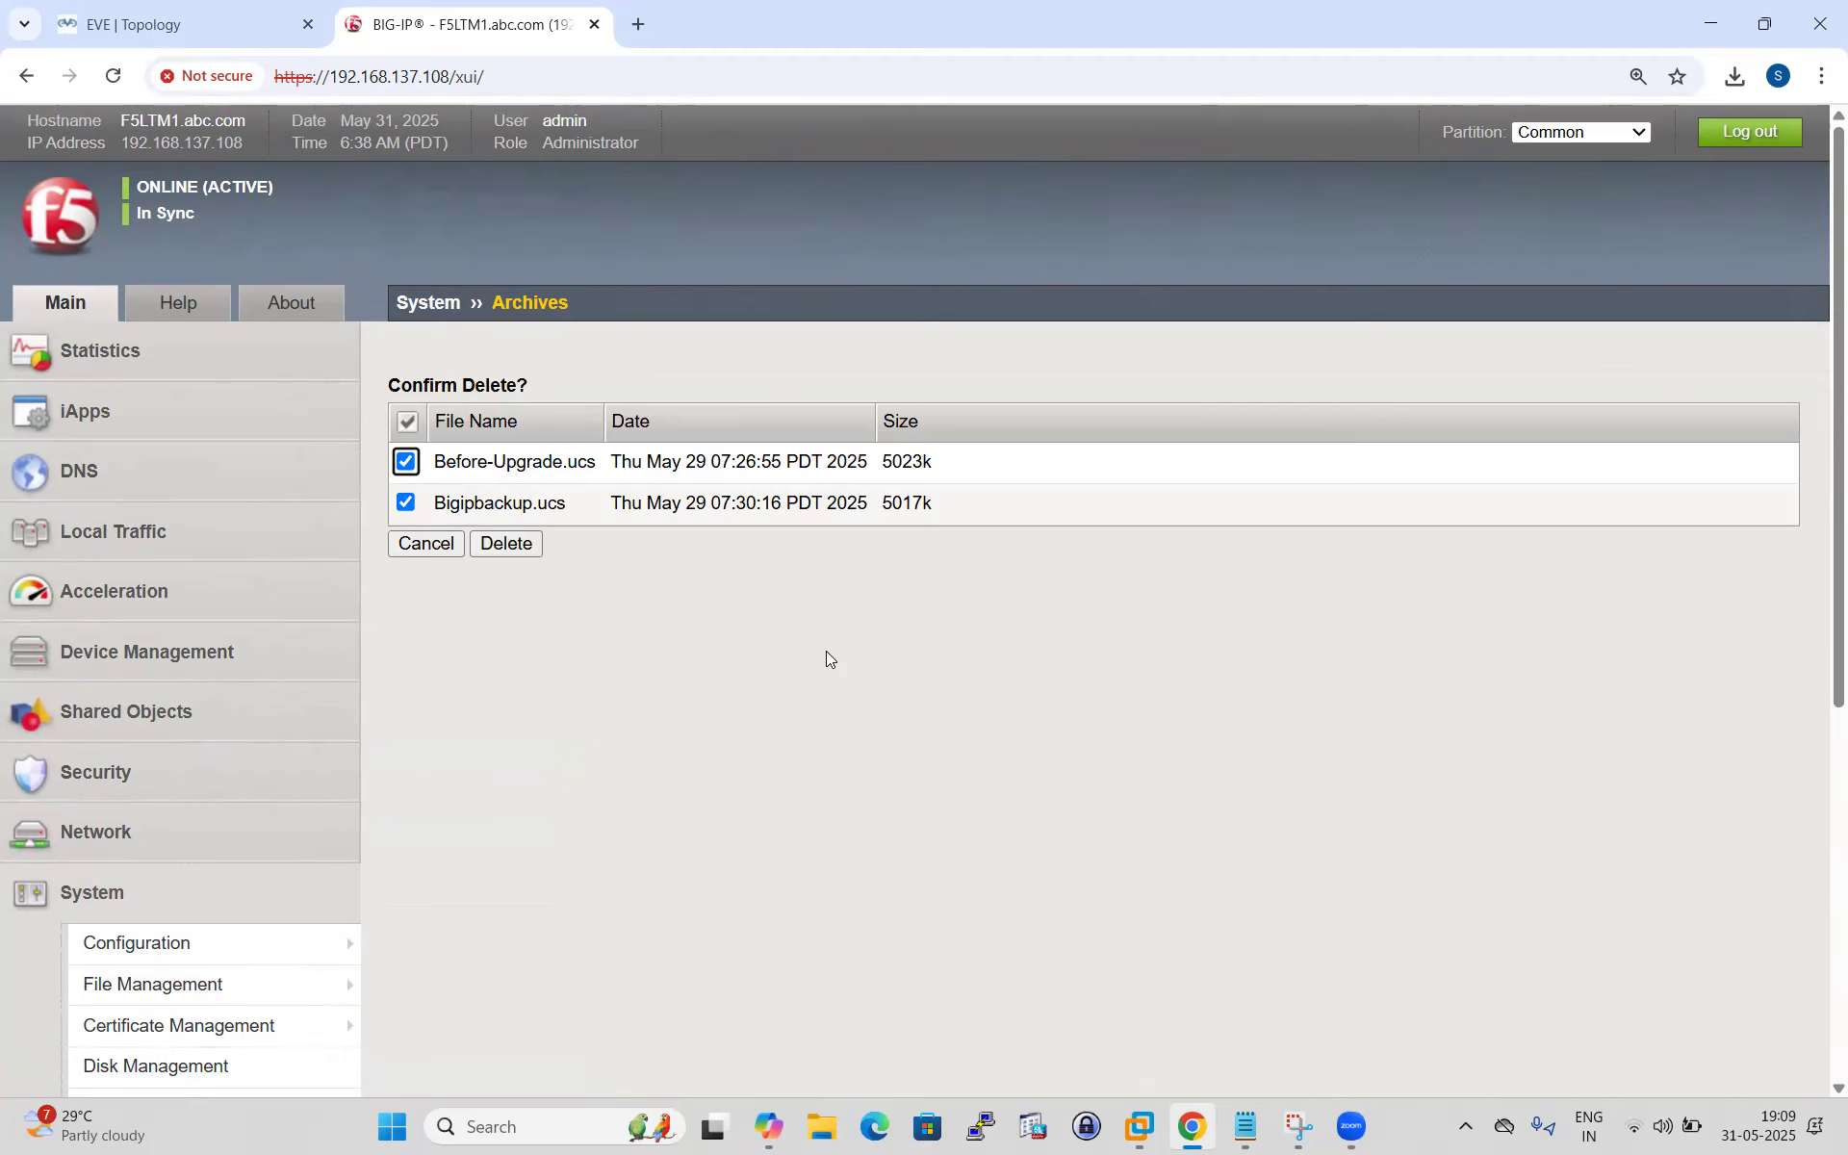
{"action": "left_click", "coordinate": [518, 548]}
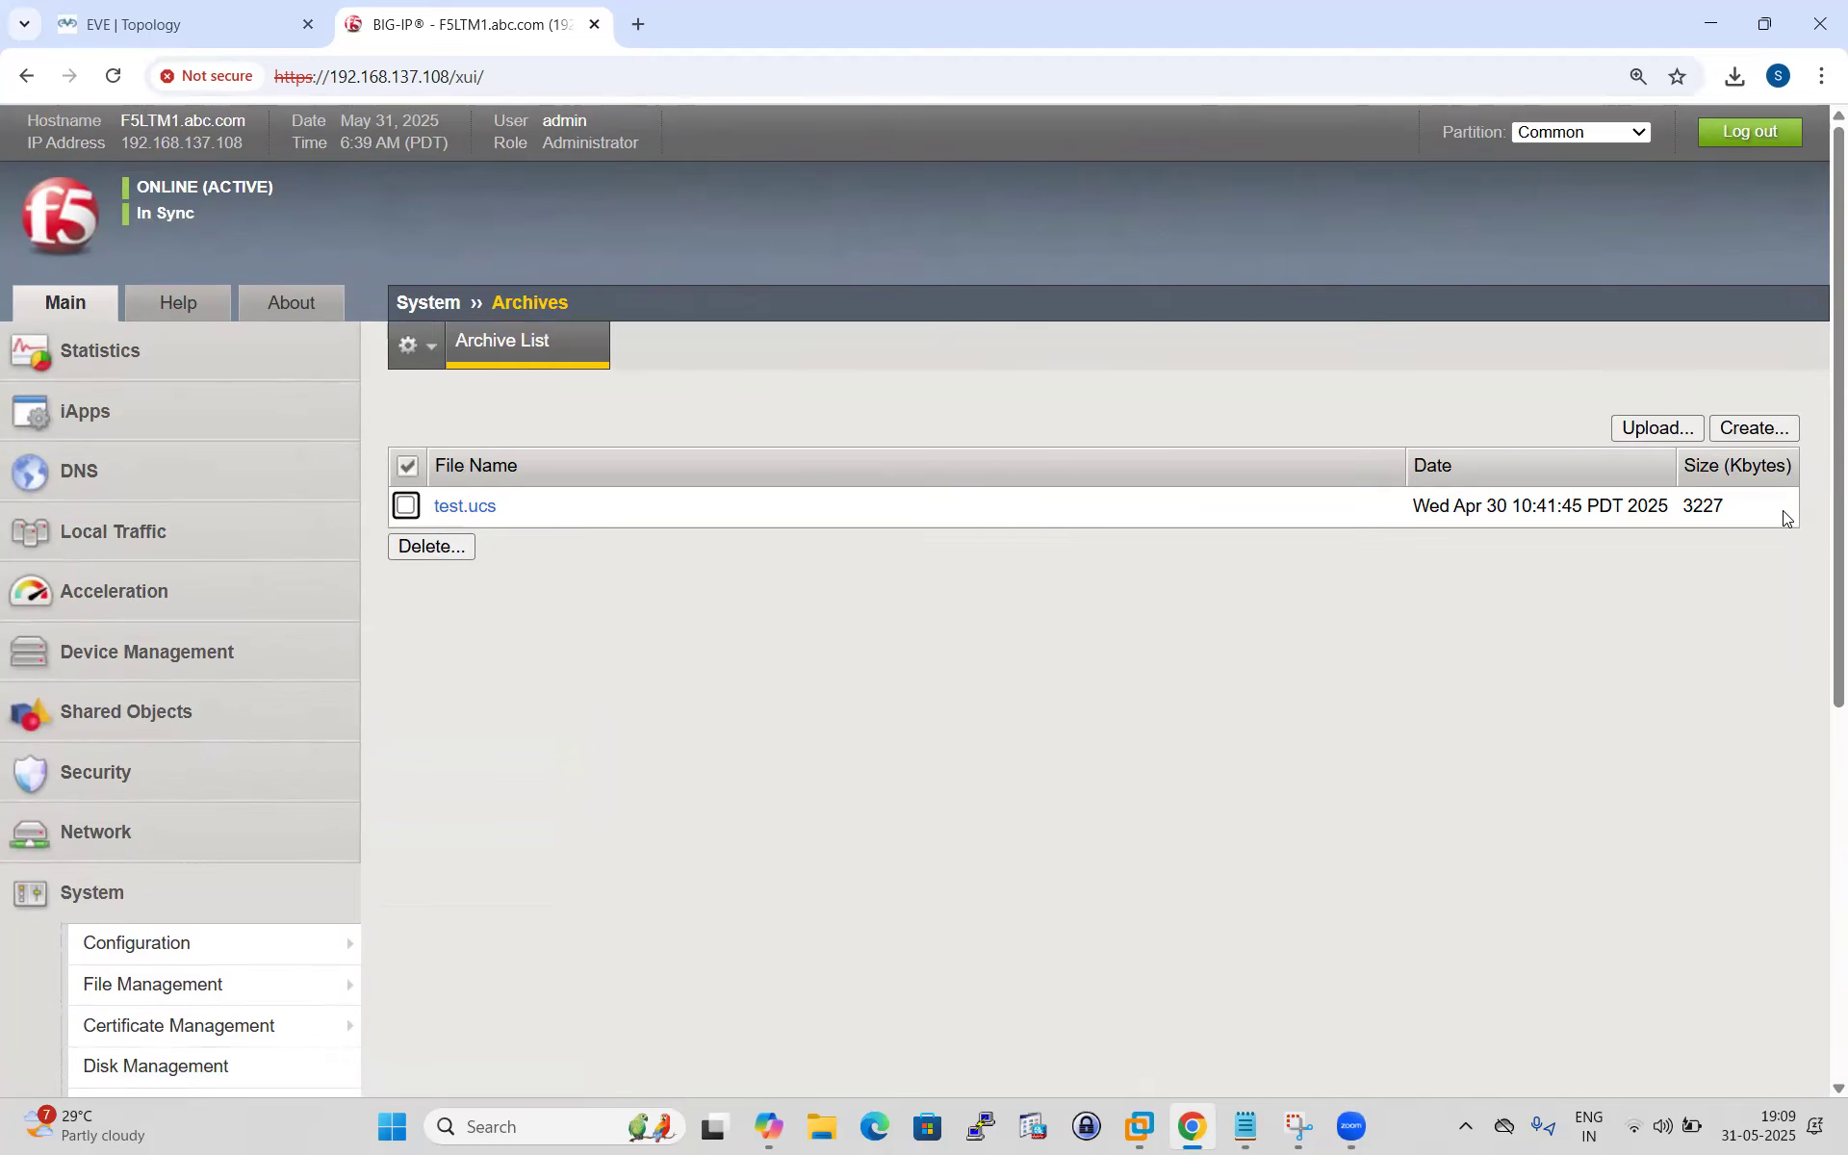
{"action": "left_click", "coordinate": [1770, 433]}
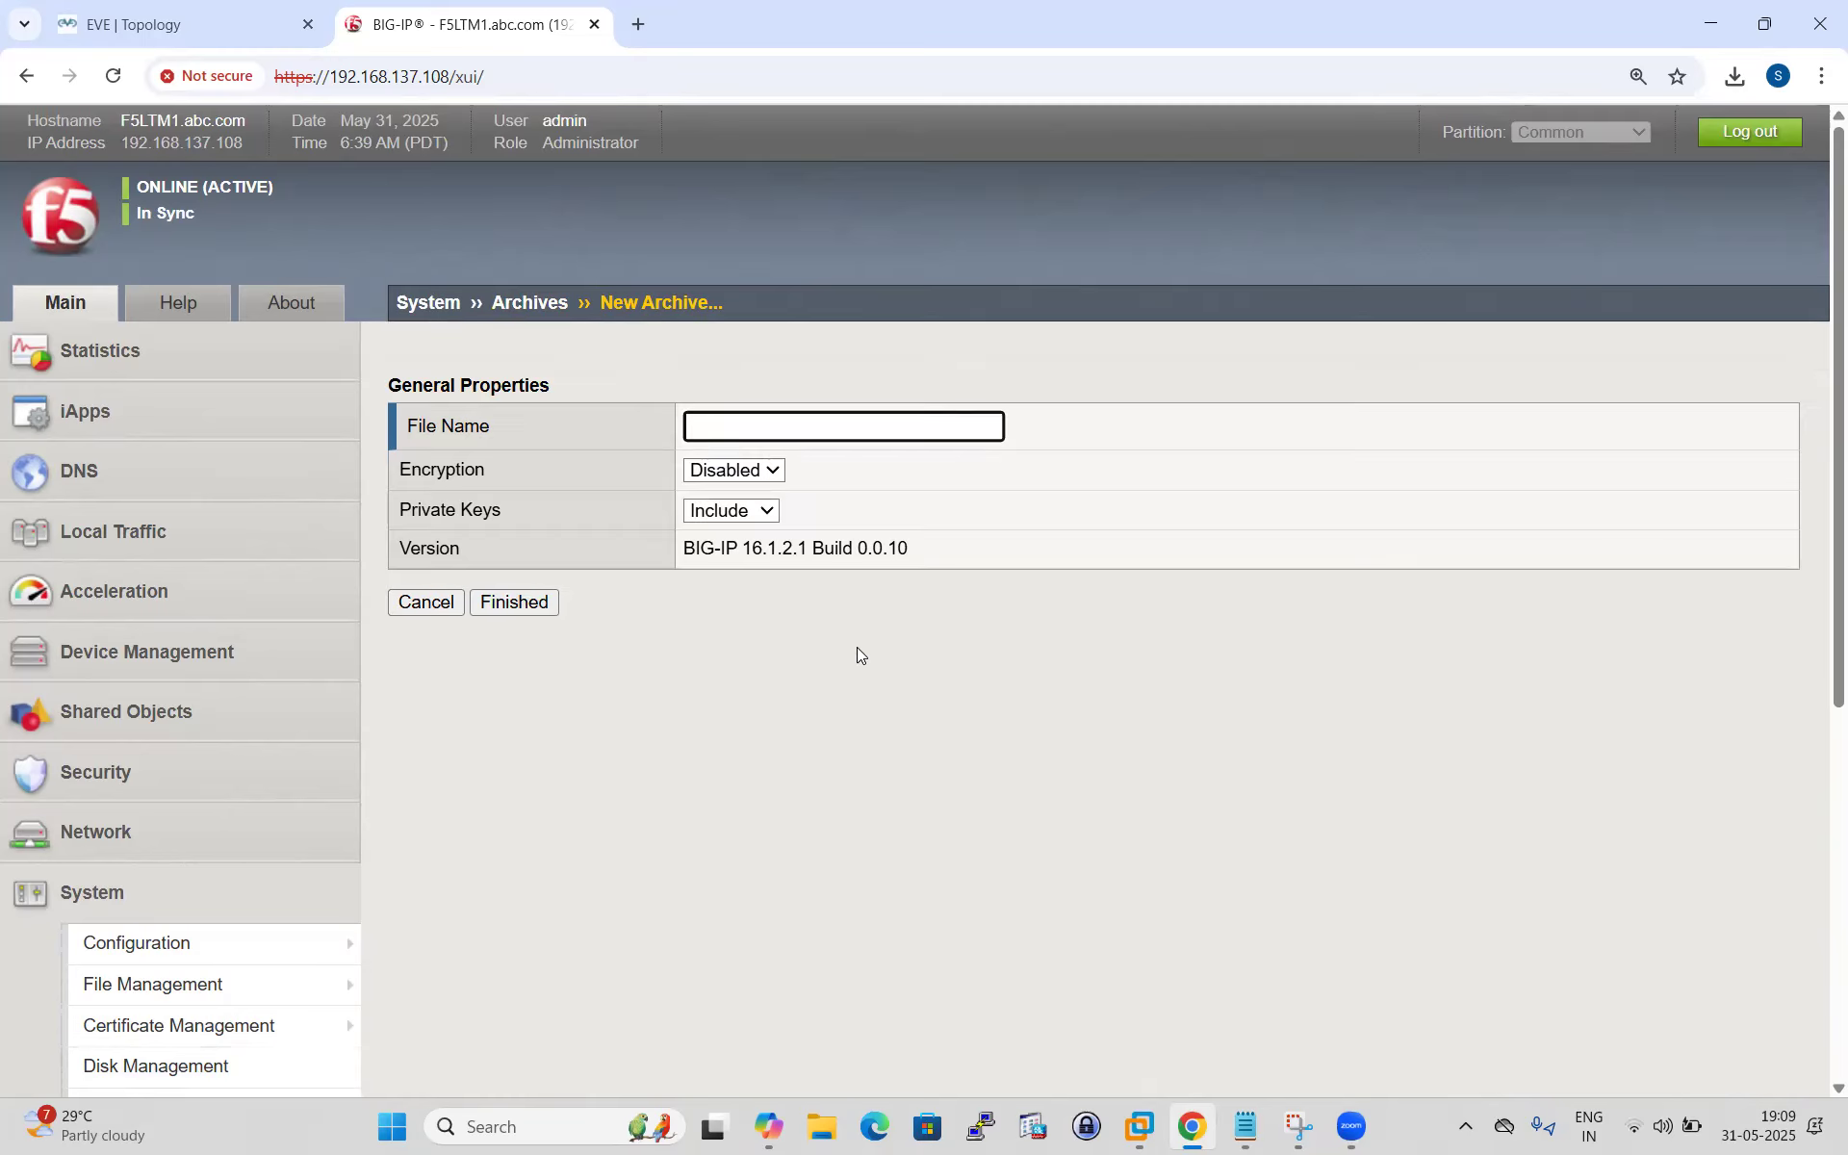
Submit a new archive named 'Before _upgrade' with encryption Disabled, which fails with a bad-characters error.
{"action": "left_click", "coordinate": [773, 415]}
{"action": "left_click", "coordinate": [748, 433]}
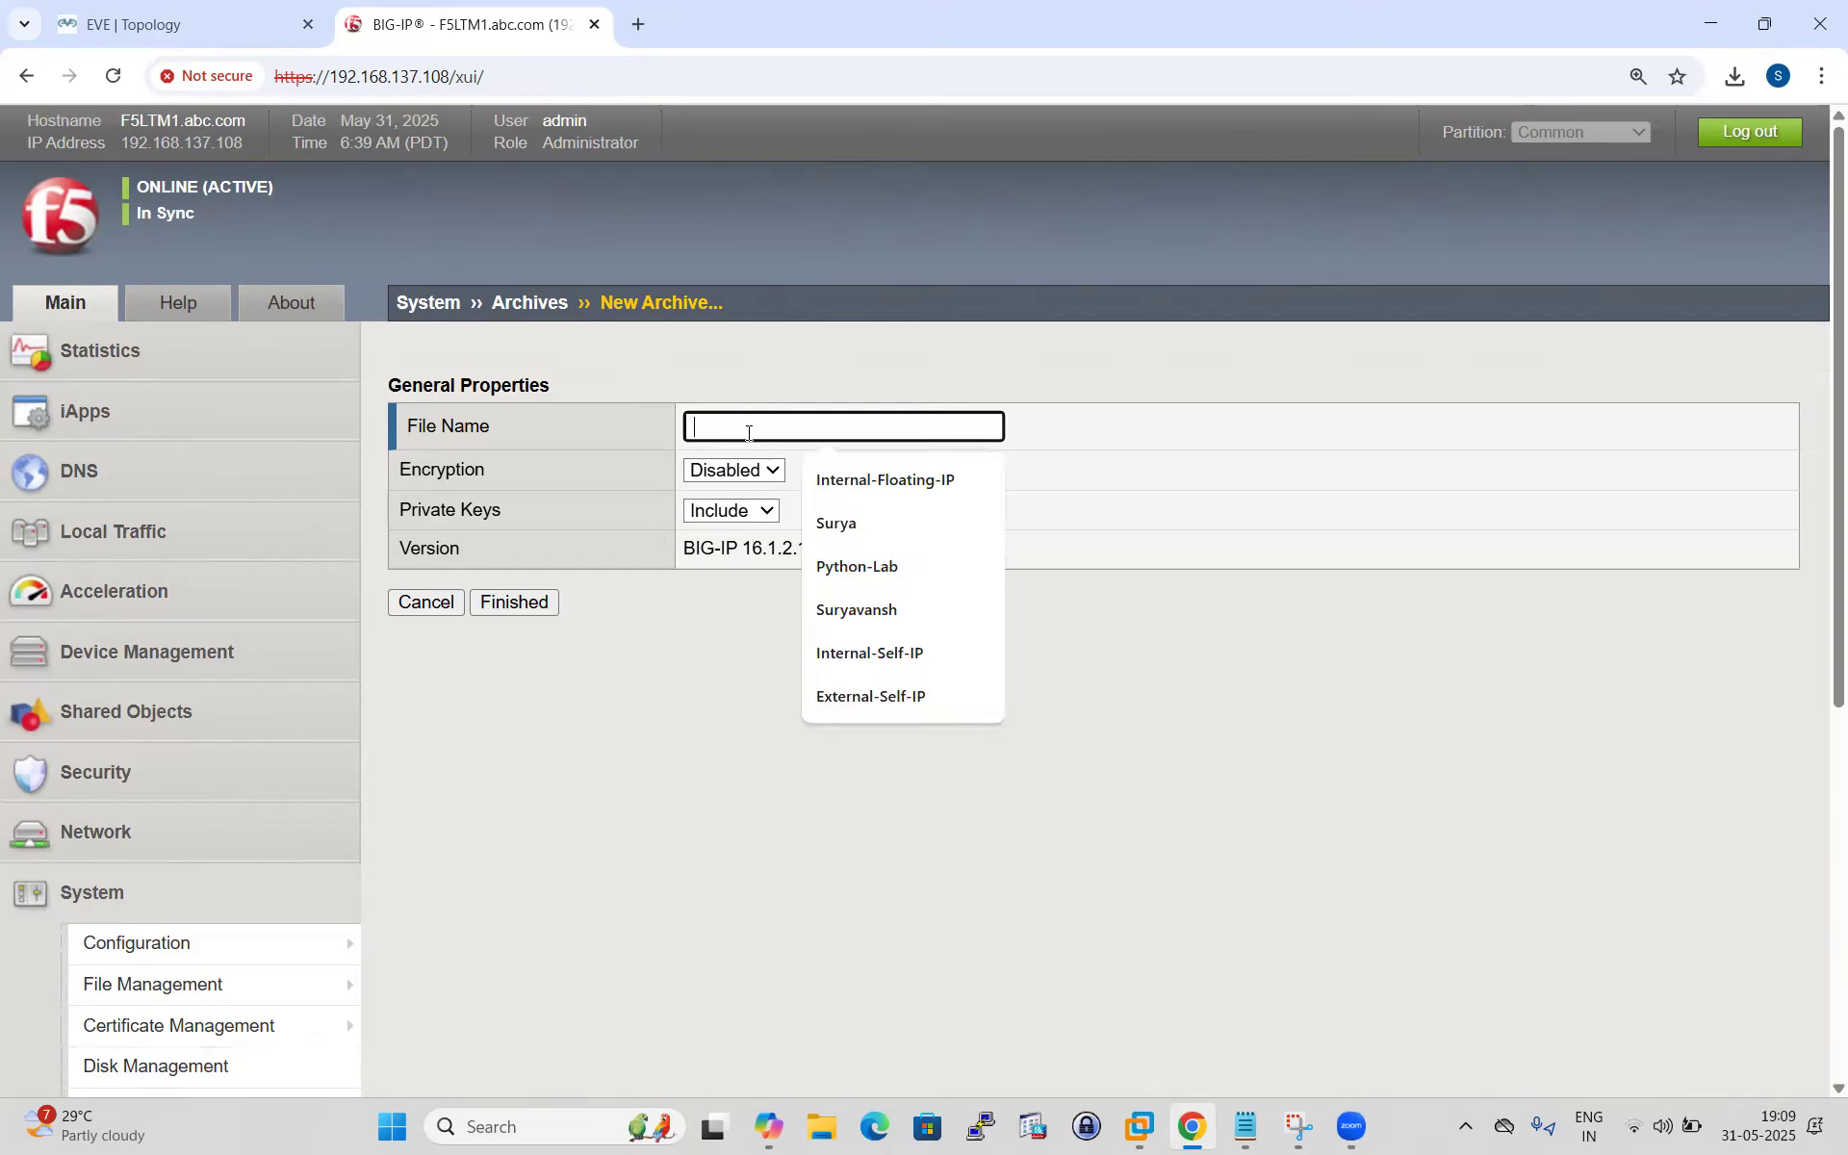
{"action": "type", "text": "be"}
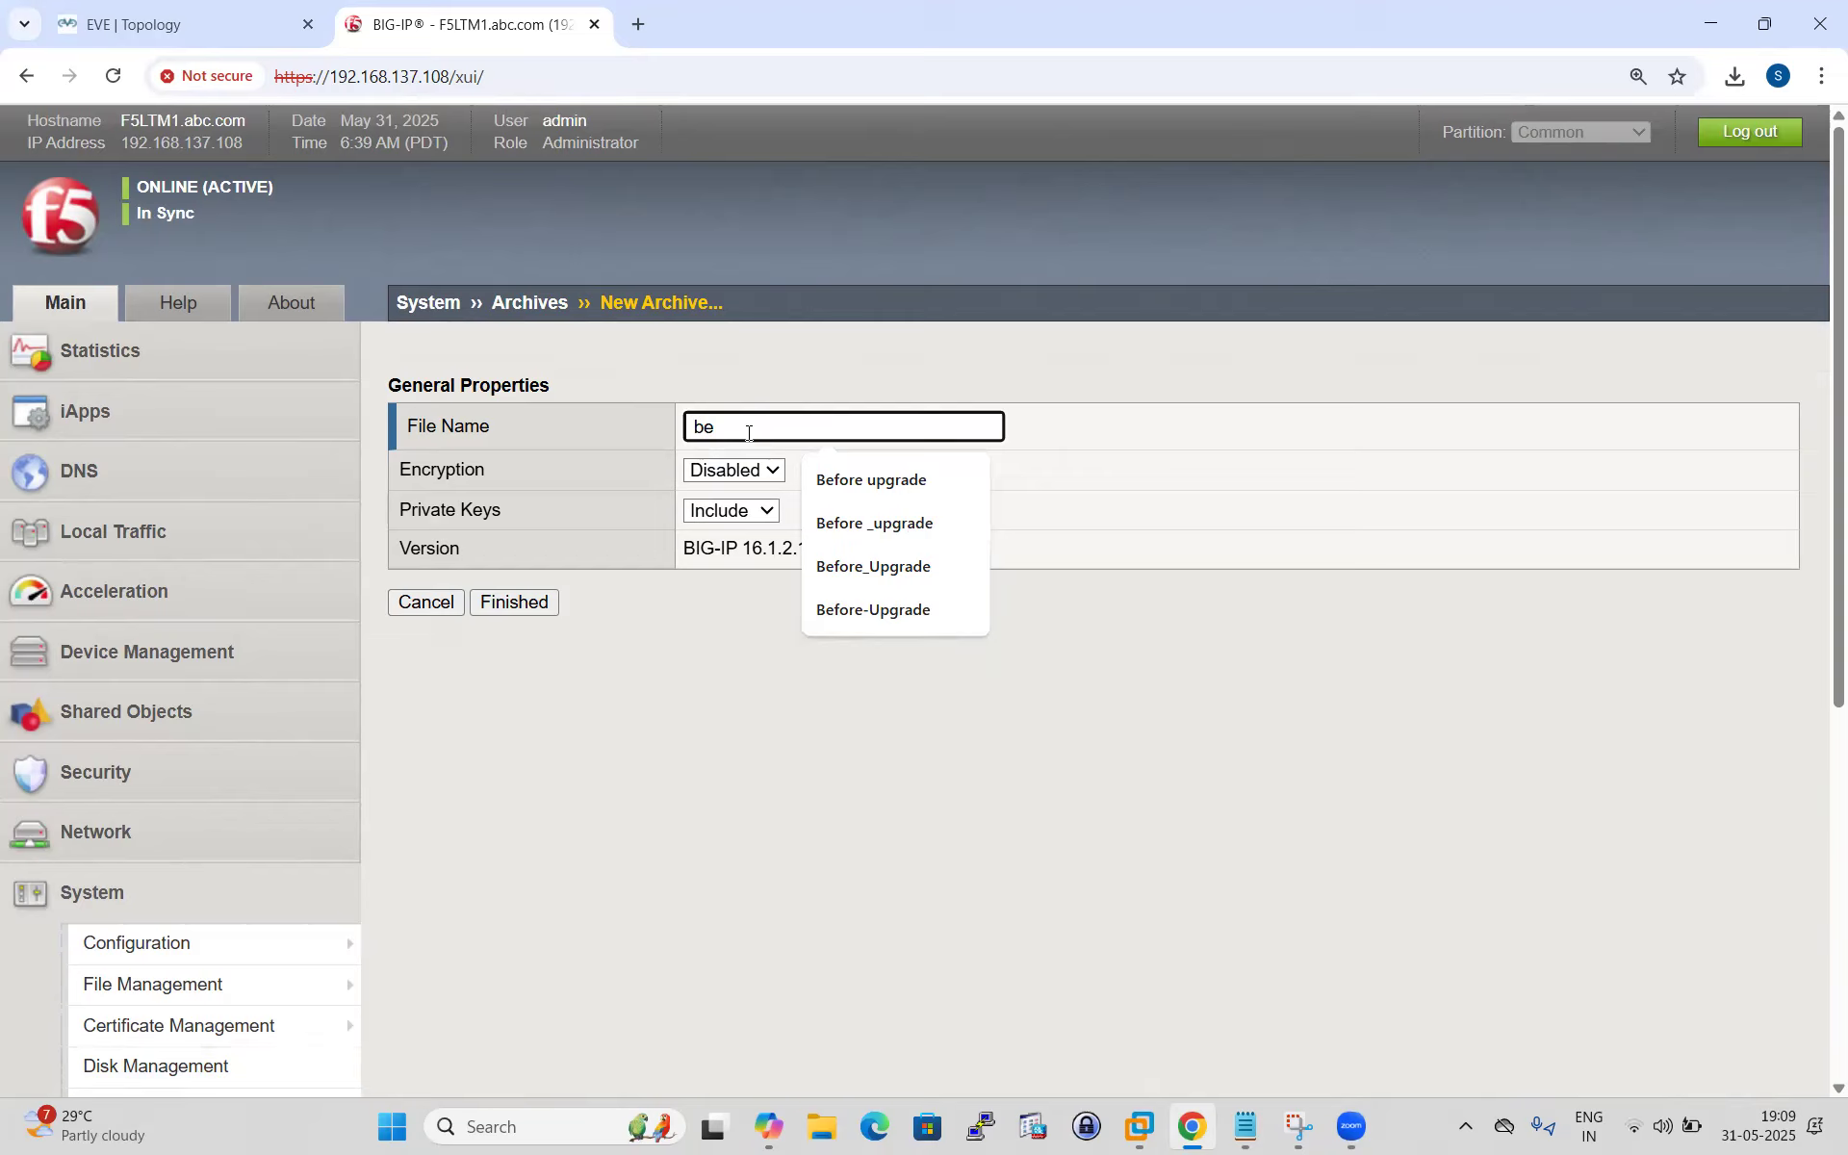
{"action": "left_click", "coordinate": [904, 527]}
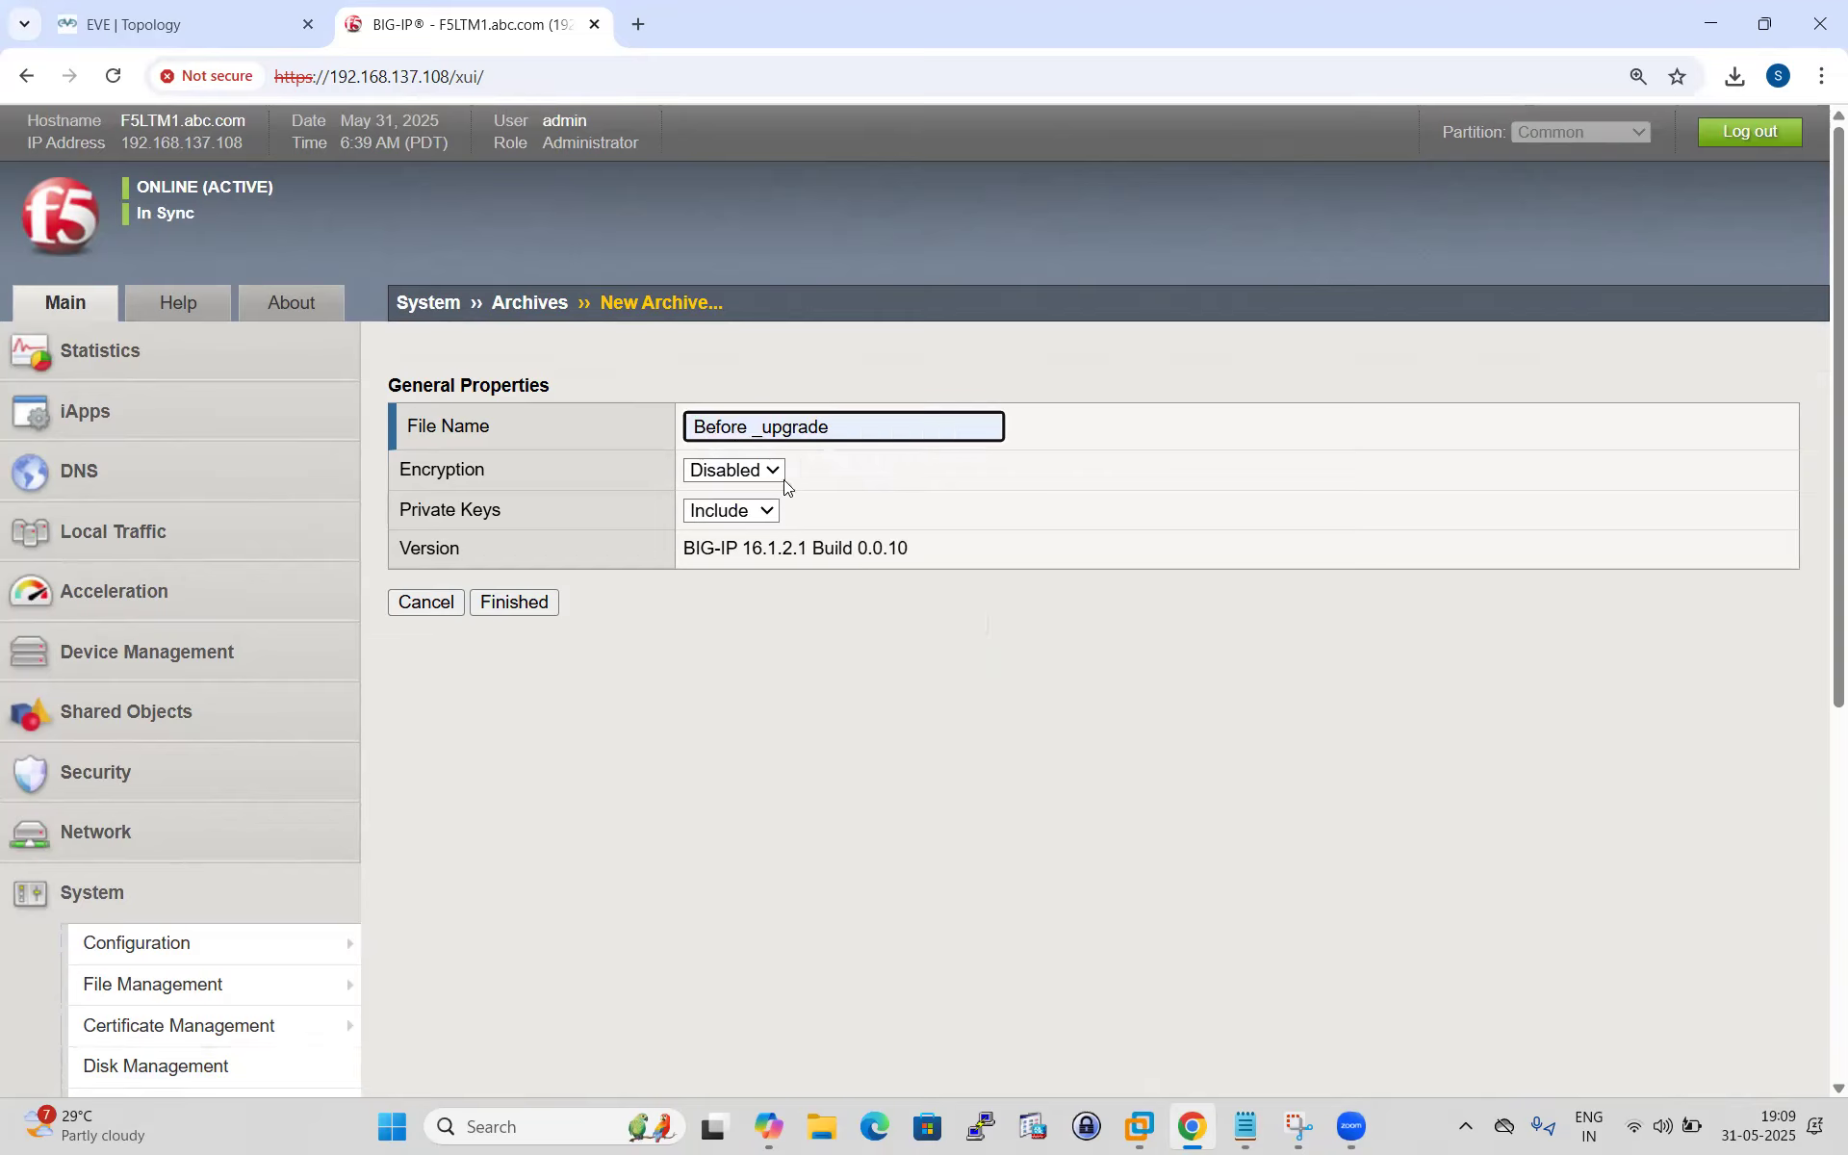
{"action": "left_click", "coordinate": [774, 472]}
{"action": "left_click", "coordinate": [728, 525]}
{"action": "left_click", "coordinate": [725, 522]}
{"action": "left_click", "coordinate": [775, 471]}
{"action": "left_click", "coordinate": [743, 499]}
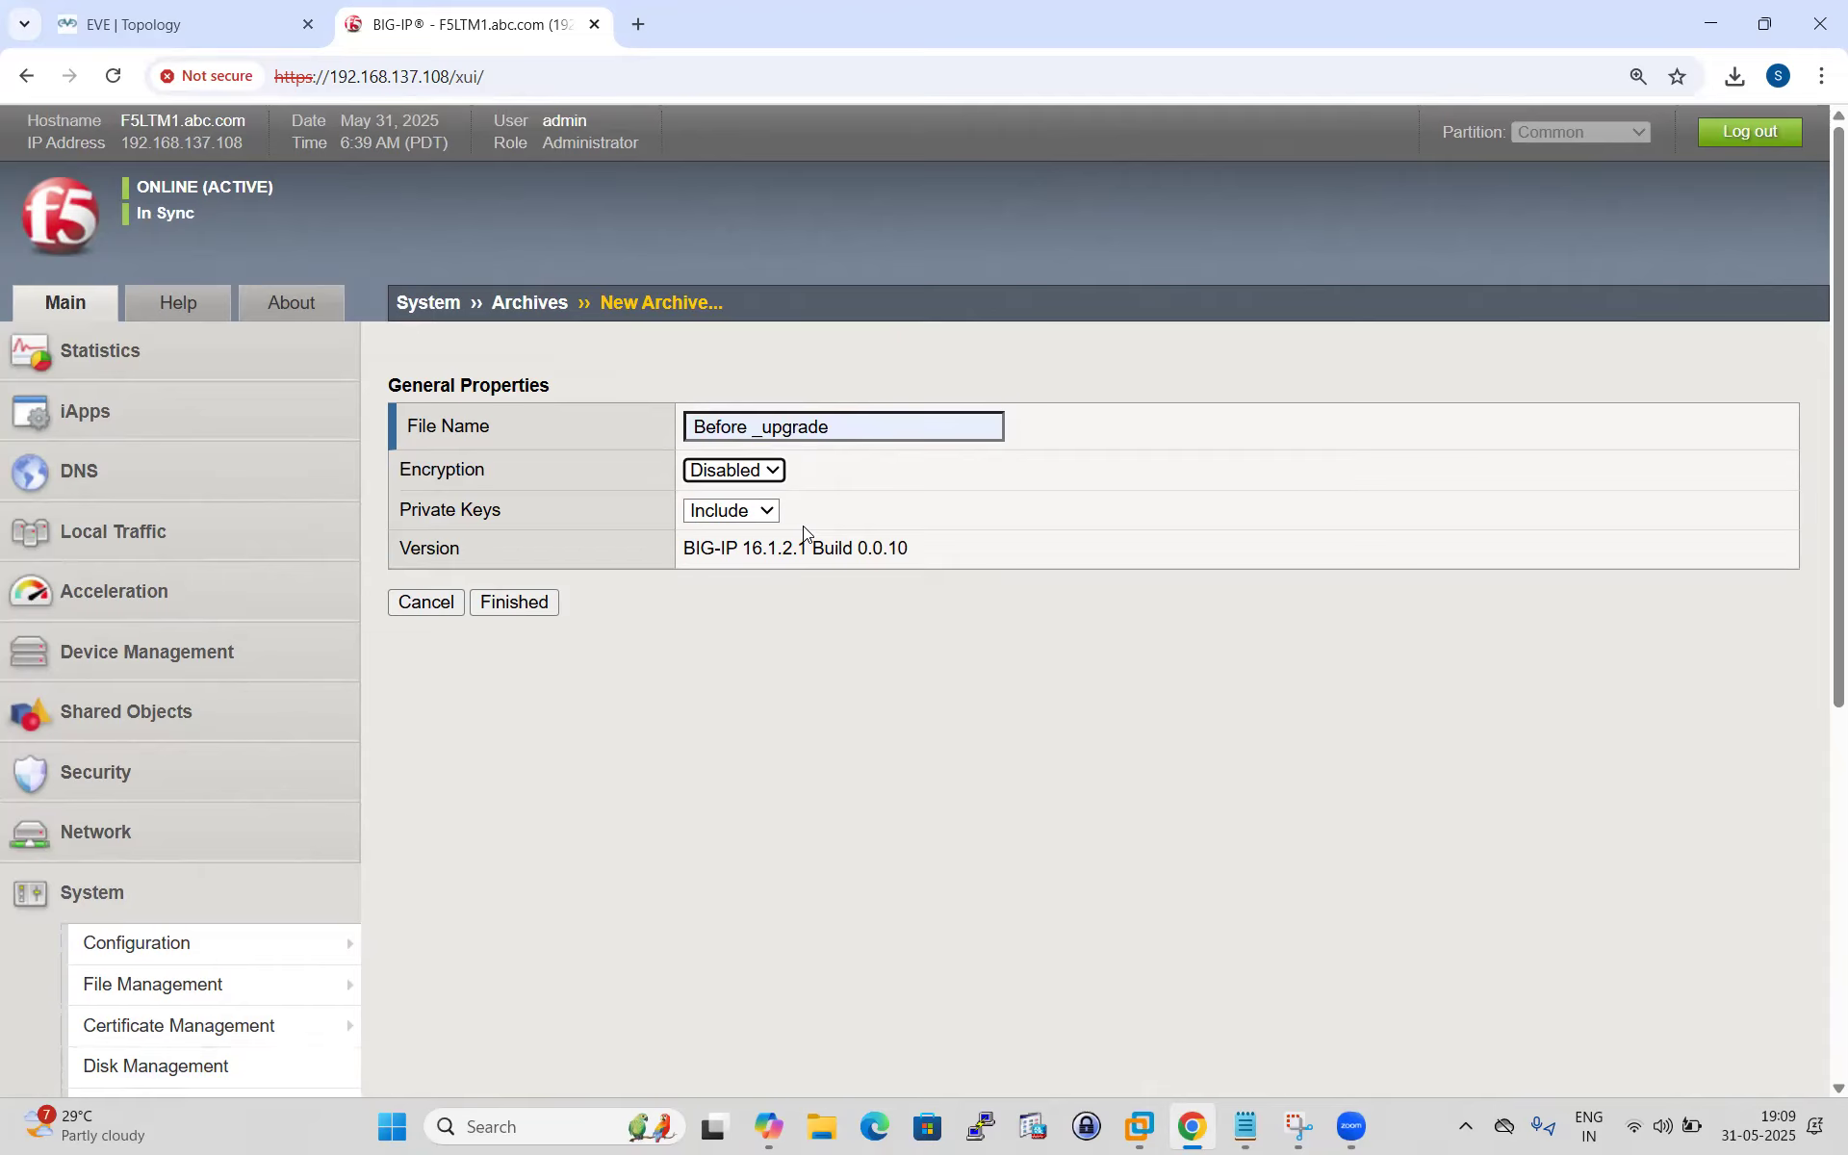
{"action": "left_click", "coordinate": [530, 604]}
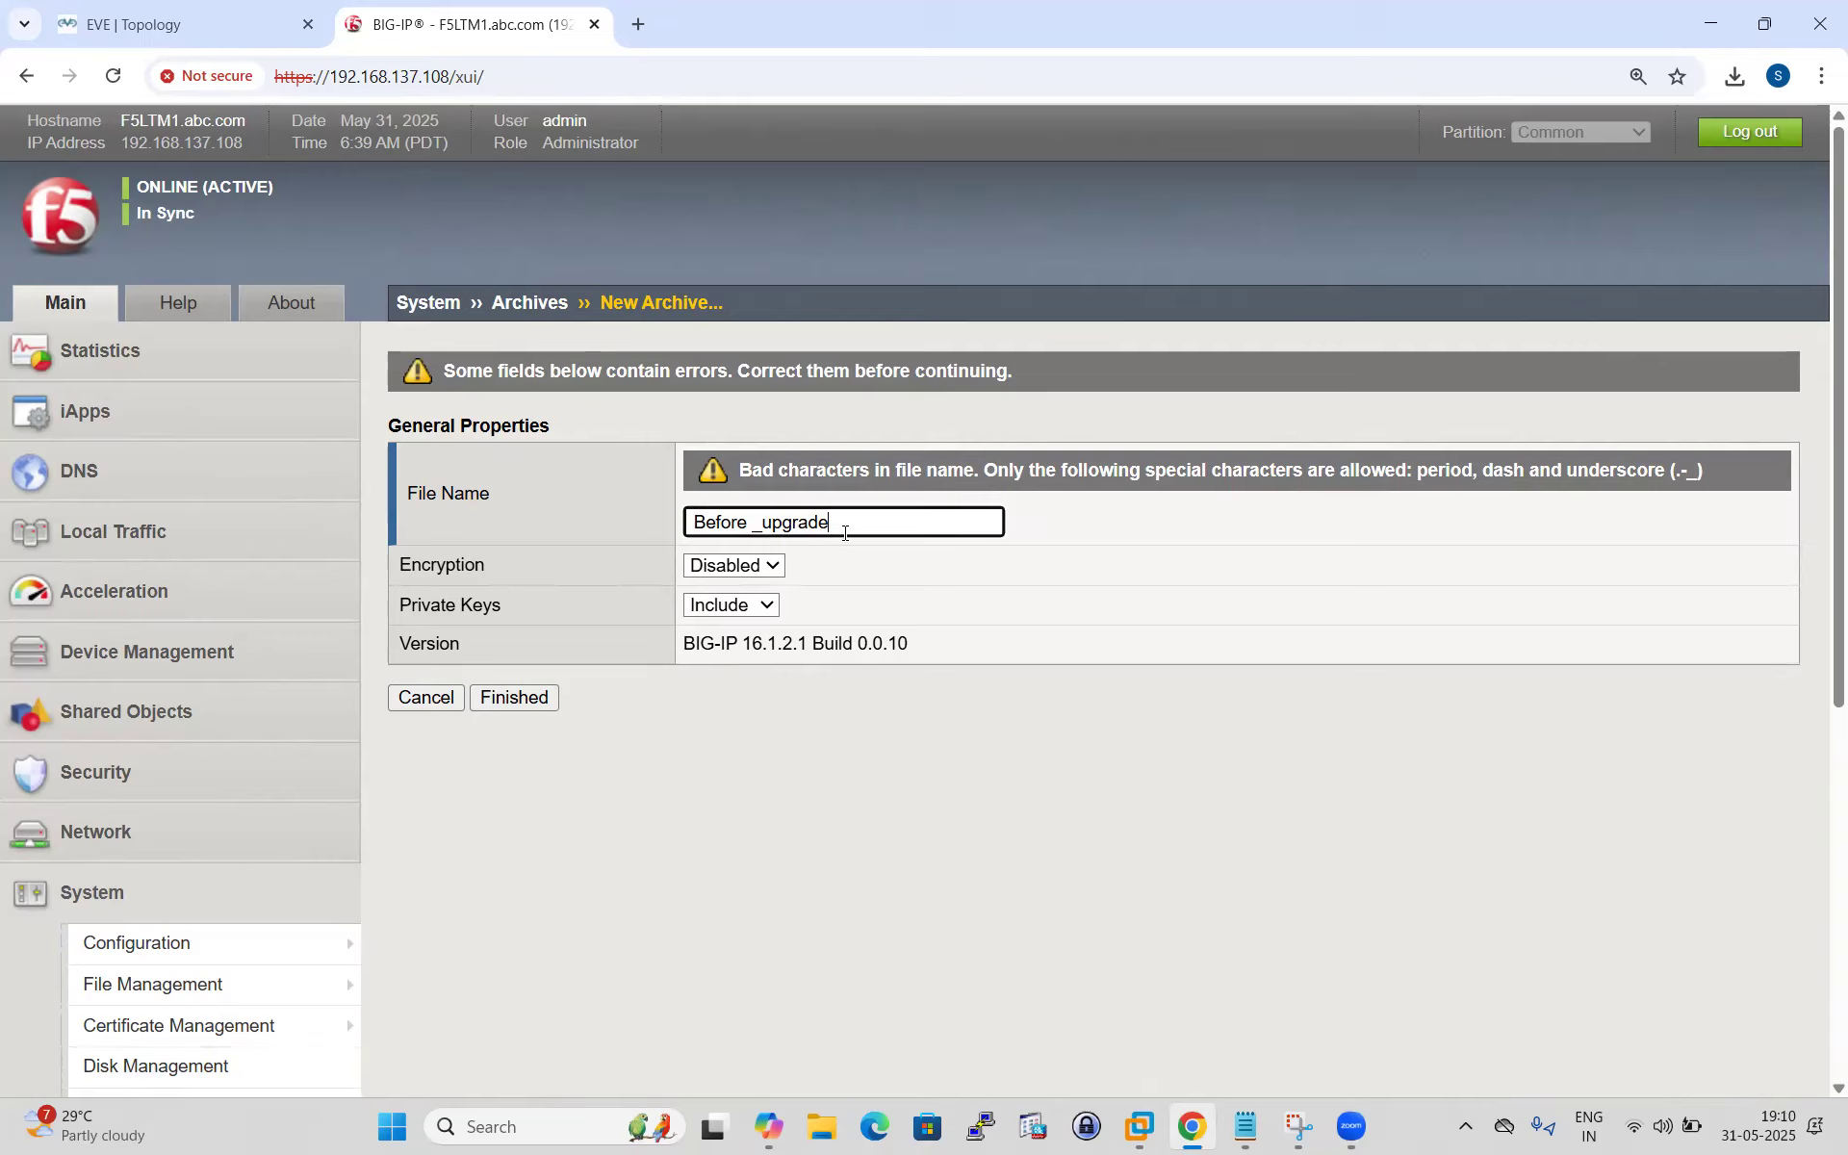
Rename the archive to 'Beforre-Upgrade' and save it as /var/local/ucs/Beforre-Upgrade.ucs.
{"action": "key", "text": "BackSpace"}
{"action": "key", "text": "BackSpace"}
{"action": "key", "text": "BackSpace"}
{"action": "key", "text": "BackSpace"}
{"action": "key", "text": "BackSpace"}
{"action": "key", "text": "BackSpace"}
{"action": "key", "text": "BackSpace"}
{"action": "key", "text": "BackSpace"}
{"action": "key", "text": "BackSpace"}
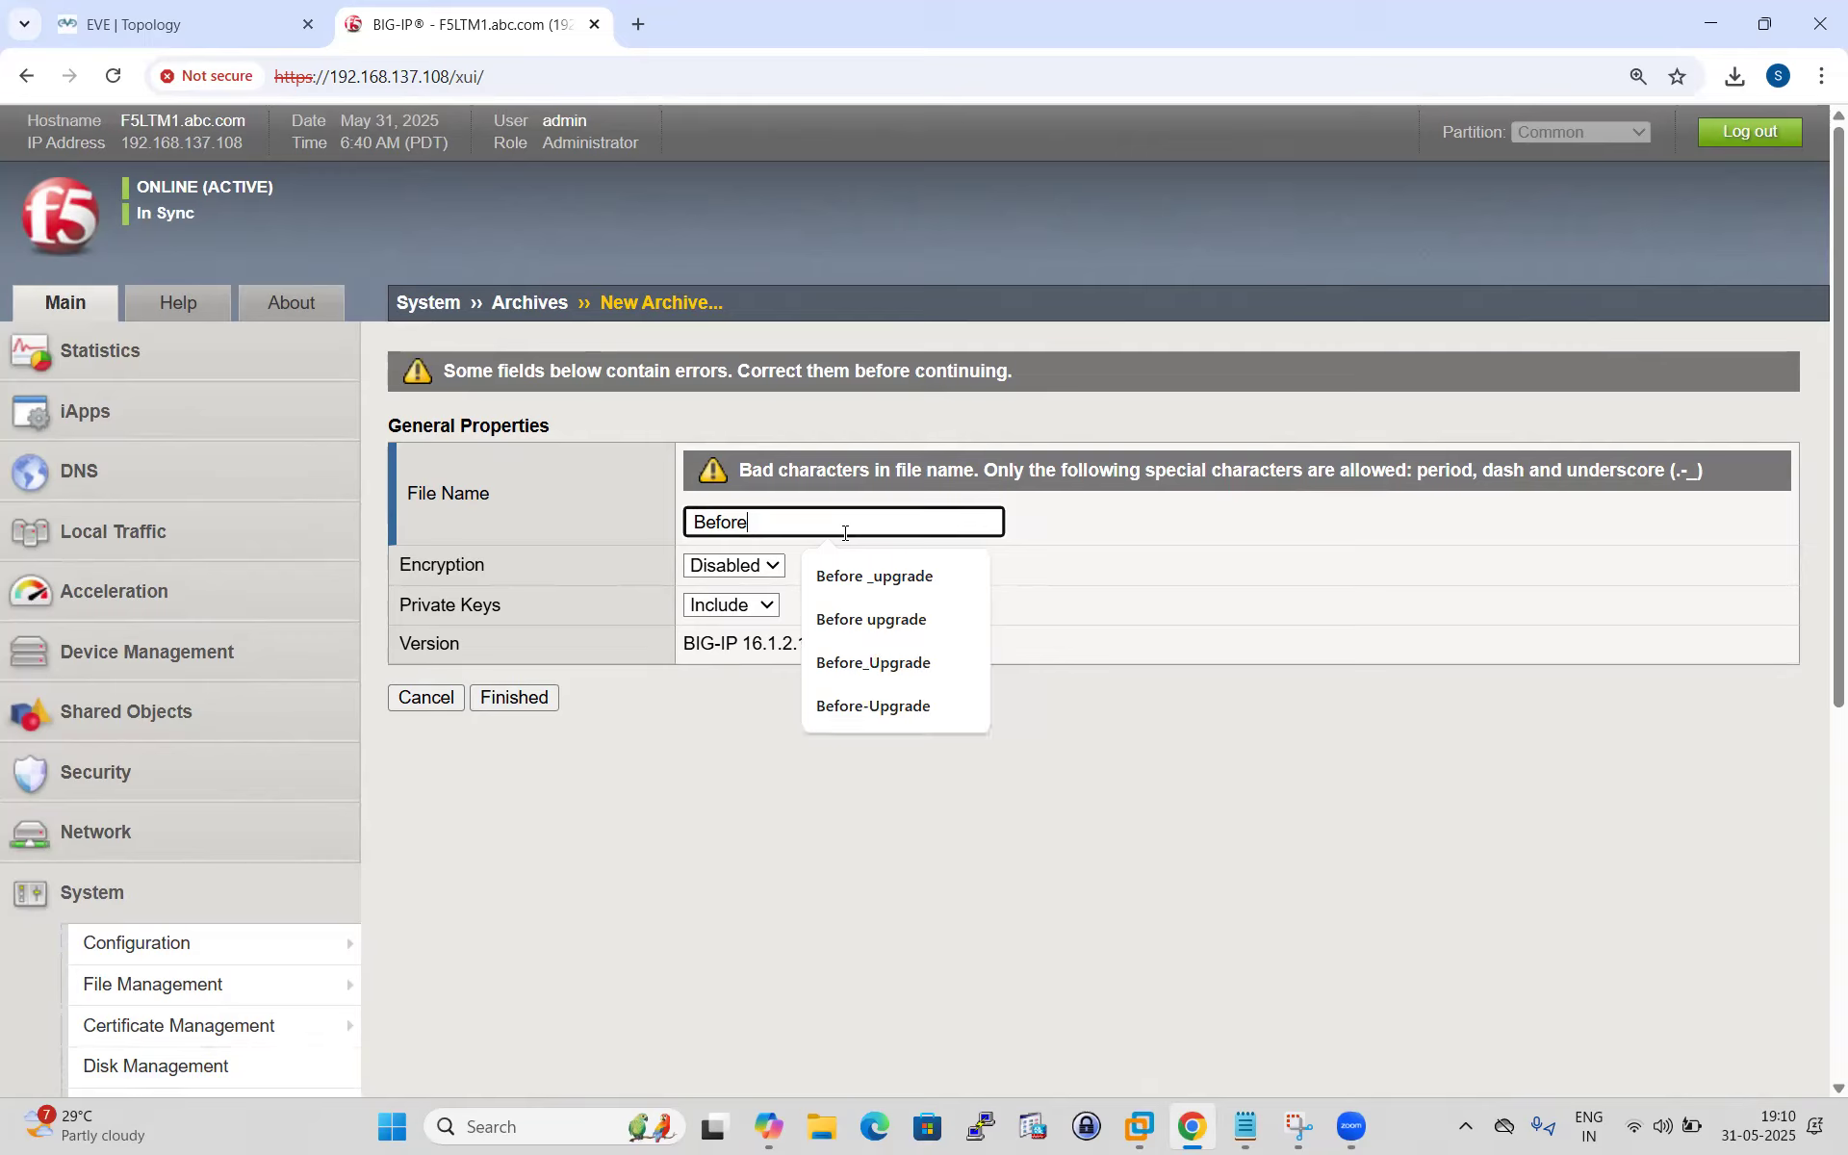
{"action": "key", "text": "BackSpace"}
{"action": "type", "text": "re"}
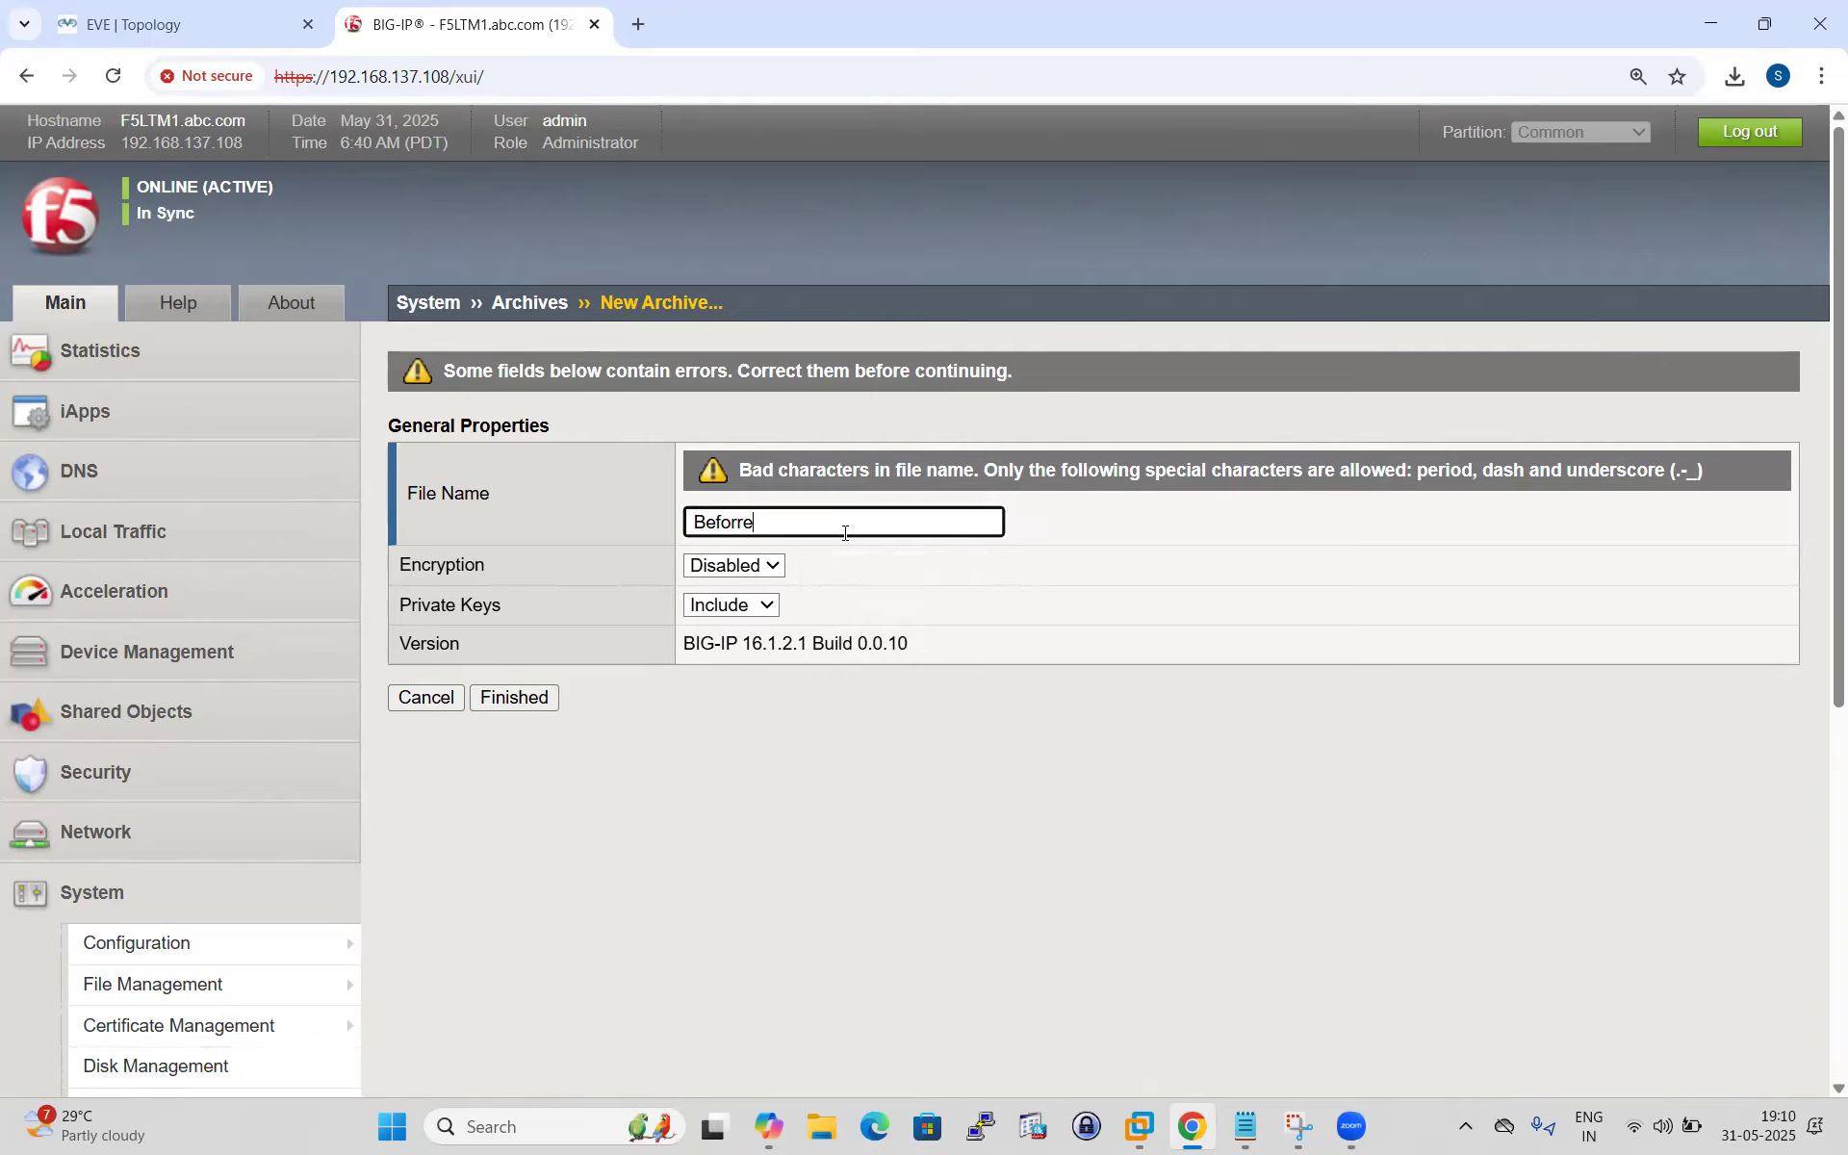
{"action": "type", "text": "----"}
{"action": "key", "text": "BackSpace"}
{"action": "type", "text": "U"}
{"action": "type", "text": "rade"}
{"action": "left_click", "coordinate": [526, 695]}
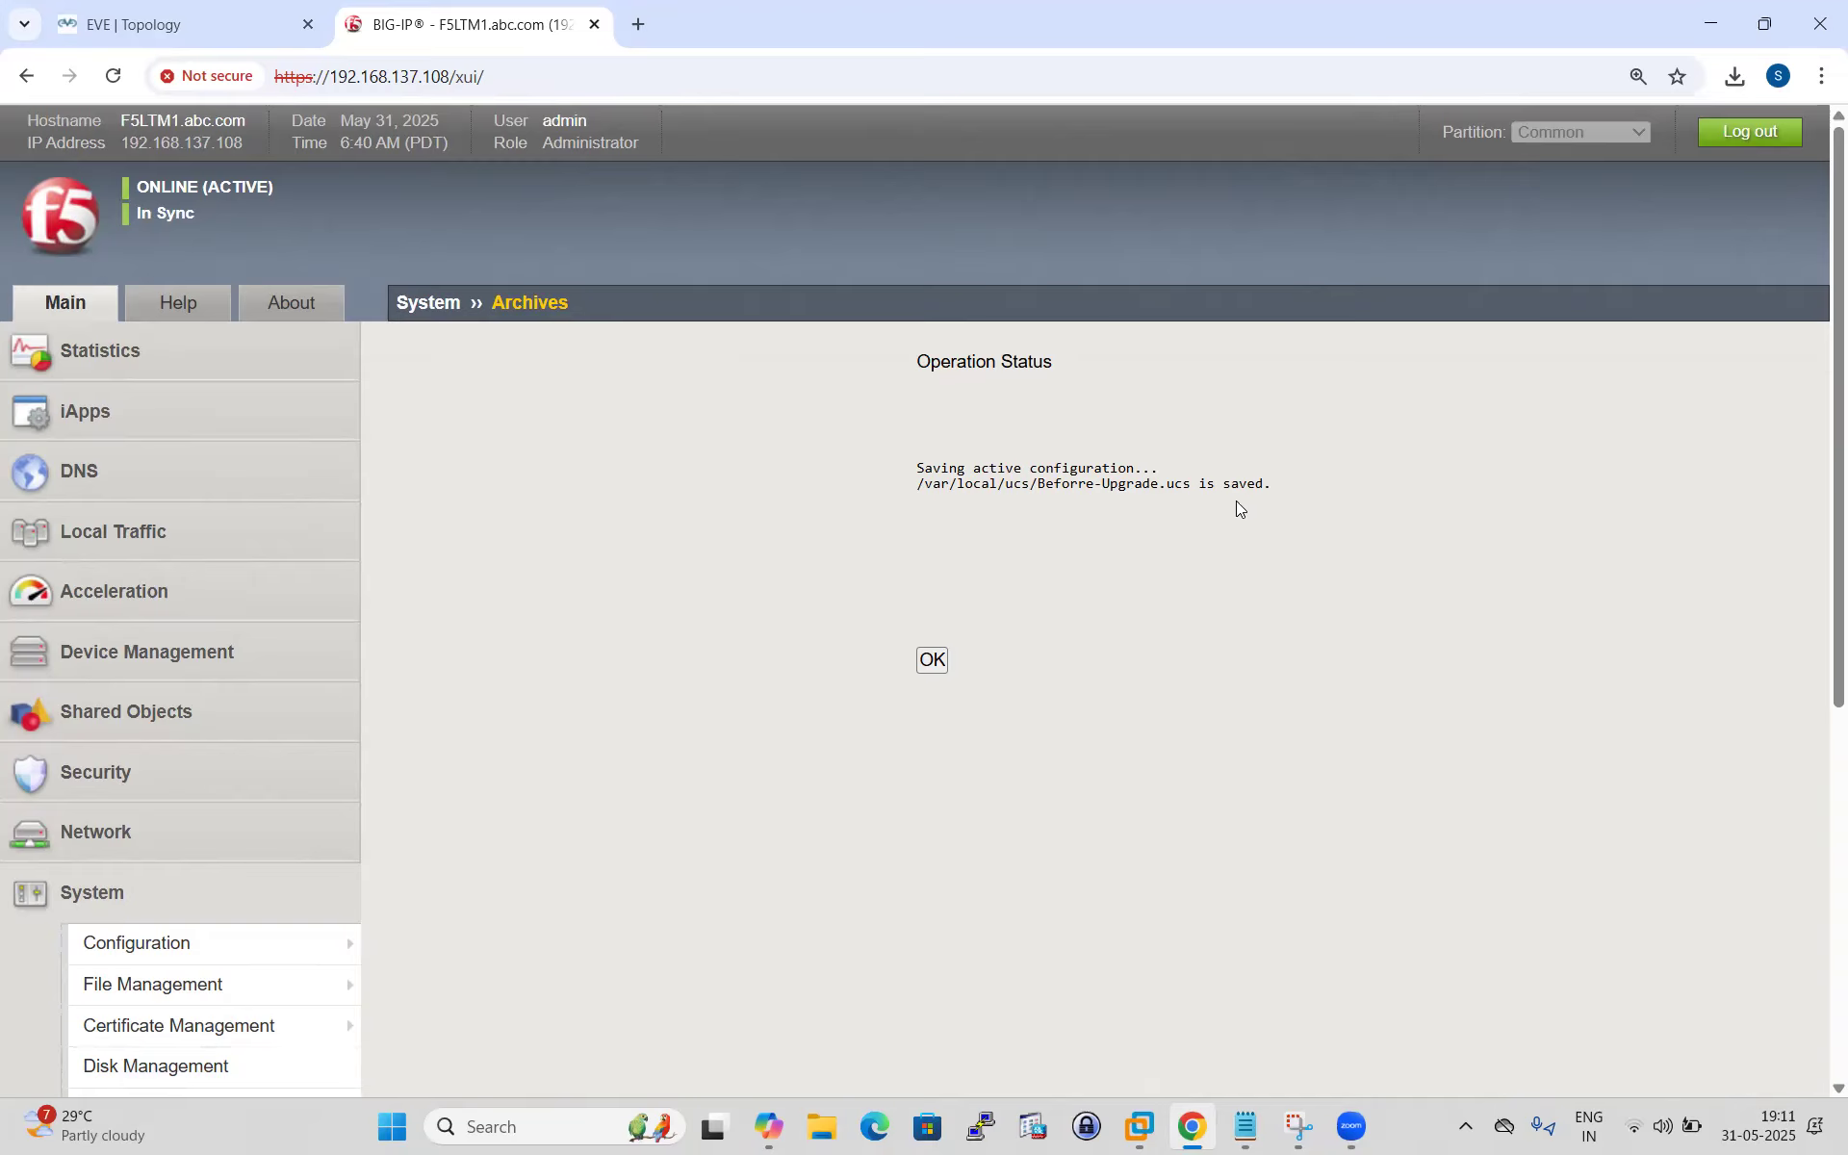
Download the 3730 KB Beforre-Upgrade.ucs archive to the local Downloads folder.
{"action": "left_click", "coordinate": [933, 660]}
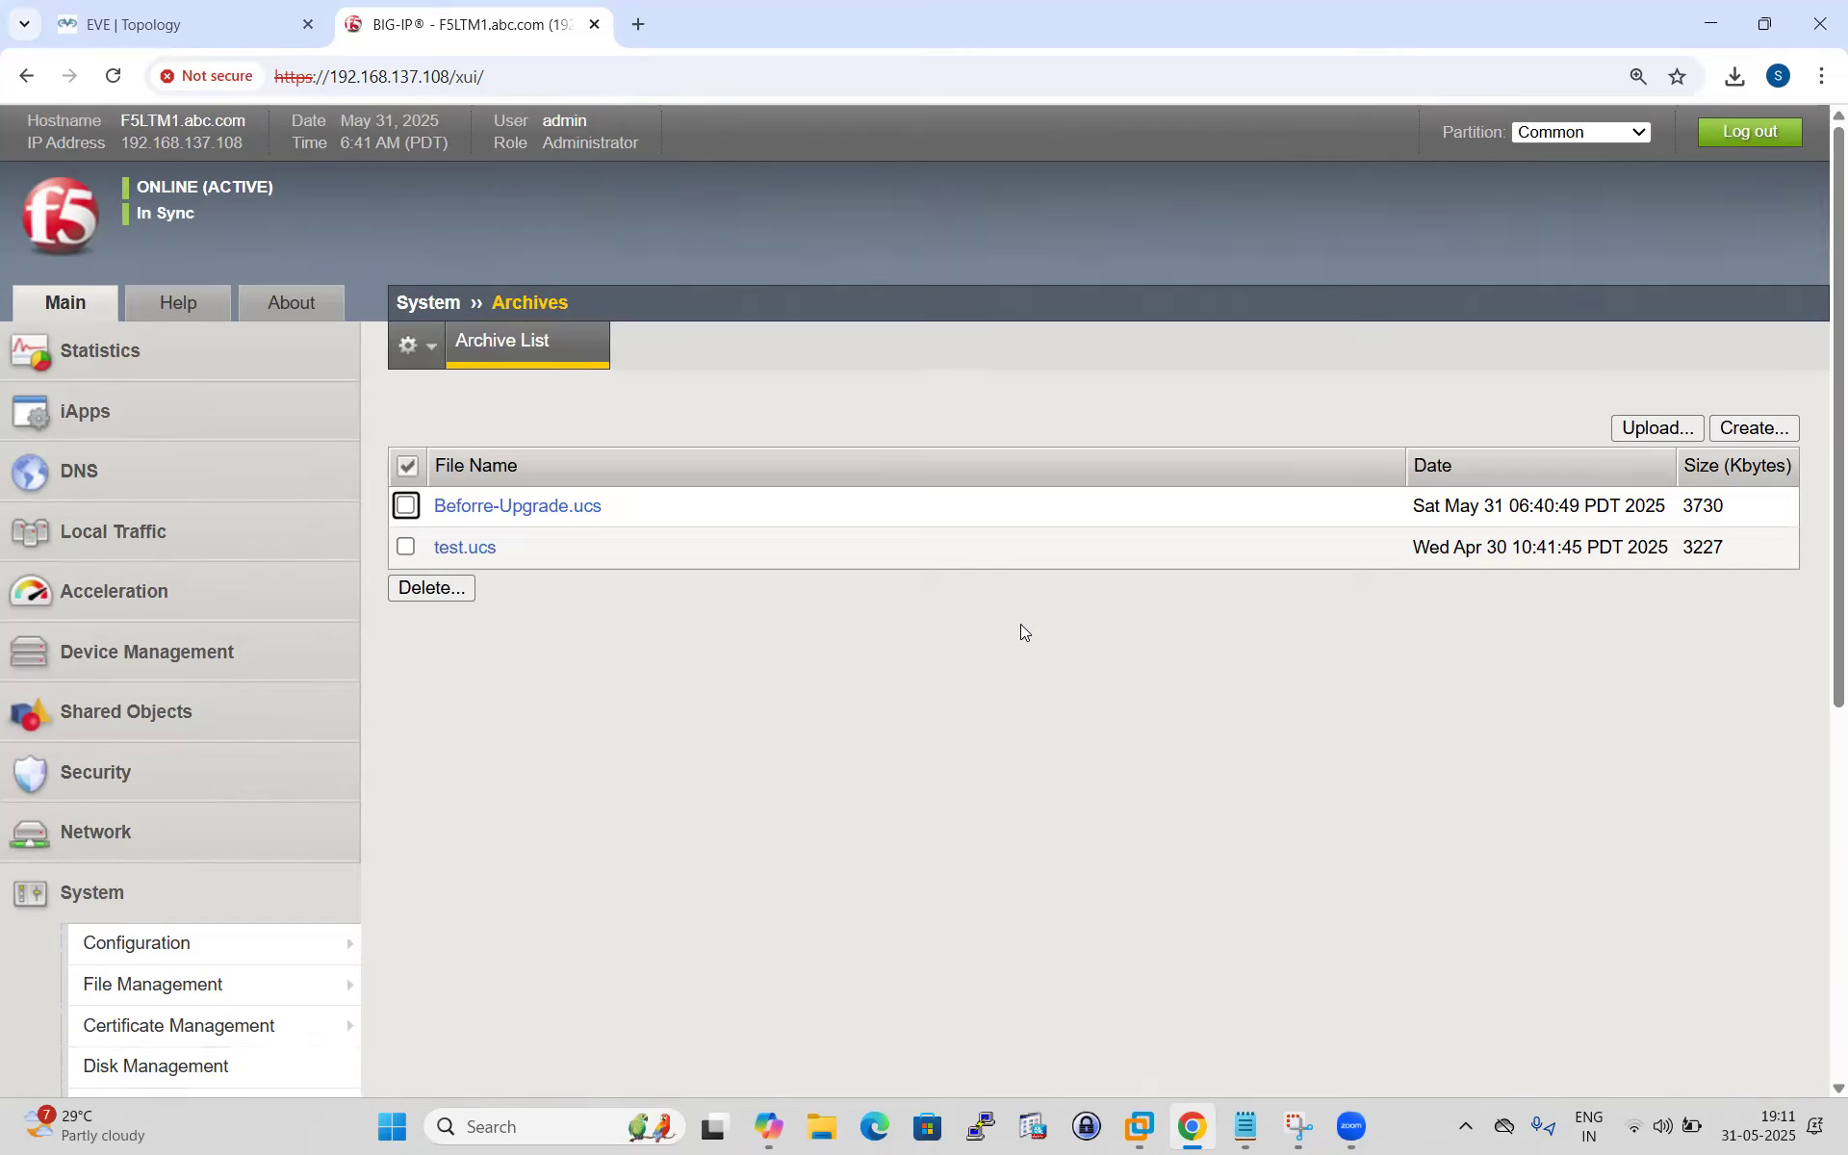
{"action": "left_click", "coordinate": [462, 507]}
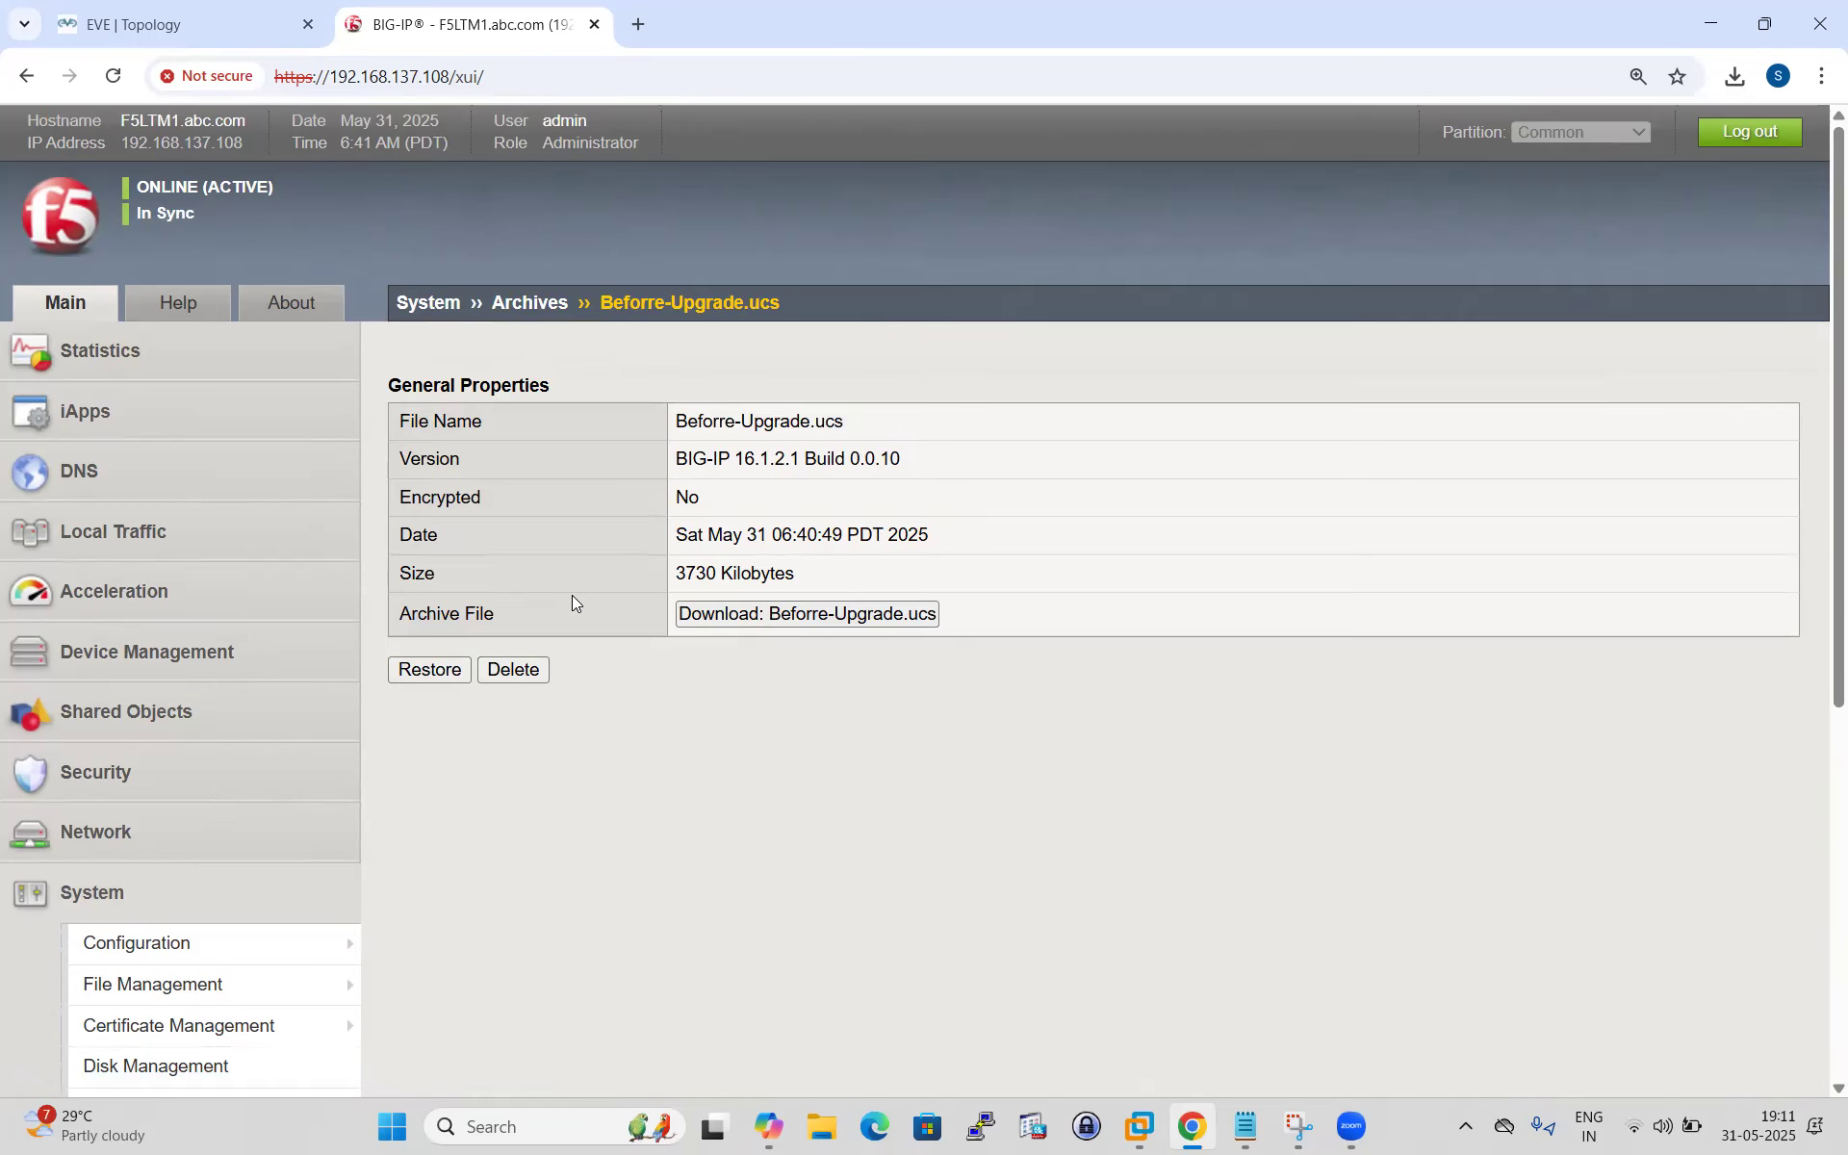
{"action": "left_click", "coordinate": [760, 613]}
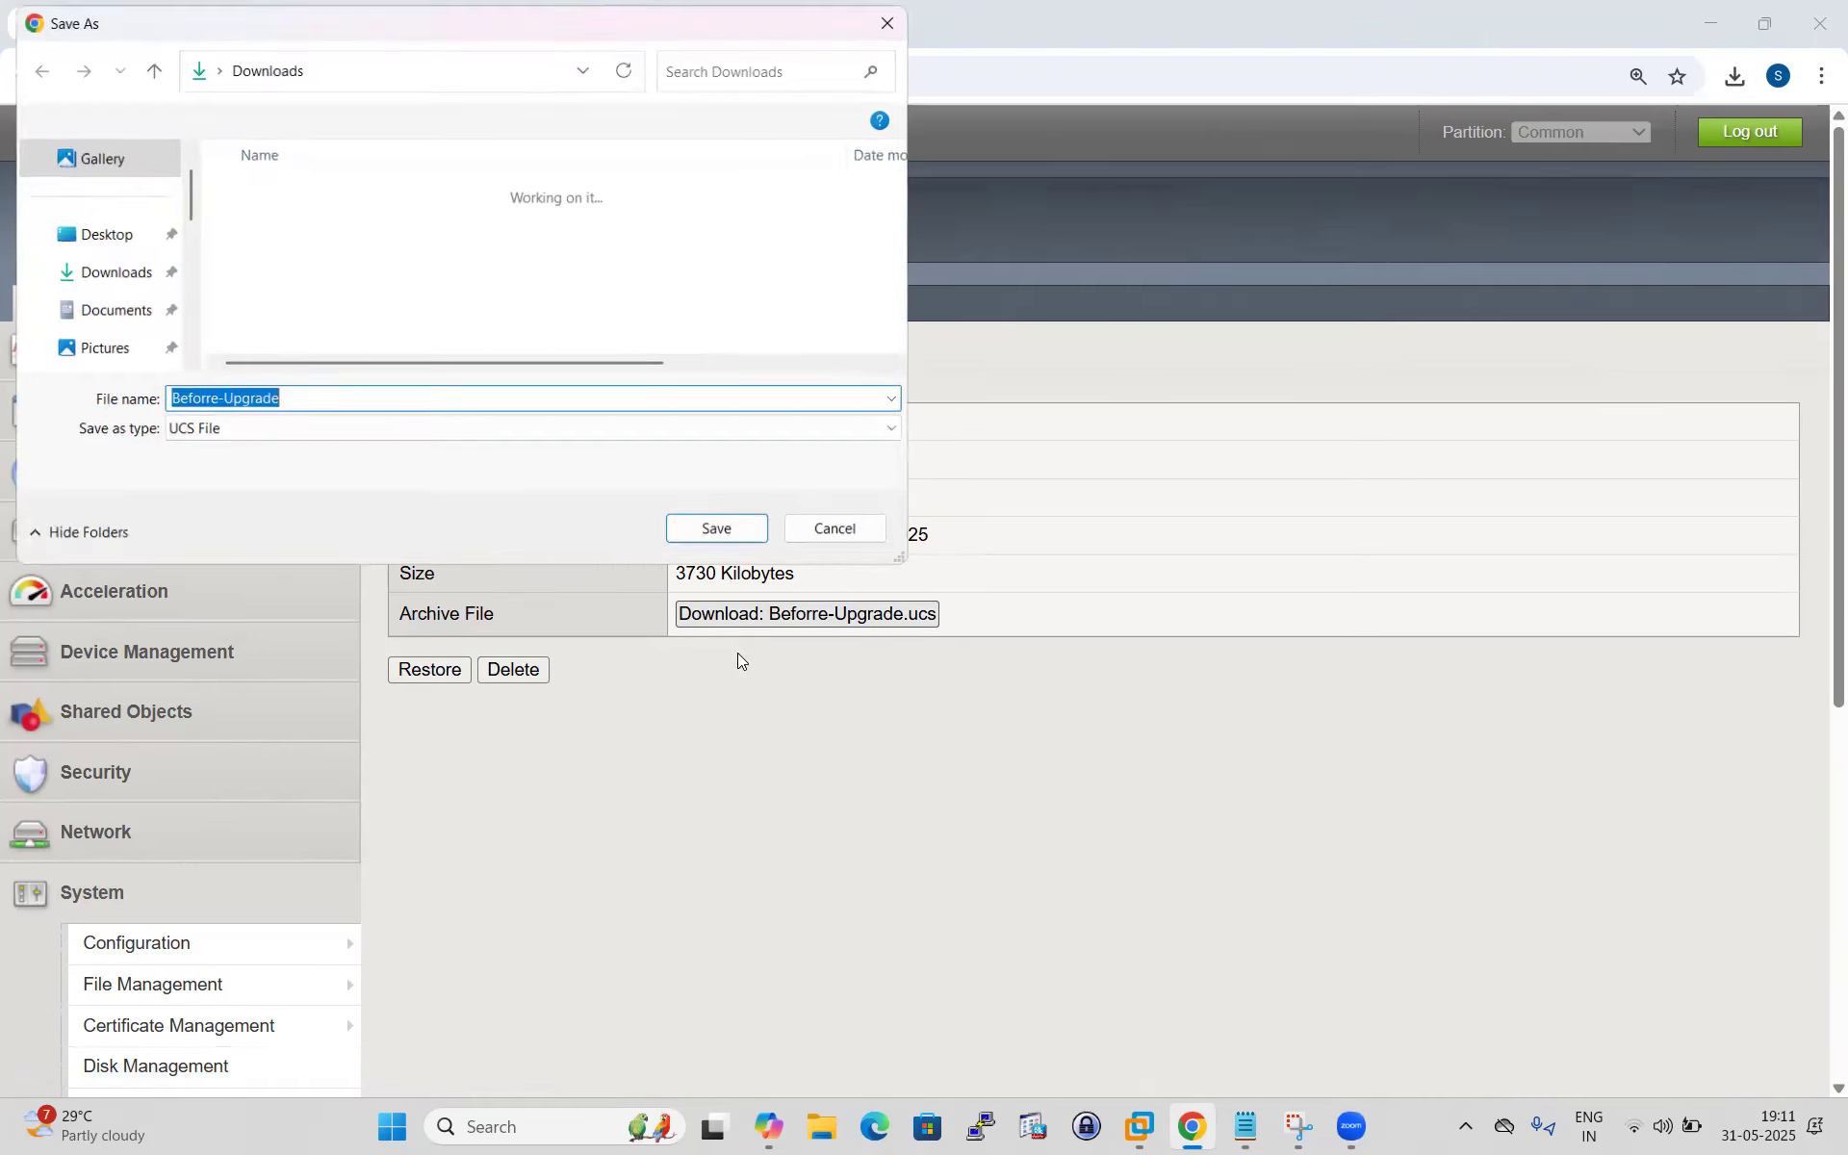
{"action": "left_click", "coordinate": [92, 273]}
{"action": "left_click", "coordinate": [721, 535]}
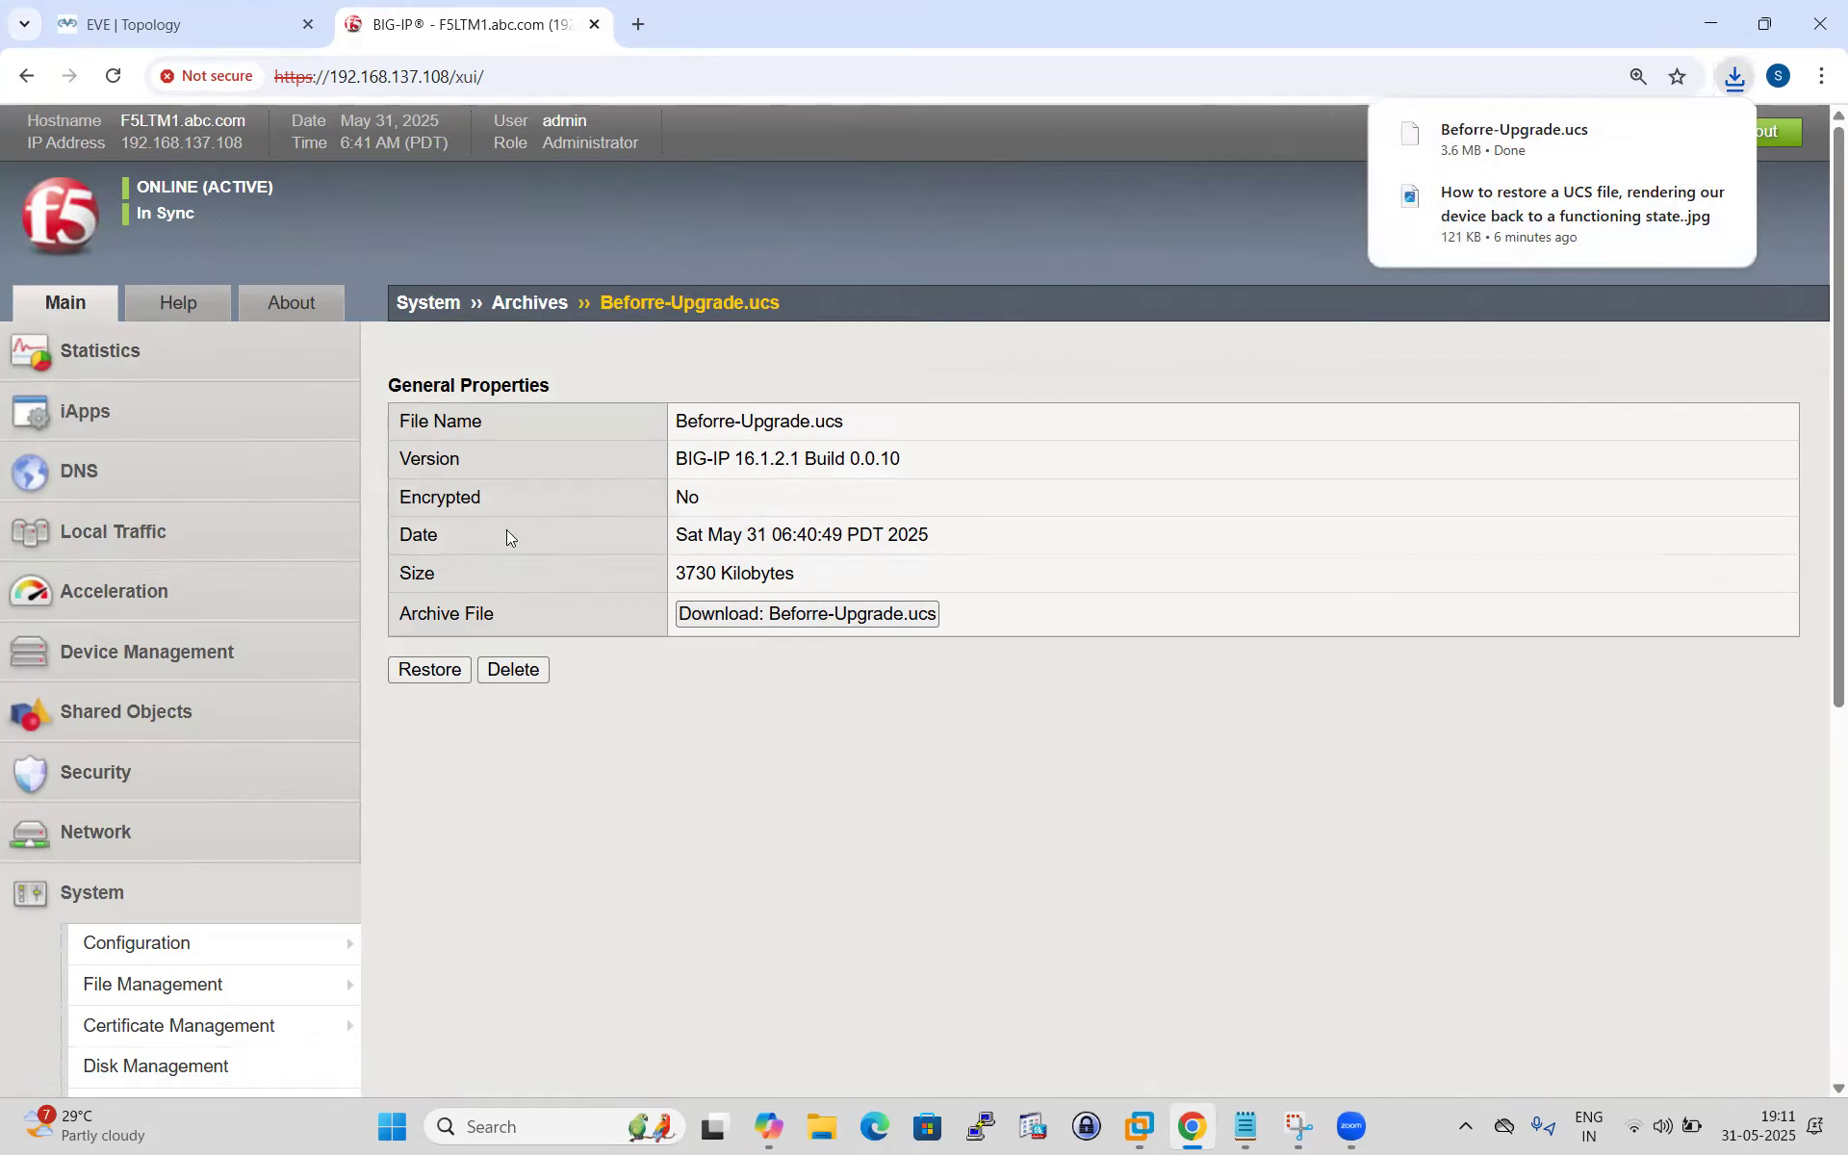
{"action": "left_click", "coordinate": [148, 540]}
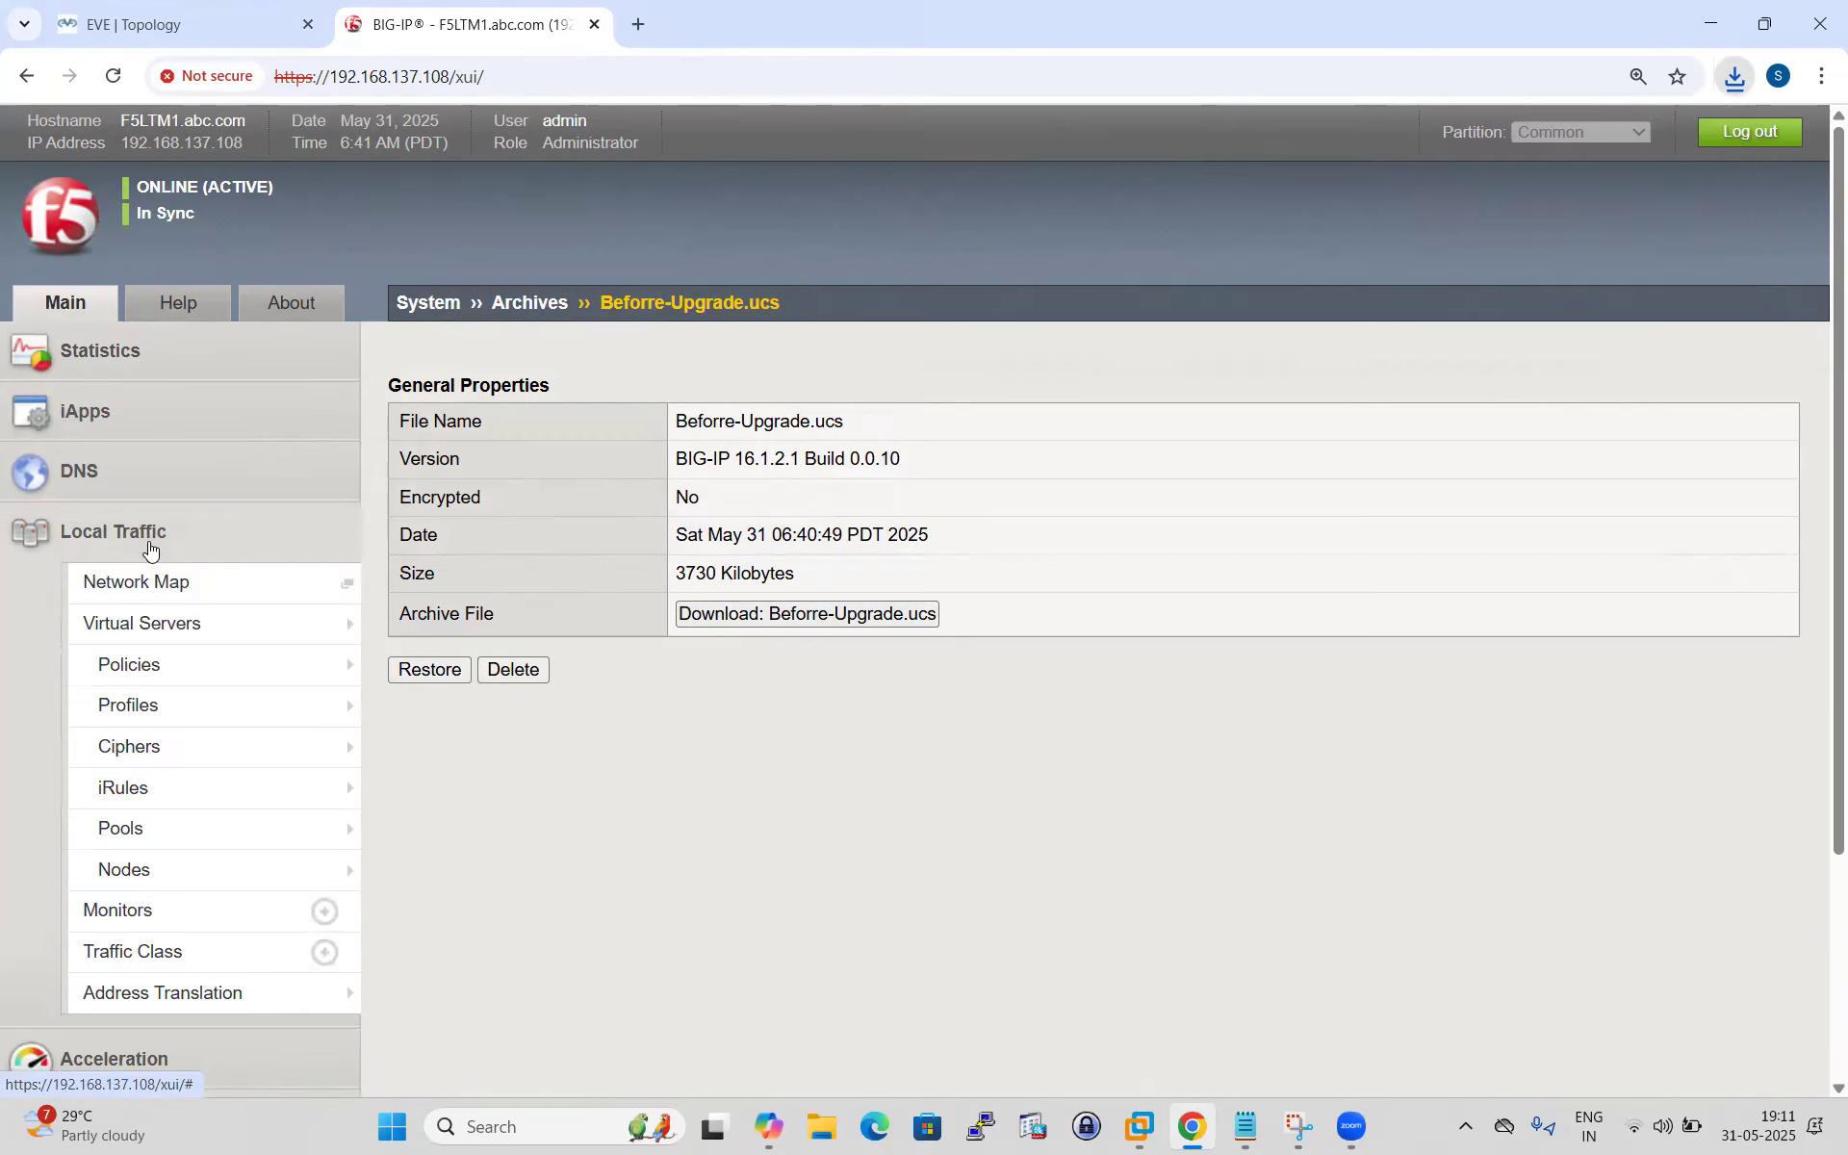
Delete virtual servers DHCP_VS and HTTP_VS, leaving FWIP_VS and HTTPS_VS.
{"action": "left_click", "coordinate": [177, 628]}
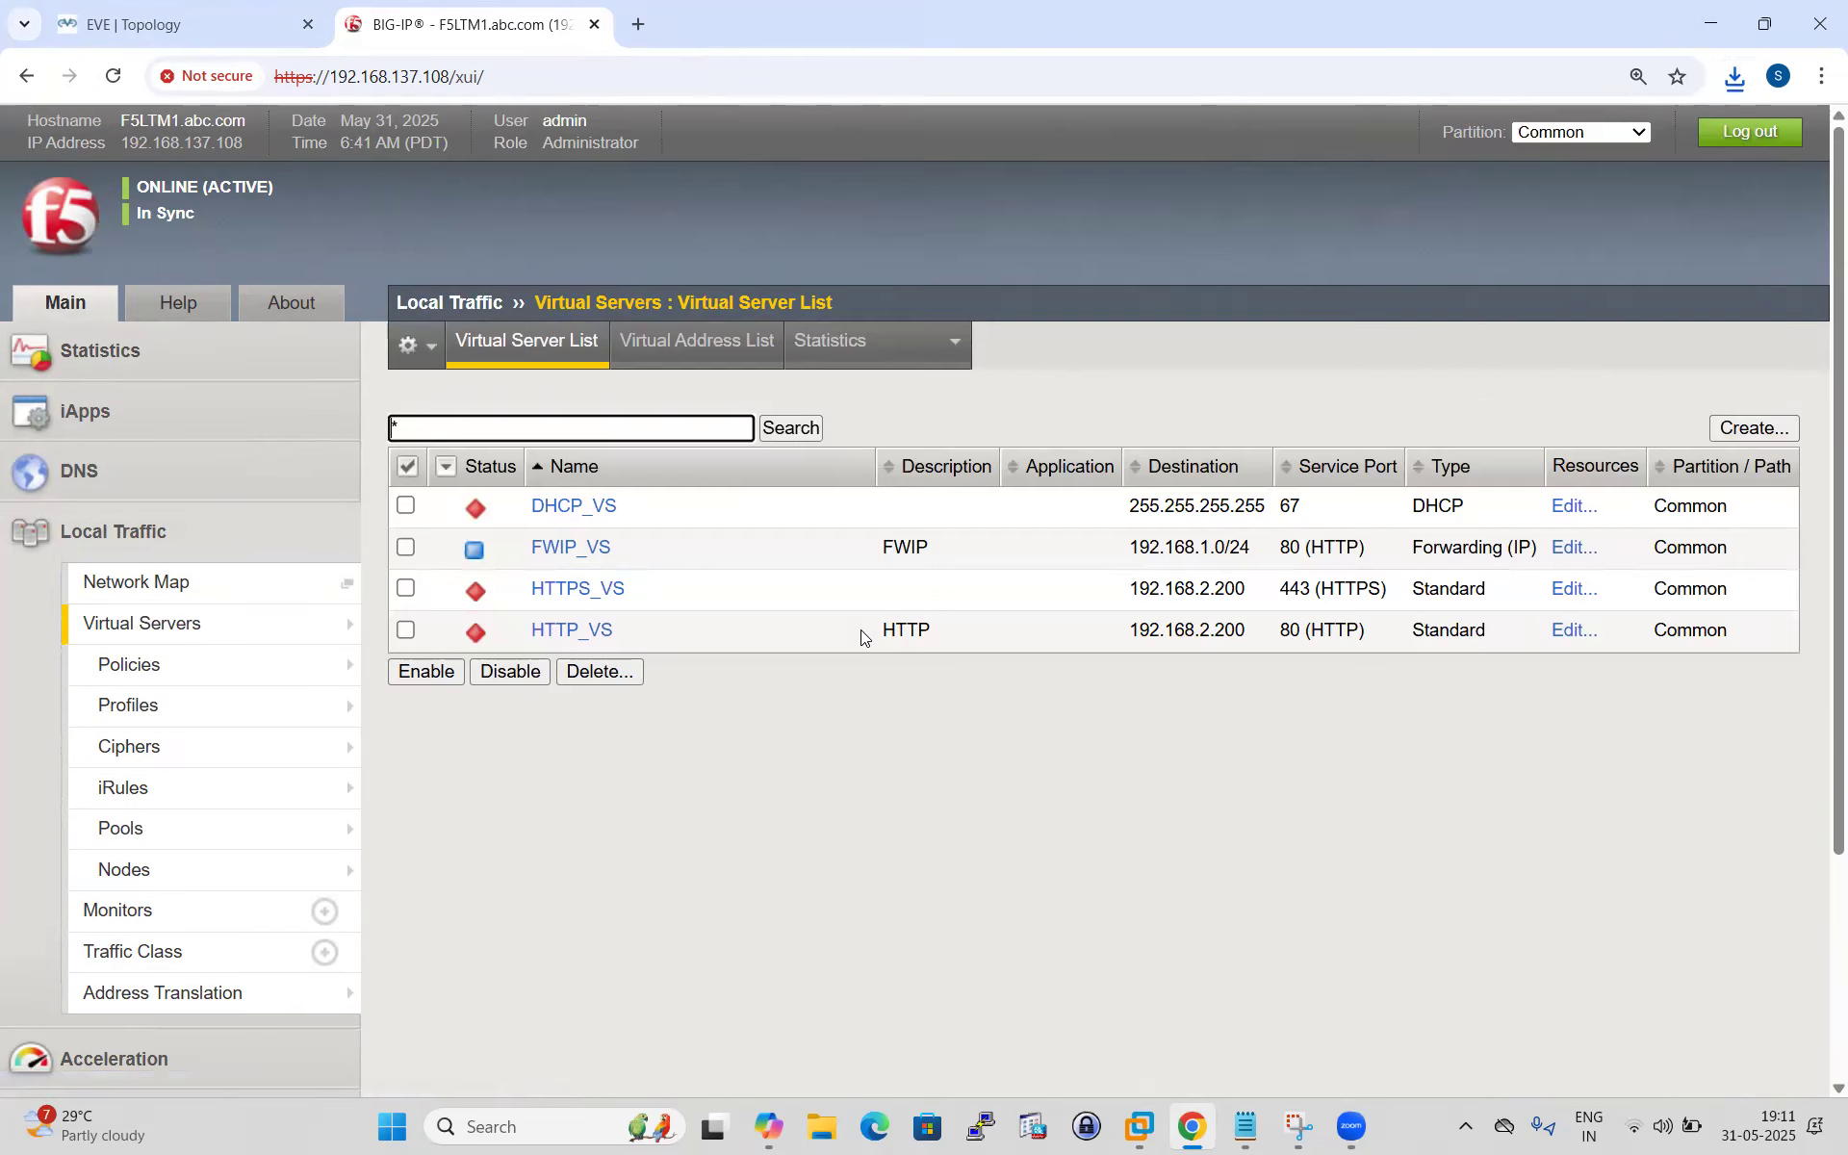
{"action": "left_click", "coordinate": [405, 631]}
{"action": "left_click", "coordinate": [405, 505]}
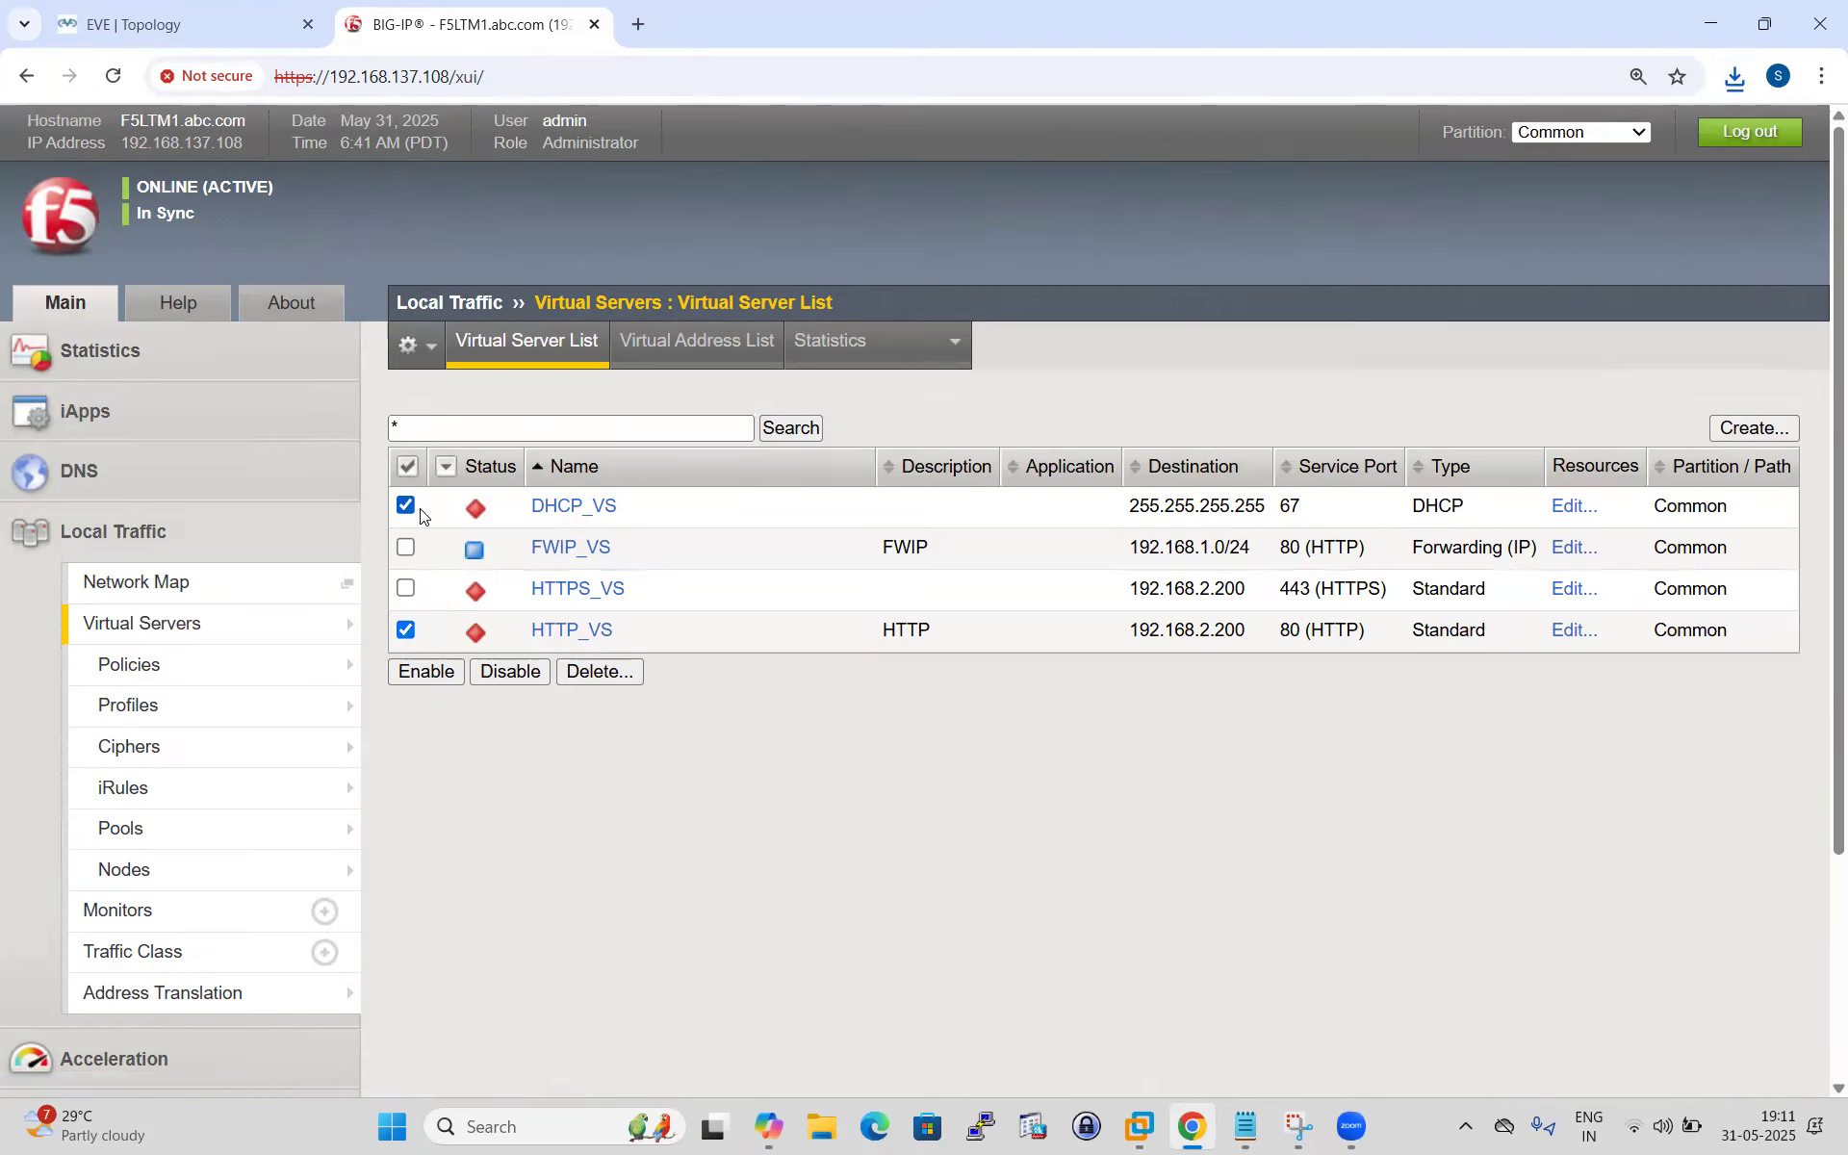
{"action": "left_click", "coordinate": [601, 674]}
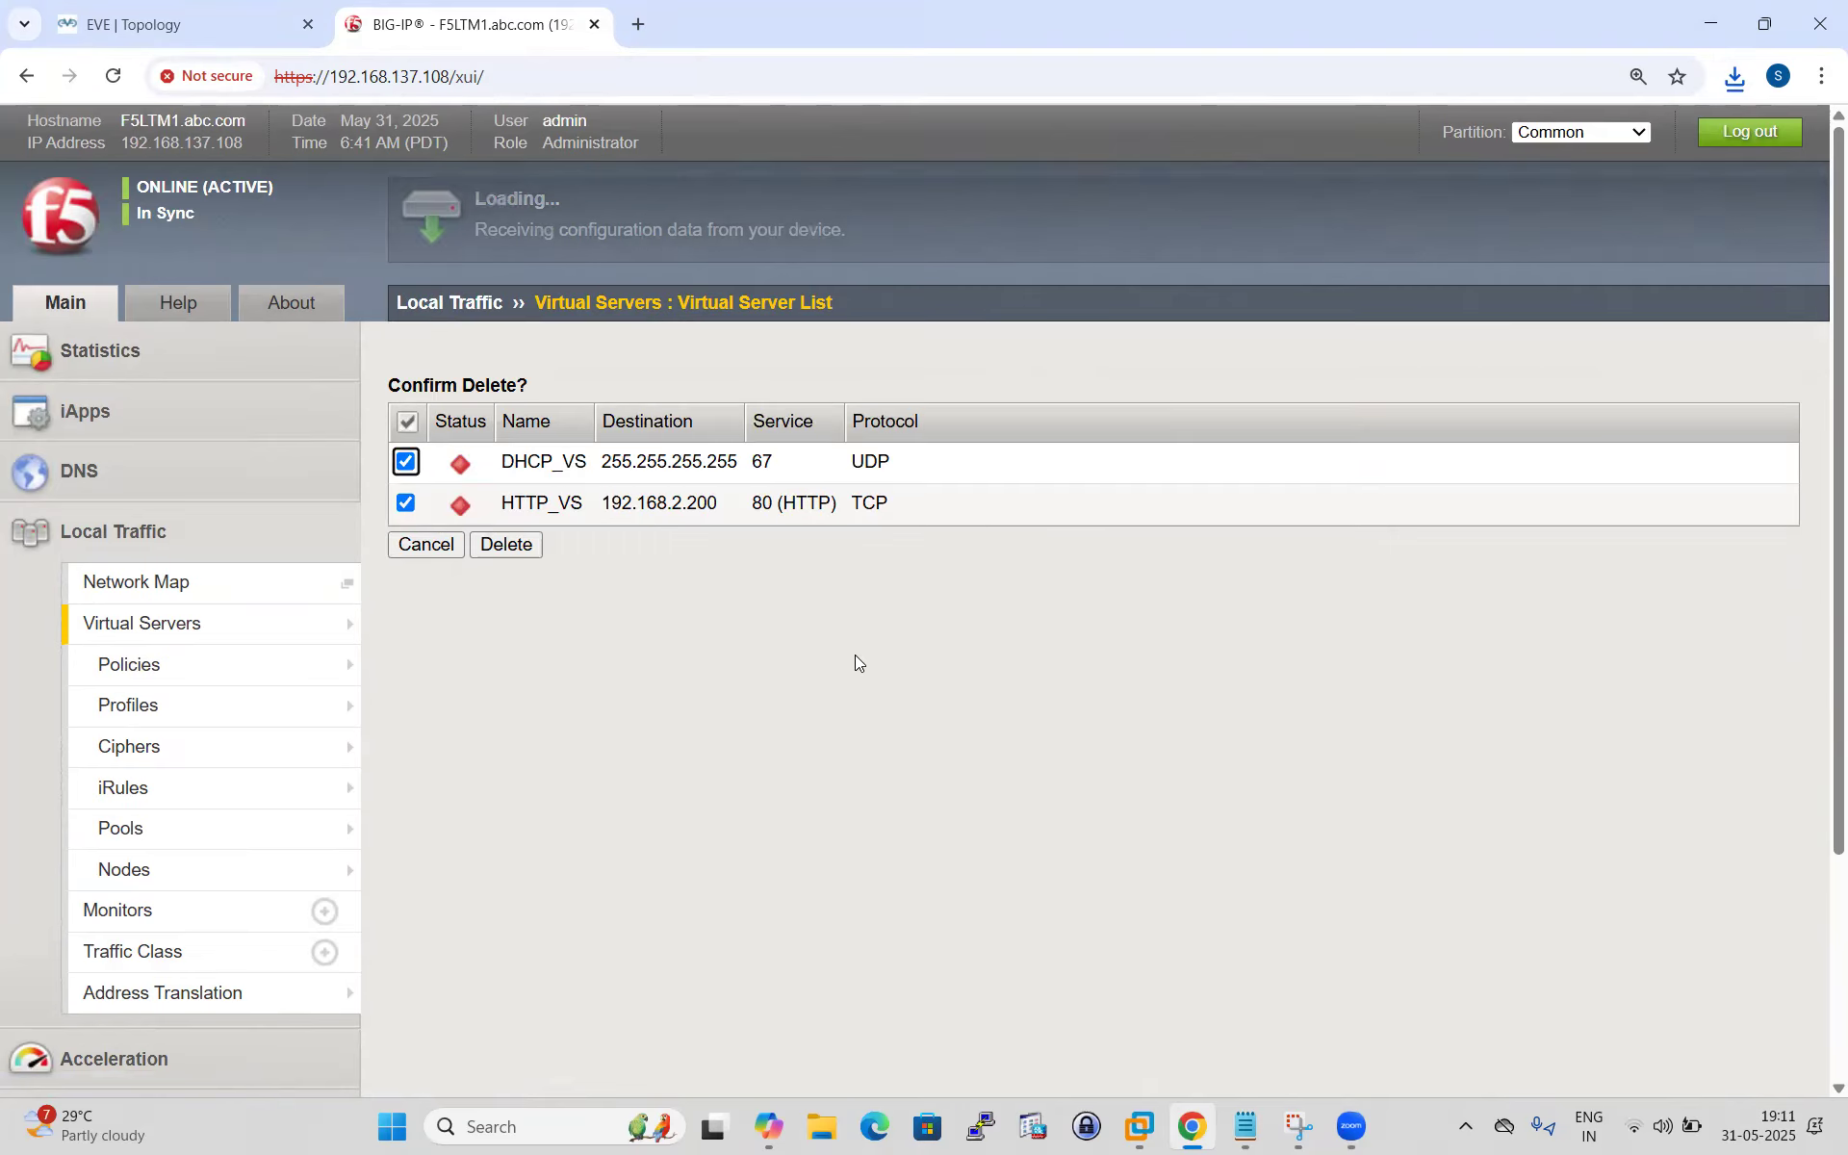
{"action": "left_click", "coordinate": [516, 553]}
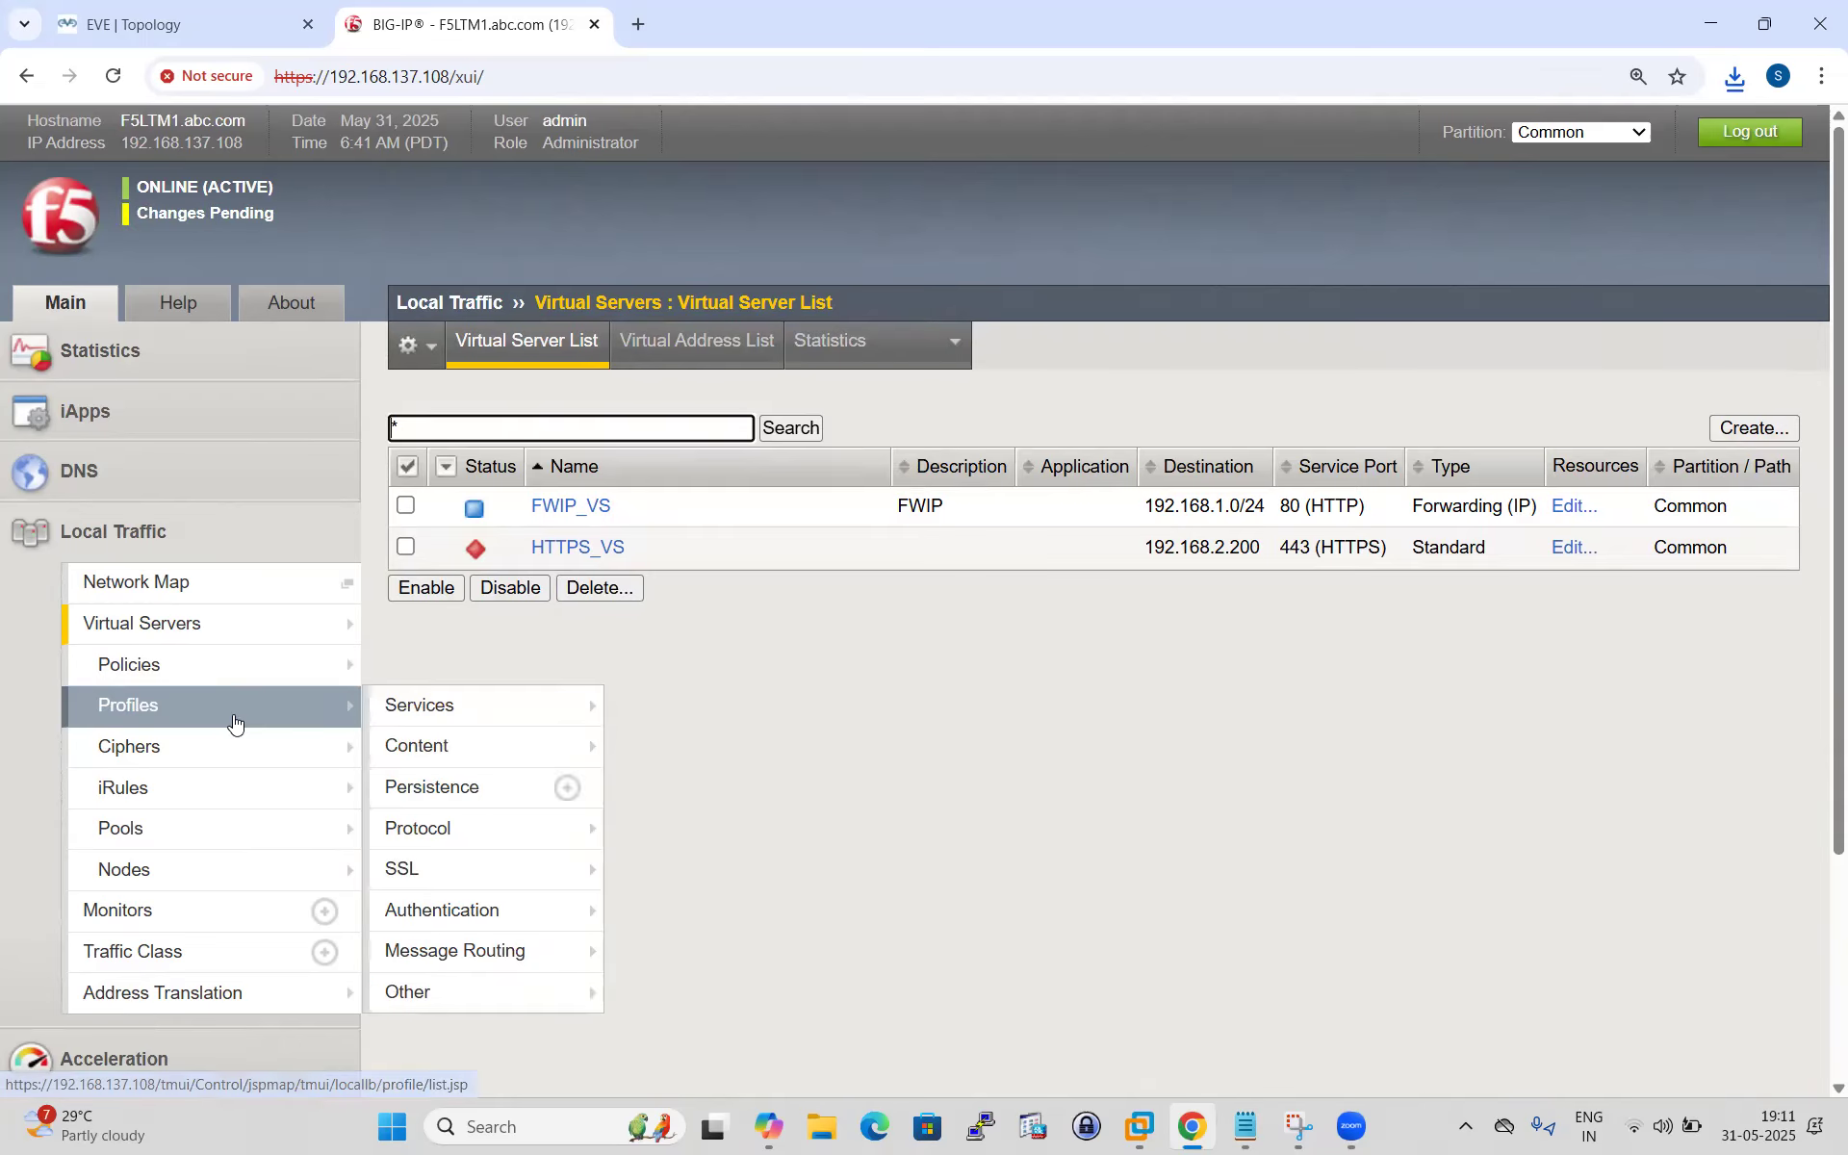
{"action": "scroll", "coordinate": [192, 756], "scroll_direction": "down", "scroll_amount": 1}
Try deleting the DHCP node and dismiss the error that a pool still references it.
{"action": "left_click", "coordinate": [180, 765]}
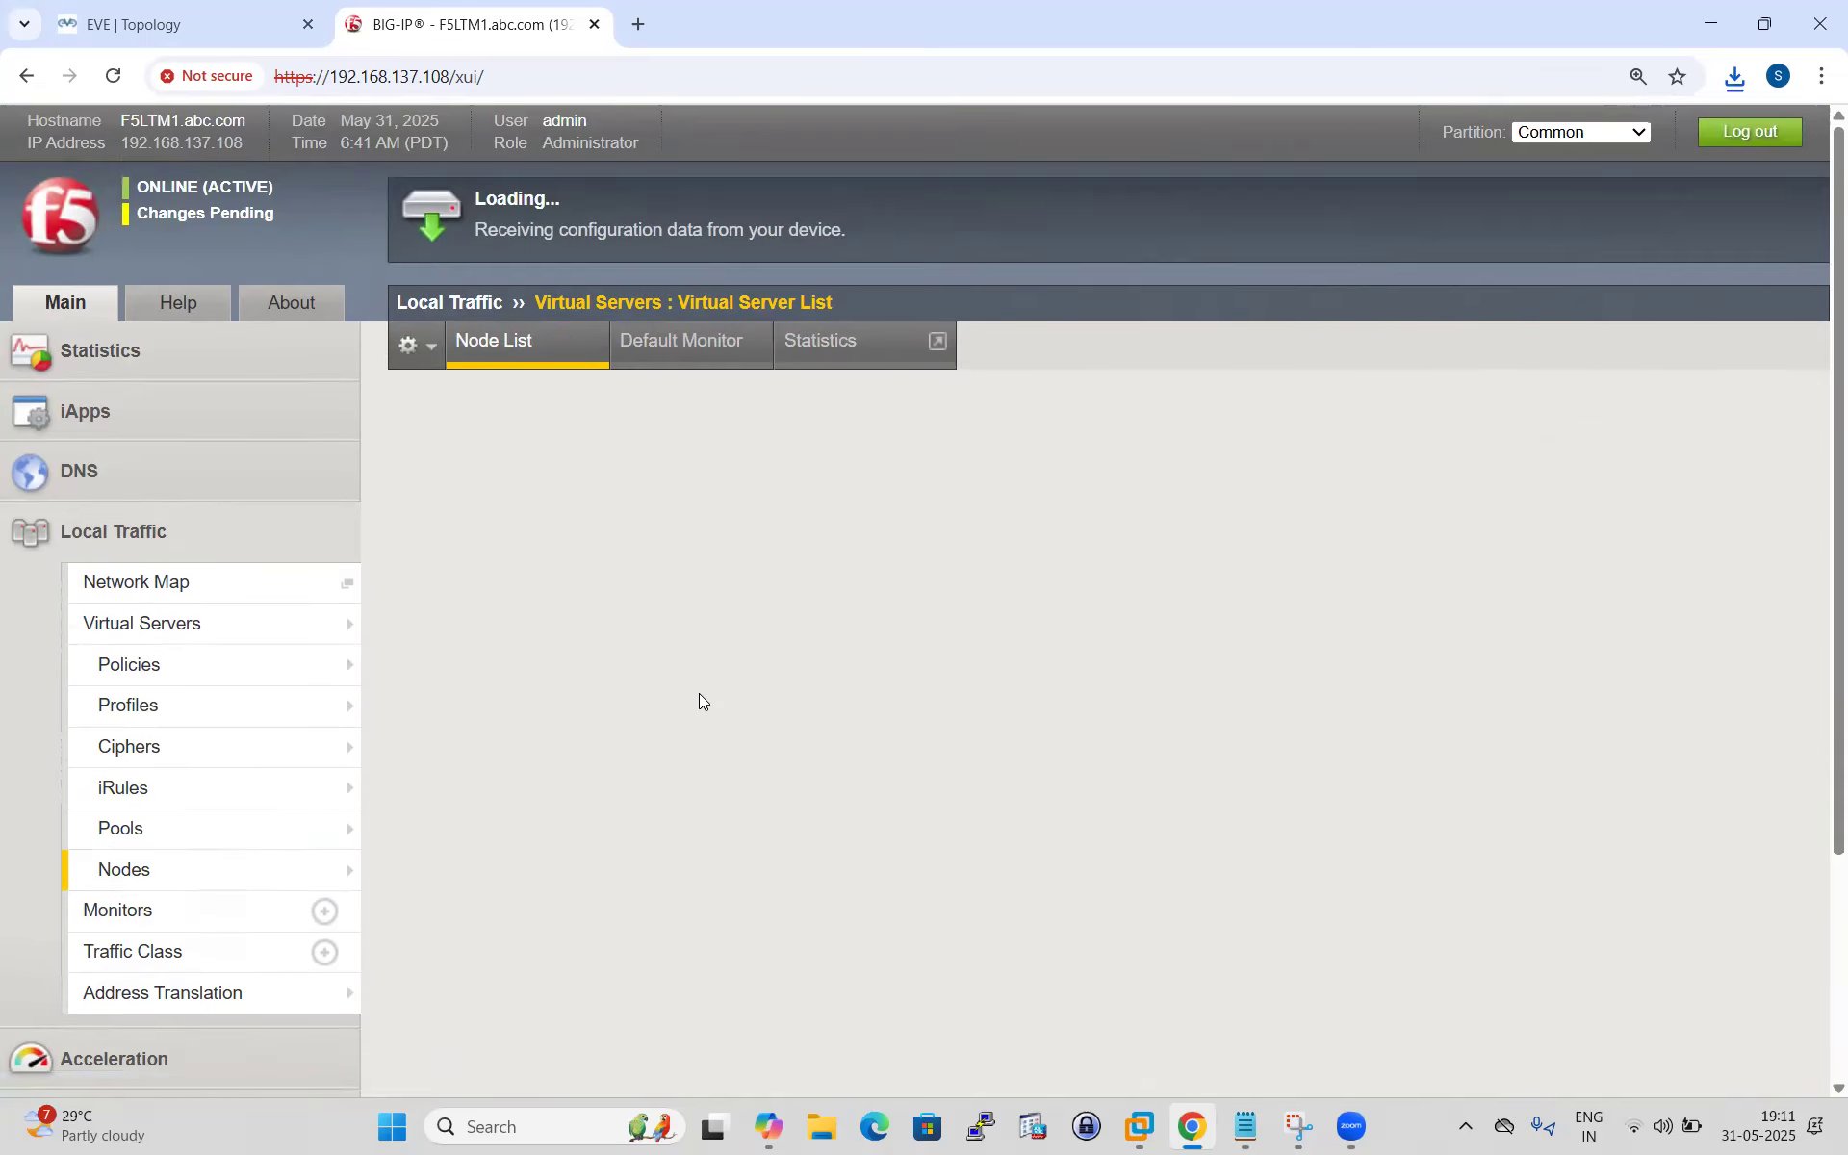
{"action": "left_click", "coordinate": [405, 507]}
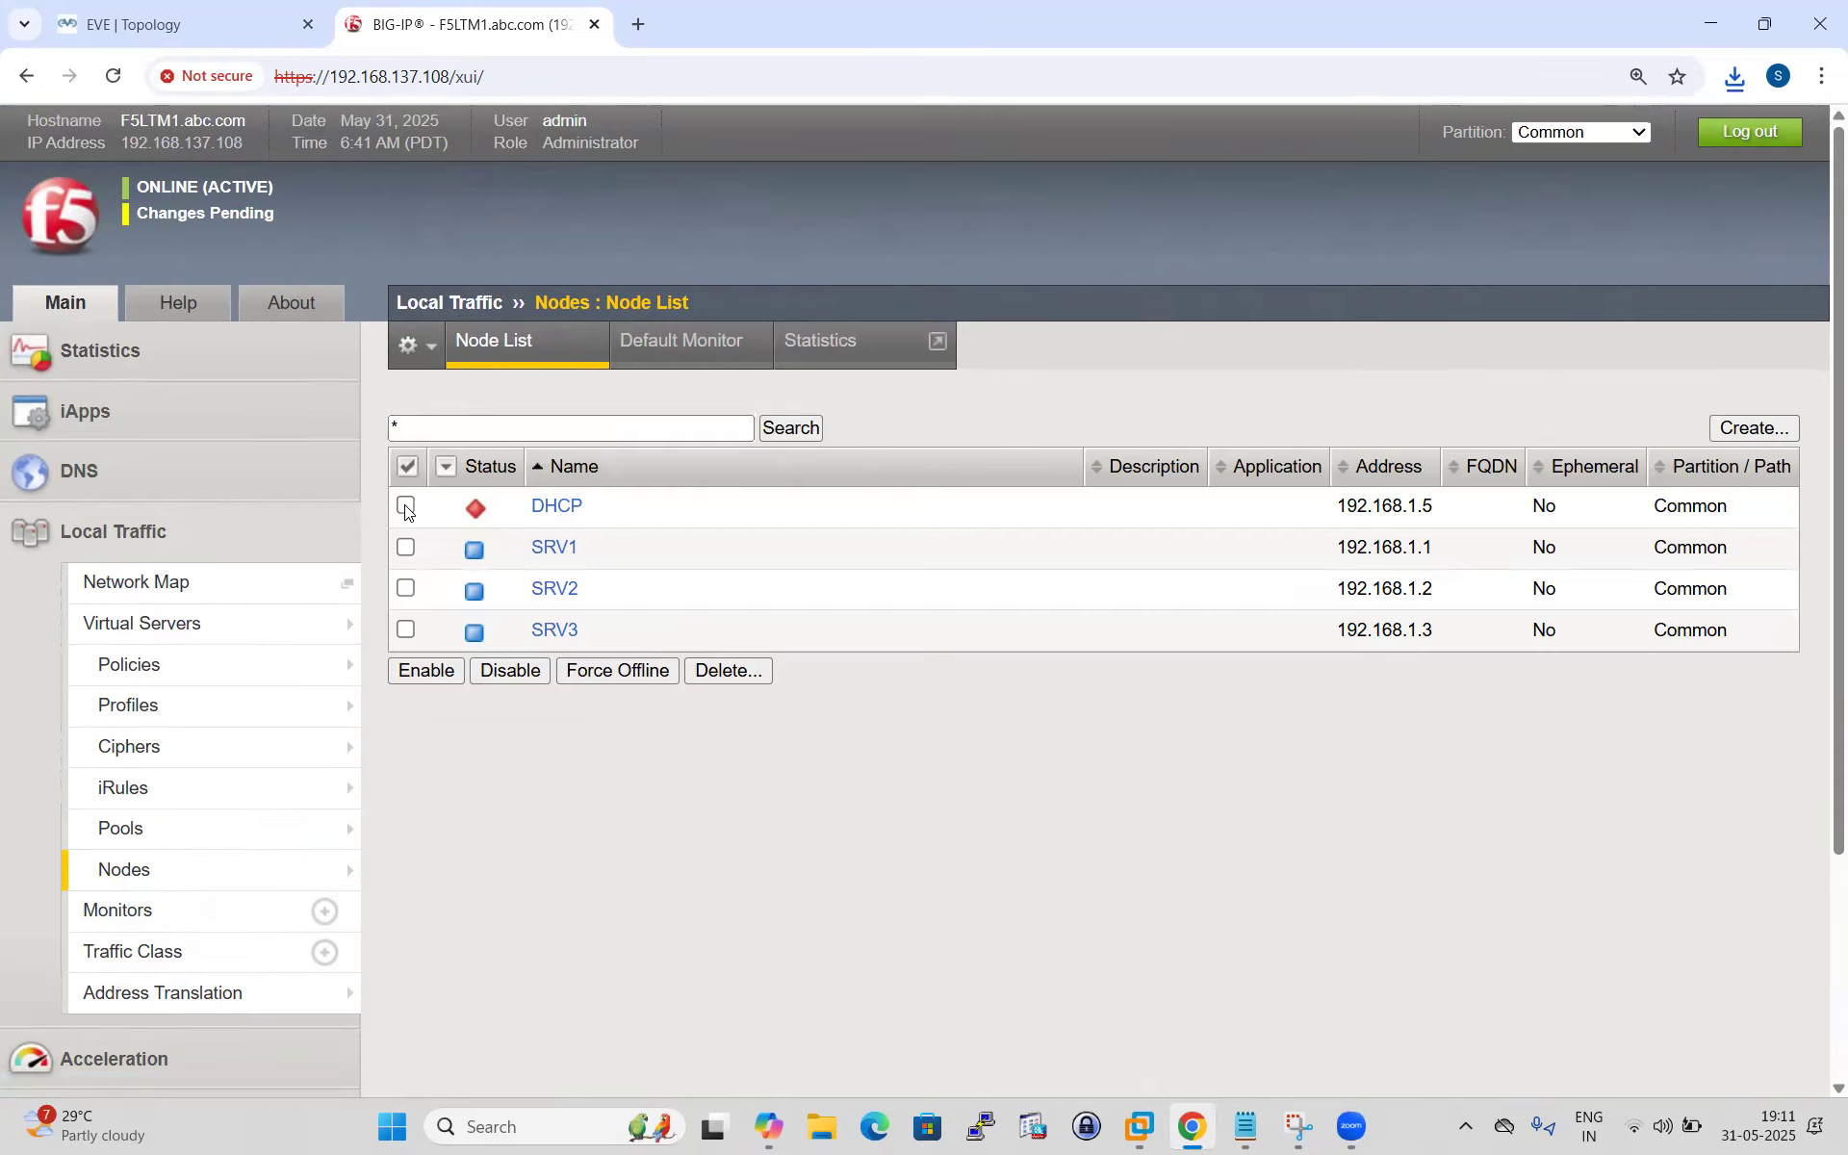
{"action": "left_click", "coordinate": [730, 671]}
{"action": "left_click", "coordinate": [515, 504]}
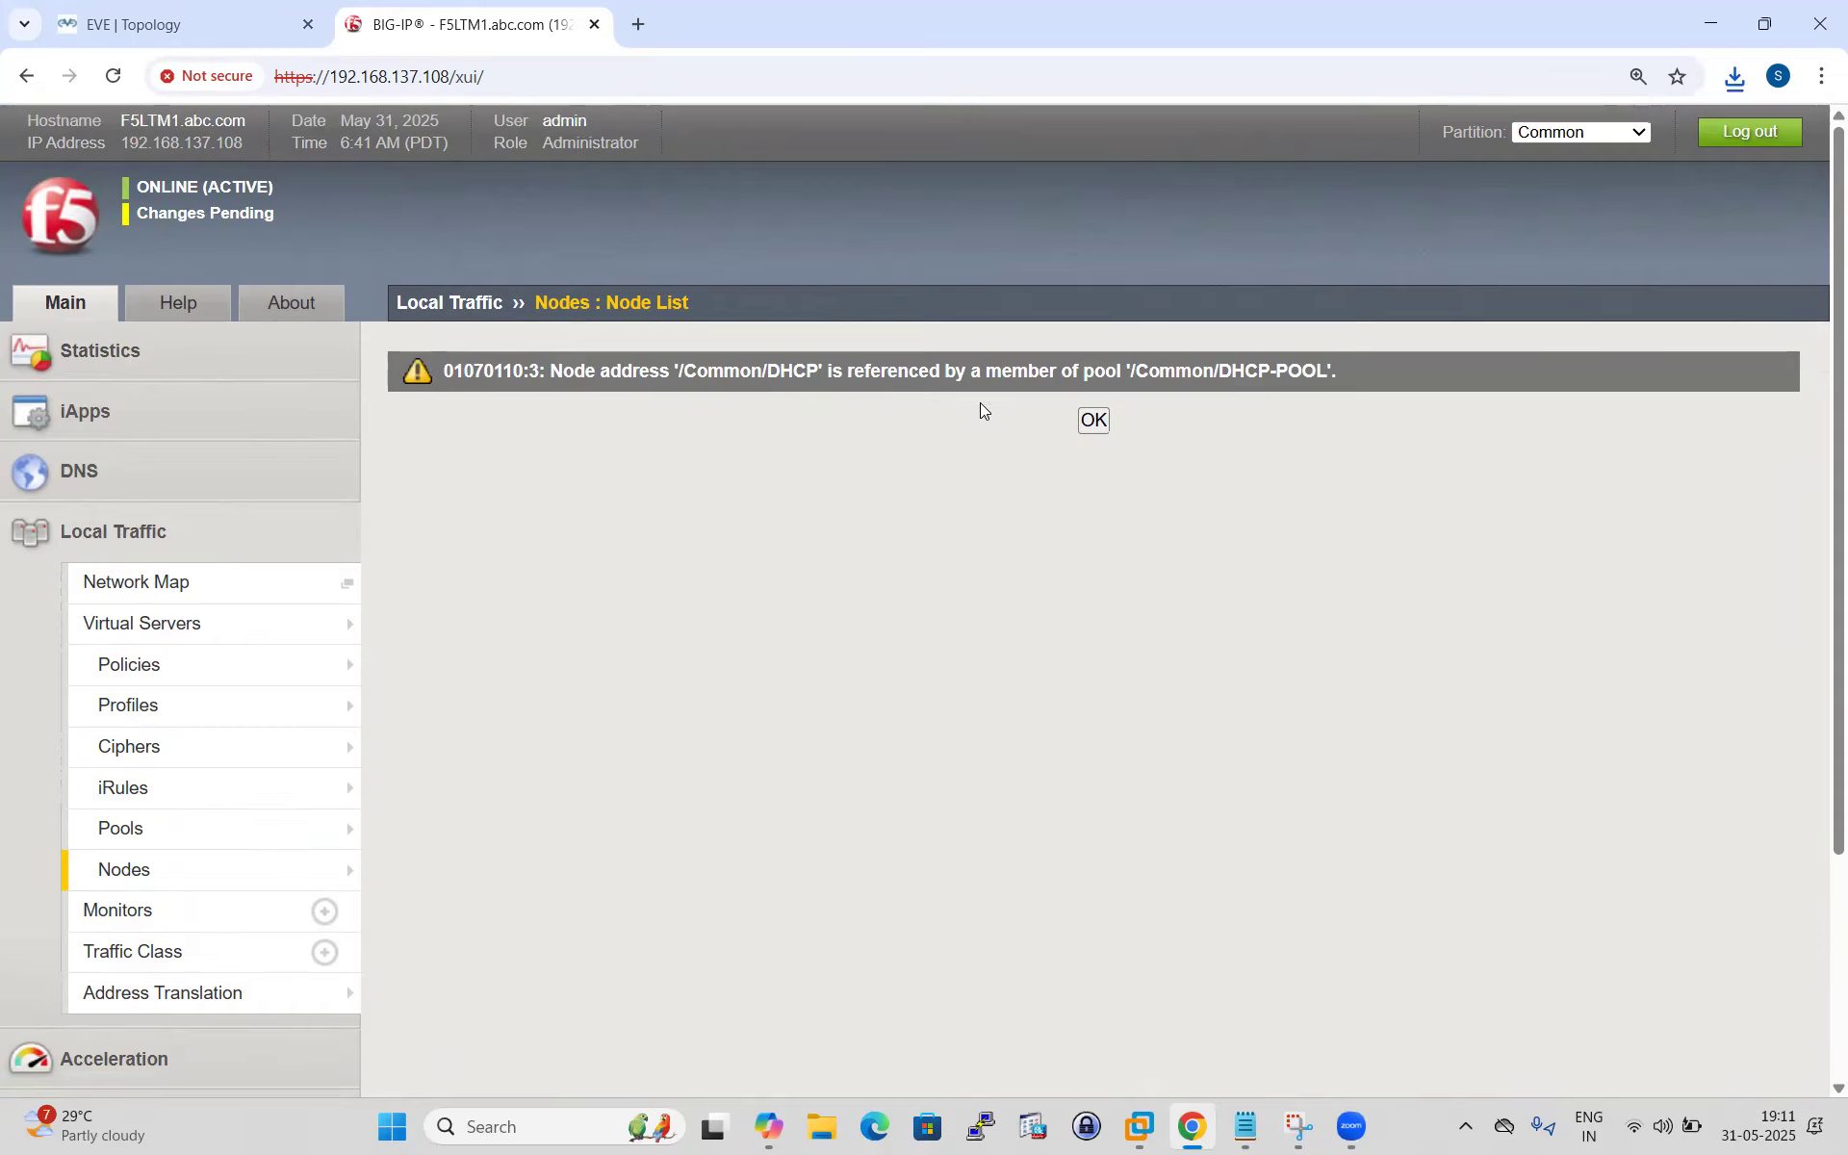
{"action": "left_click", "coordinate": [1097, 423]}
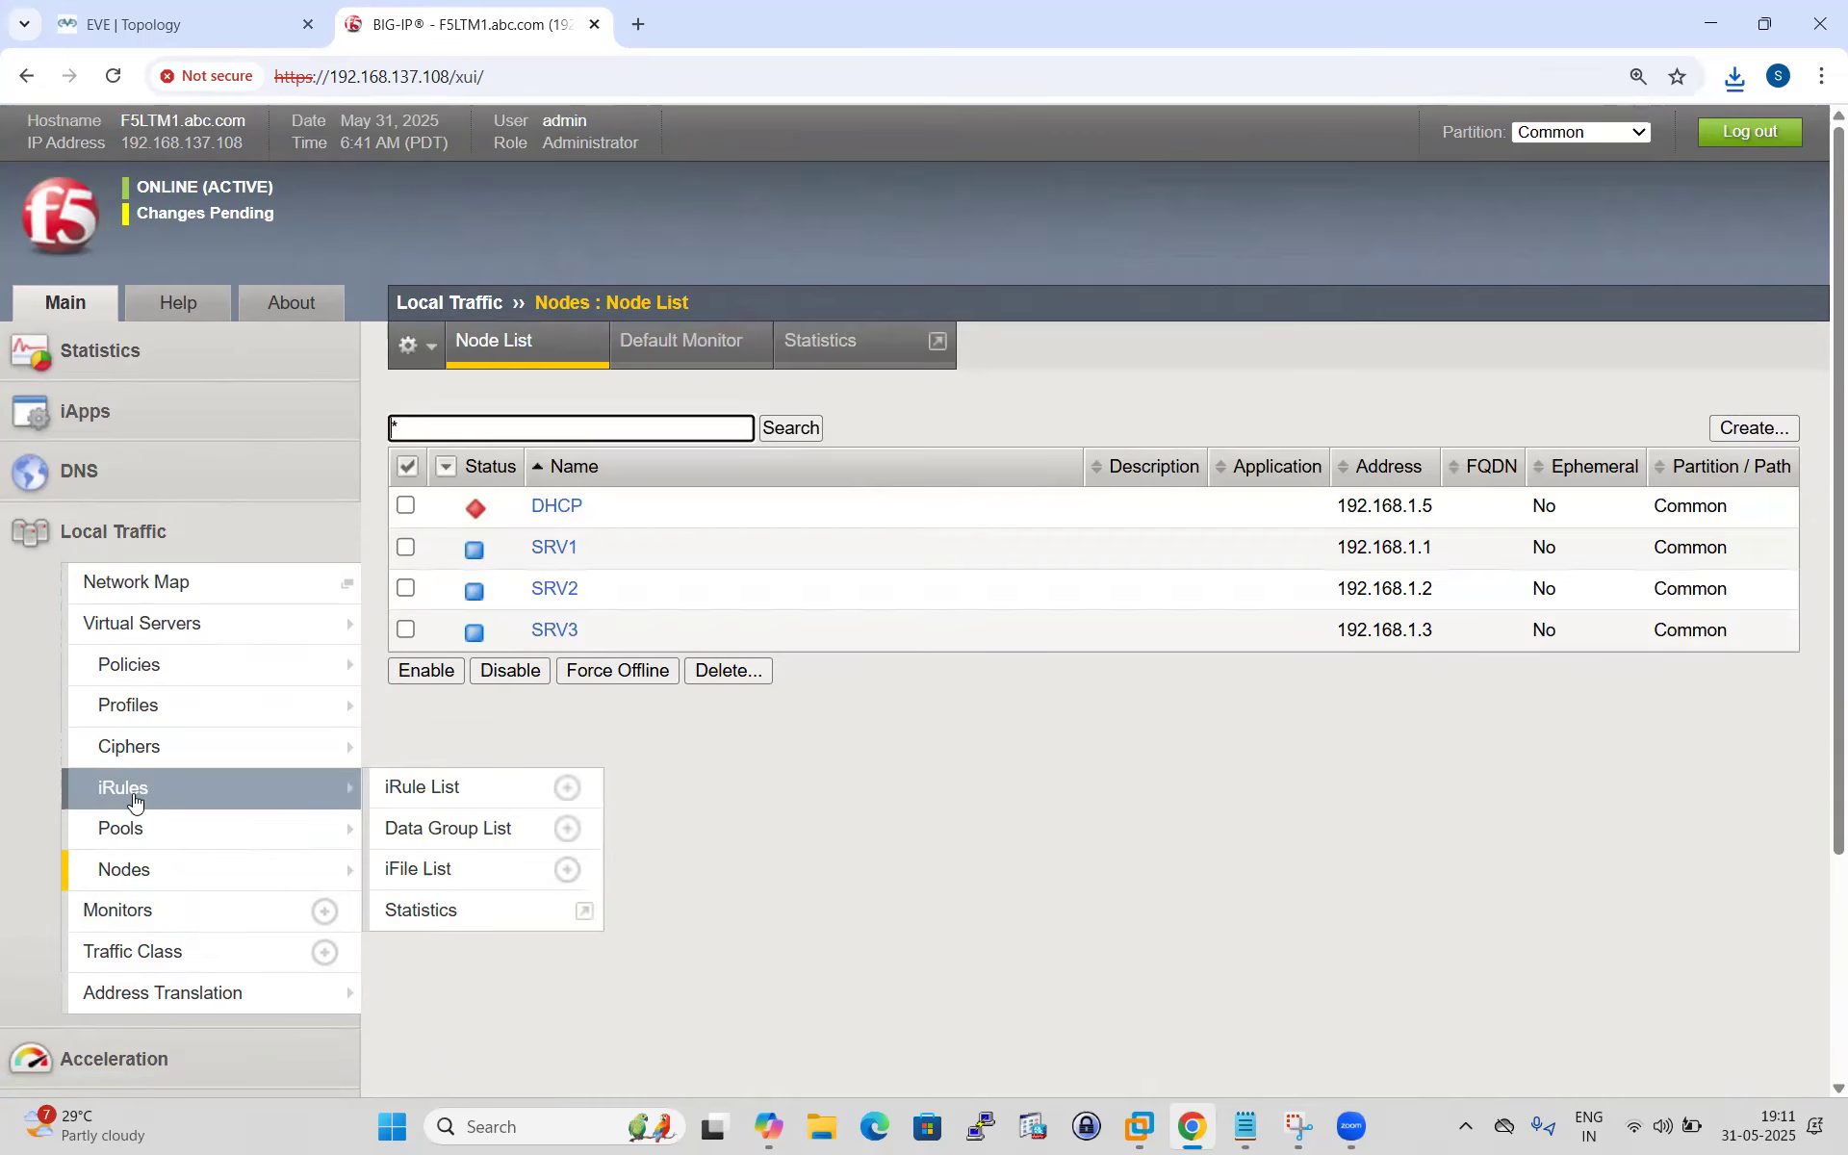
Delete the DHCP-POOL pool.
{"action": "left_click", "coordinate": [240, 828]}
{"action": "left_click", "coordinate": [405, 506]}
{"action": "left_click", "coordinate": [431, 630]}
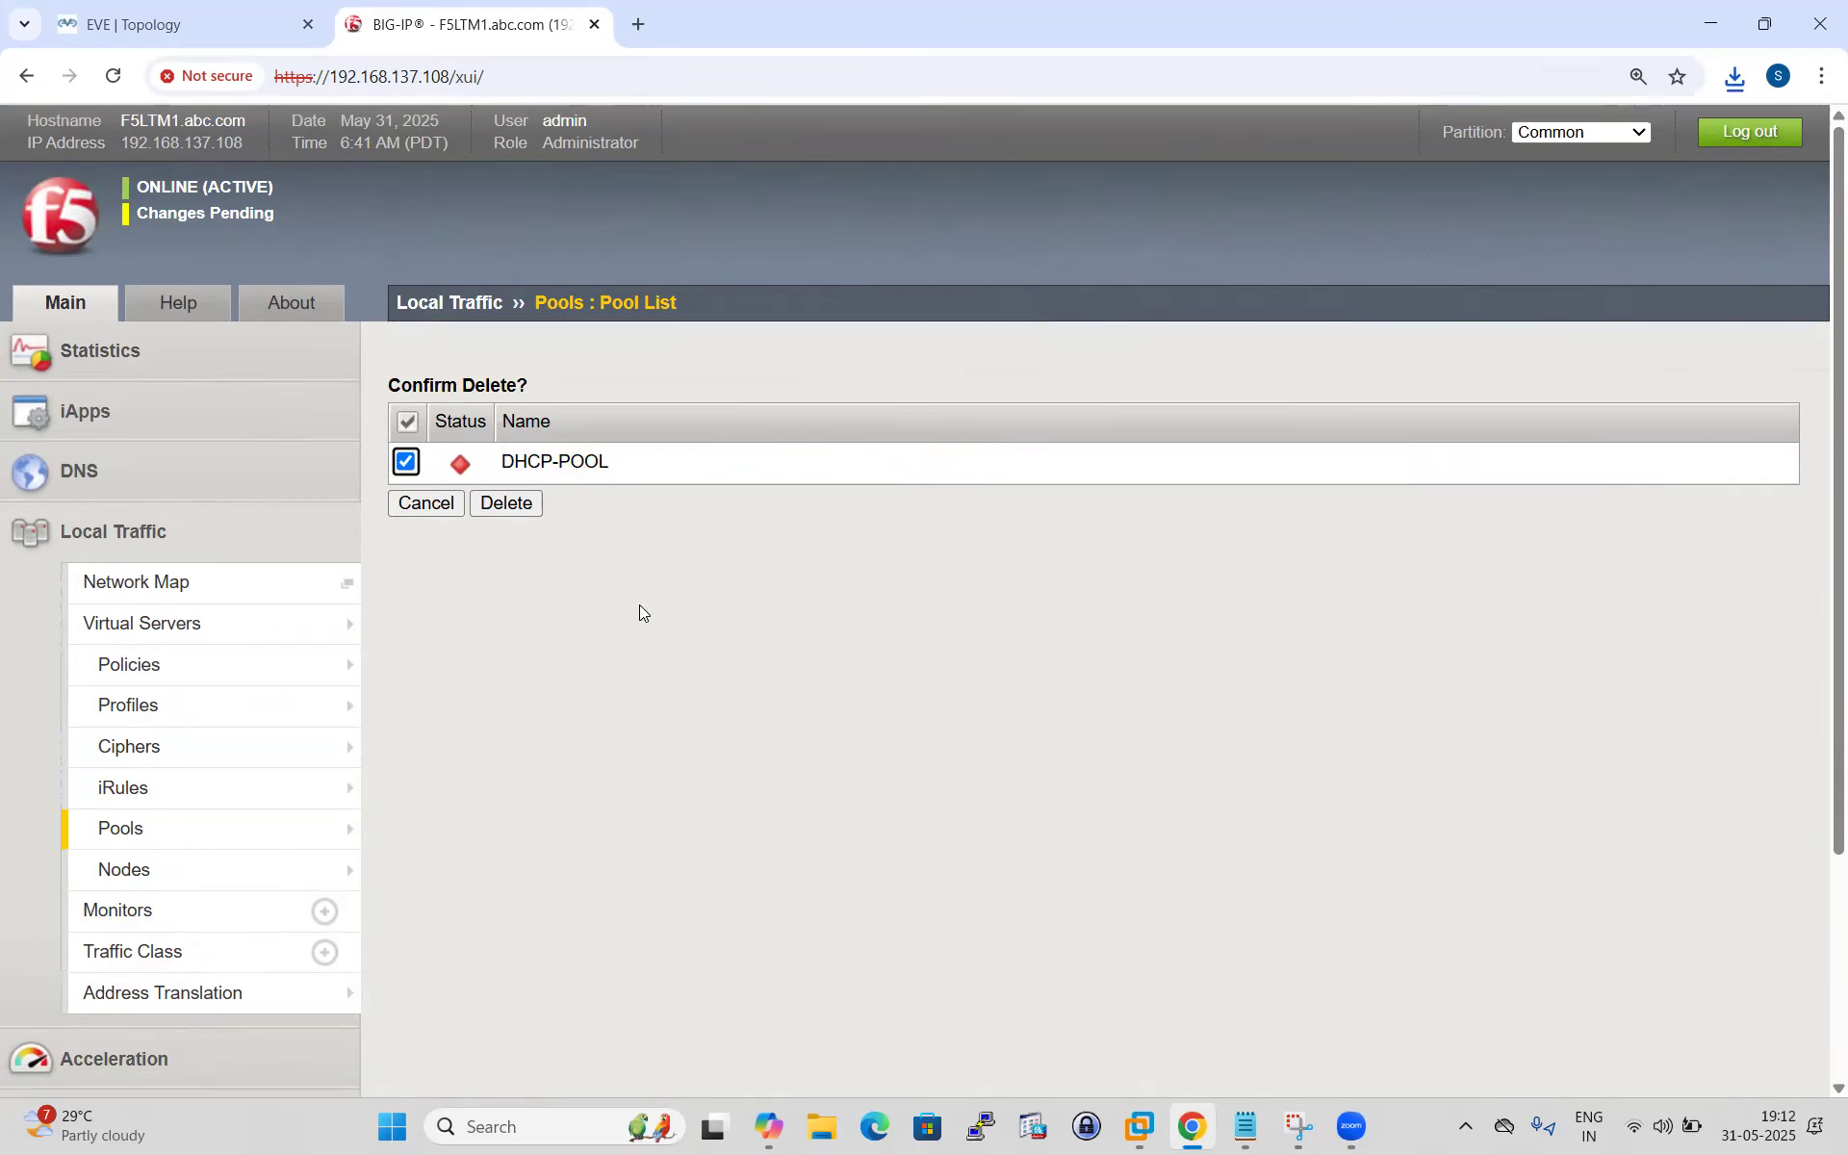
{"action": "left_click", "coordinate": [507, 504]}
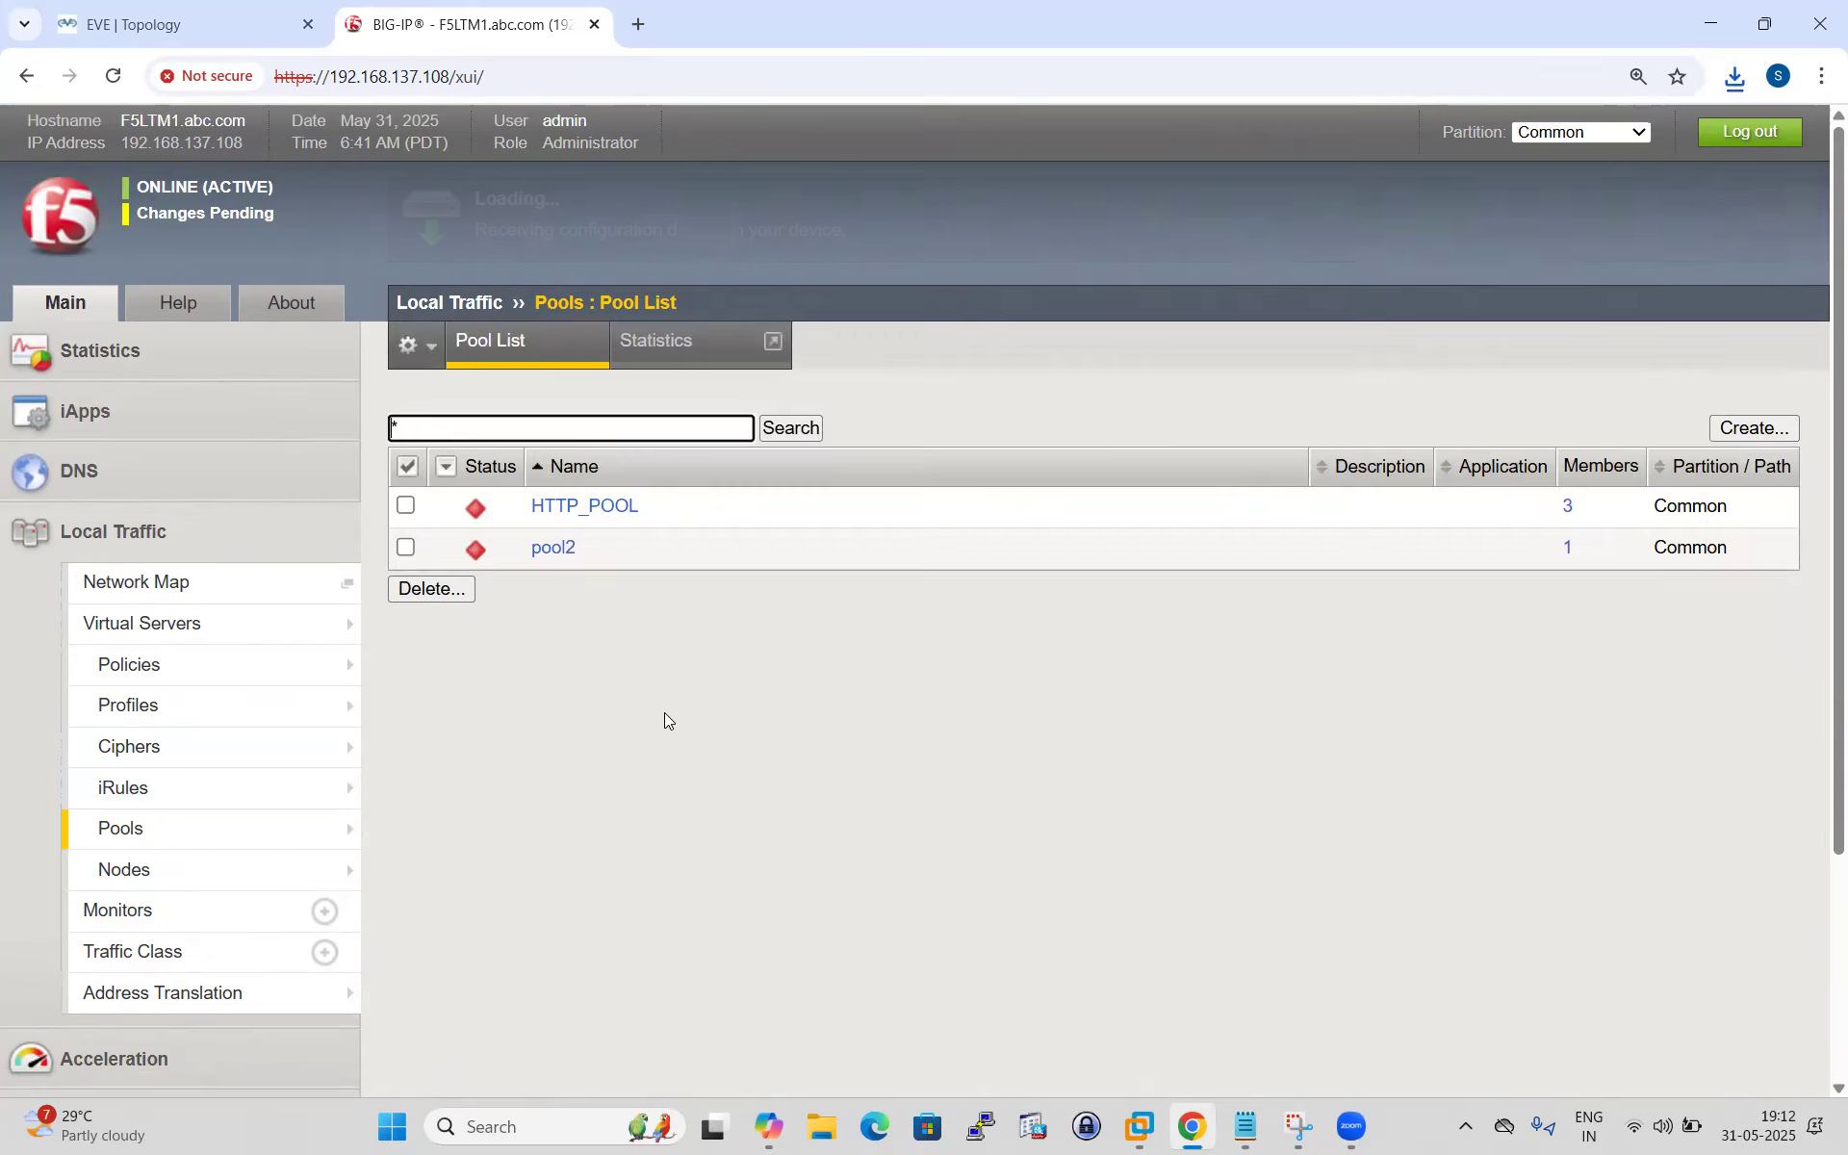
Delete the DHCP node (192.168.1.5), leaving SRV1, SRV2 and SRV3.
{"action": "left_click", "coordinate": [154, 870]}
{"action": "left_click", "coordinate": [405, 504]}
{"action": "left_click", "coordinate": [729, 671]}
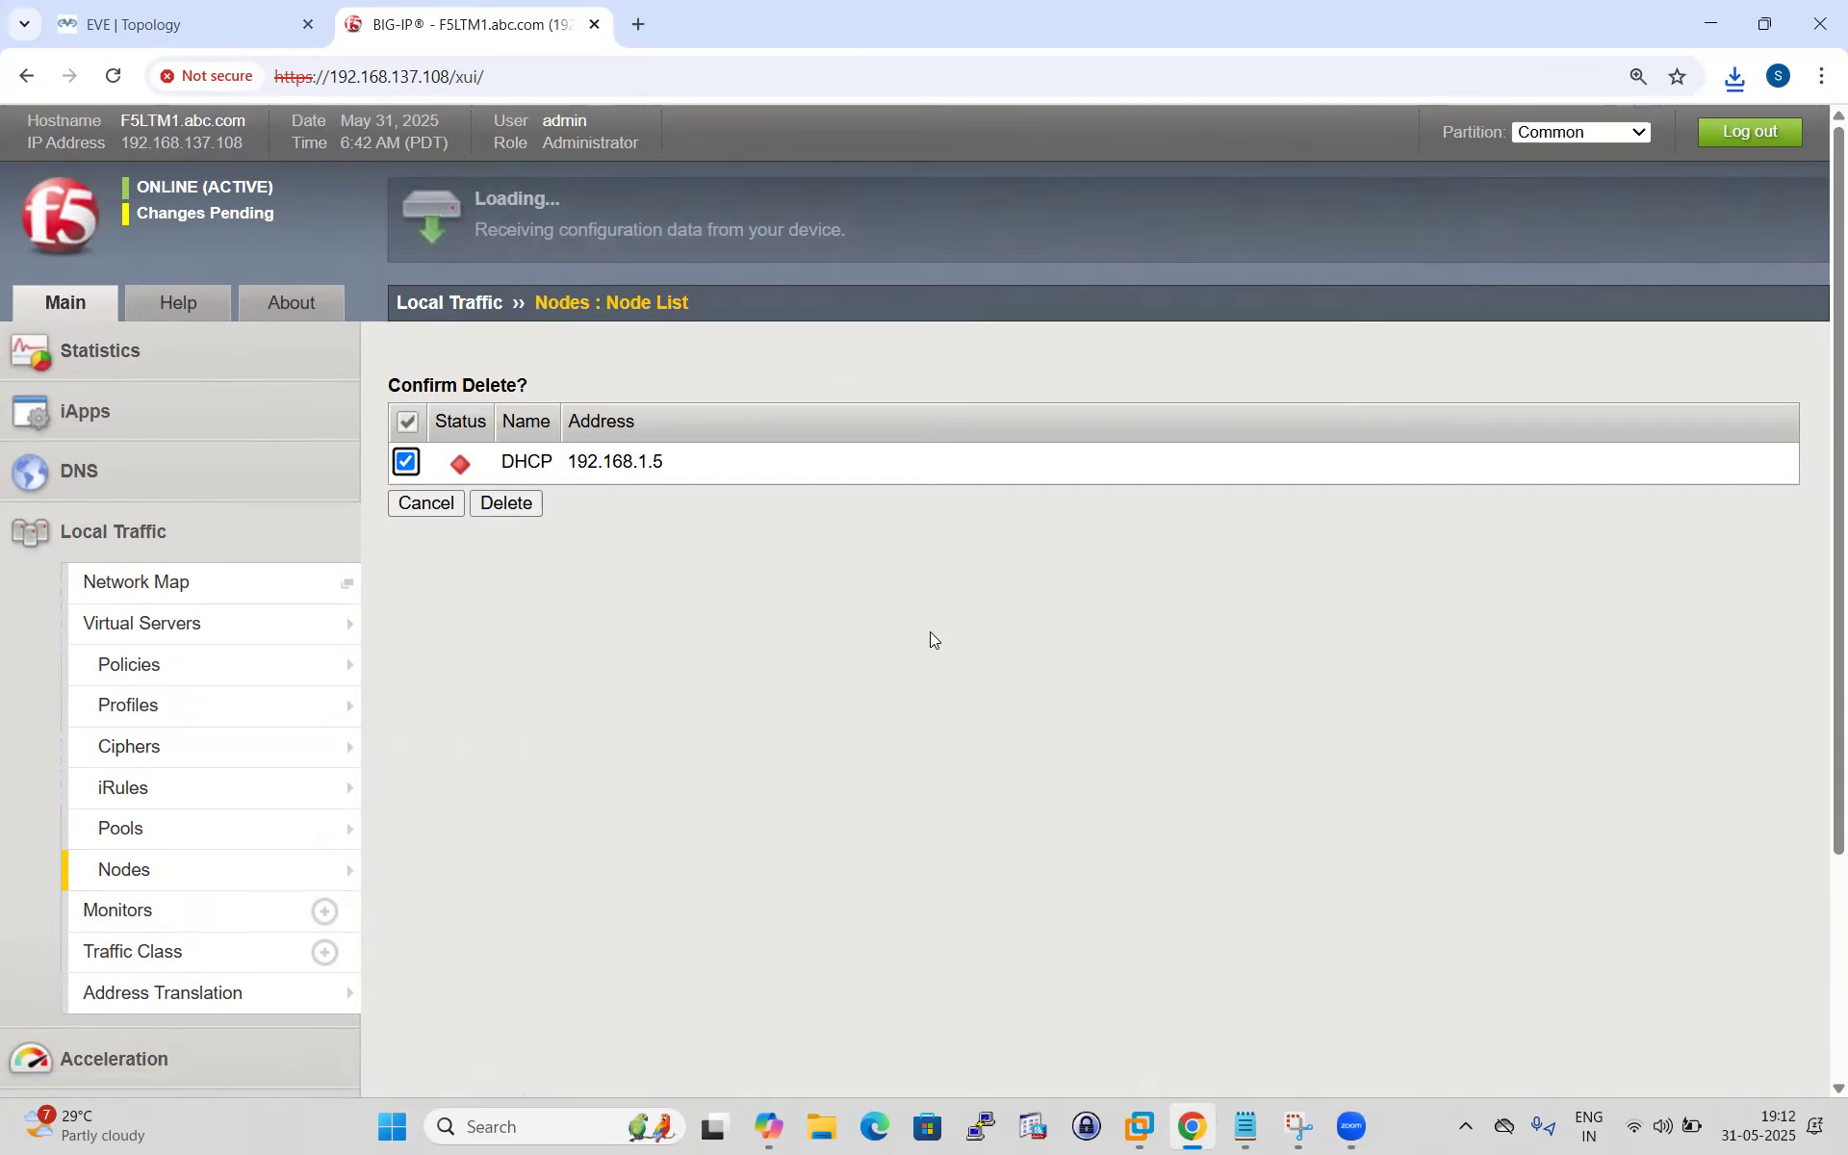
{"action": "left_click", "coordinate": [511, 506]}
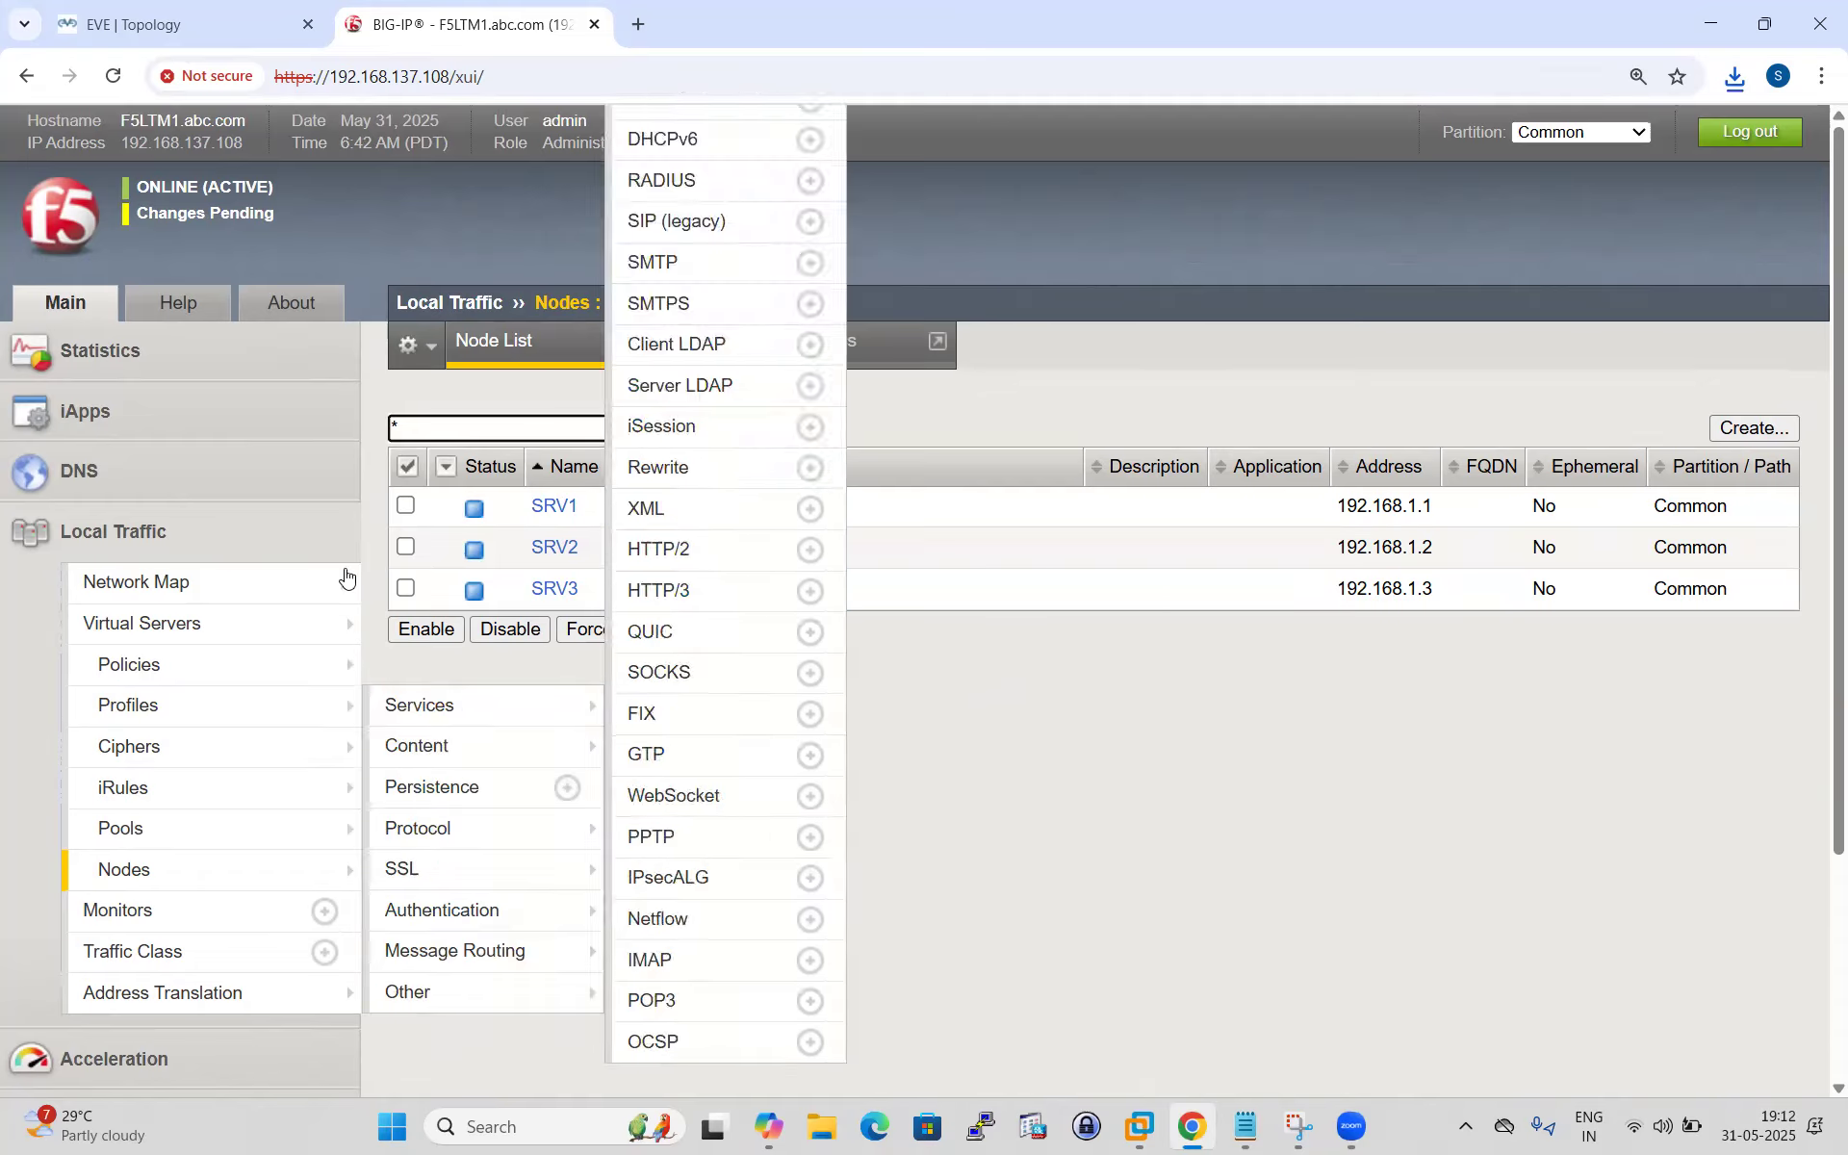
Reopen Local Traffic > Virtual Servers and check that only FWIP_VS and HTTPS_VS remain.
{"action": "left_click", "coordinate": [189, 625]}
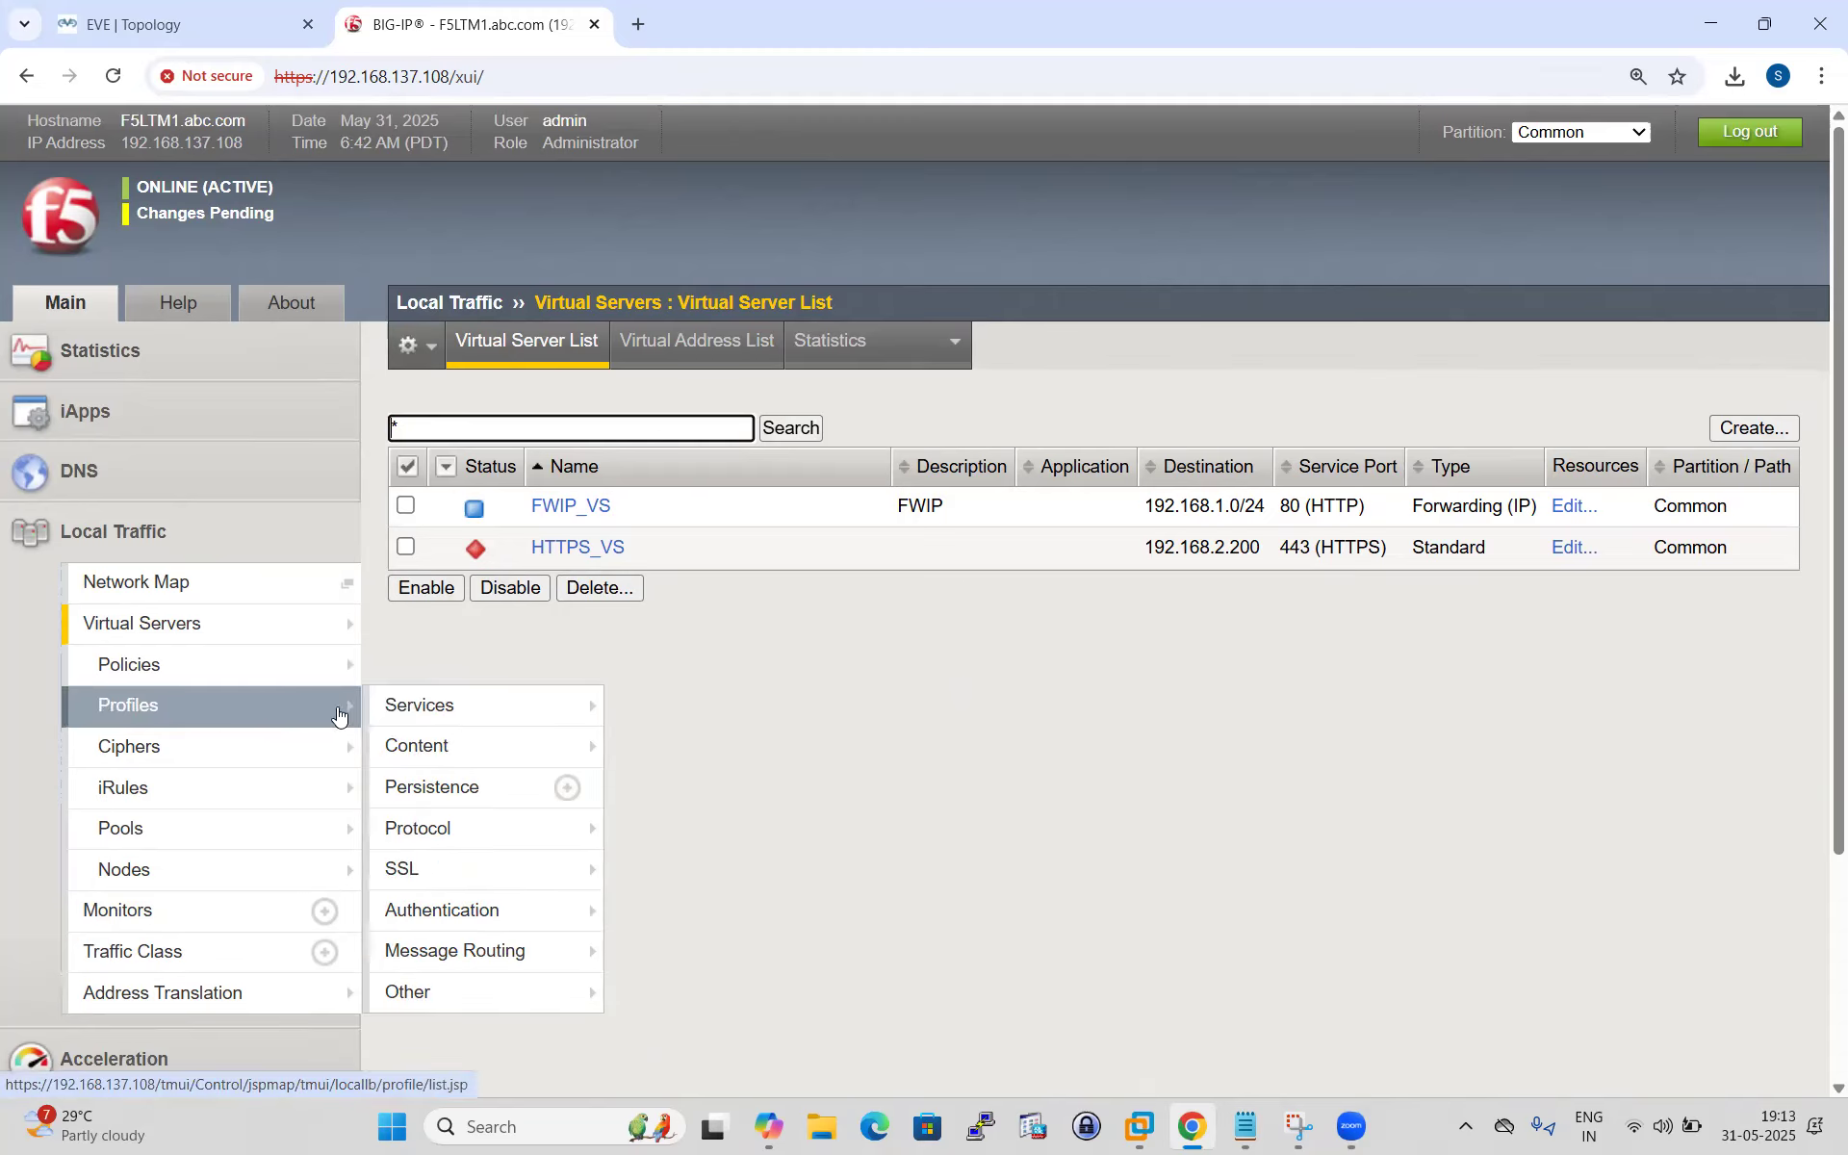
{"action": "scroll", "coordinate": [268, 726], "scroll_direction": "down", "scroll_amount": 2}
{"action": "scroll", "coordinate": [268, 726], "scroll_direction": "down", "scroll_amount": 2}
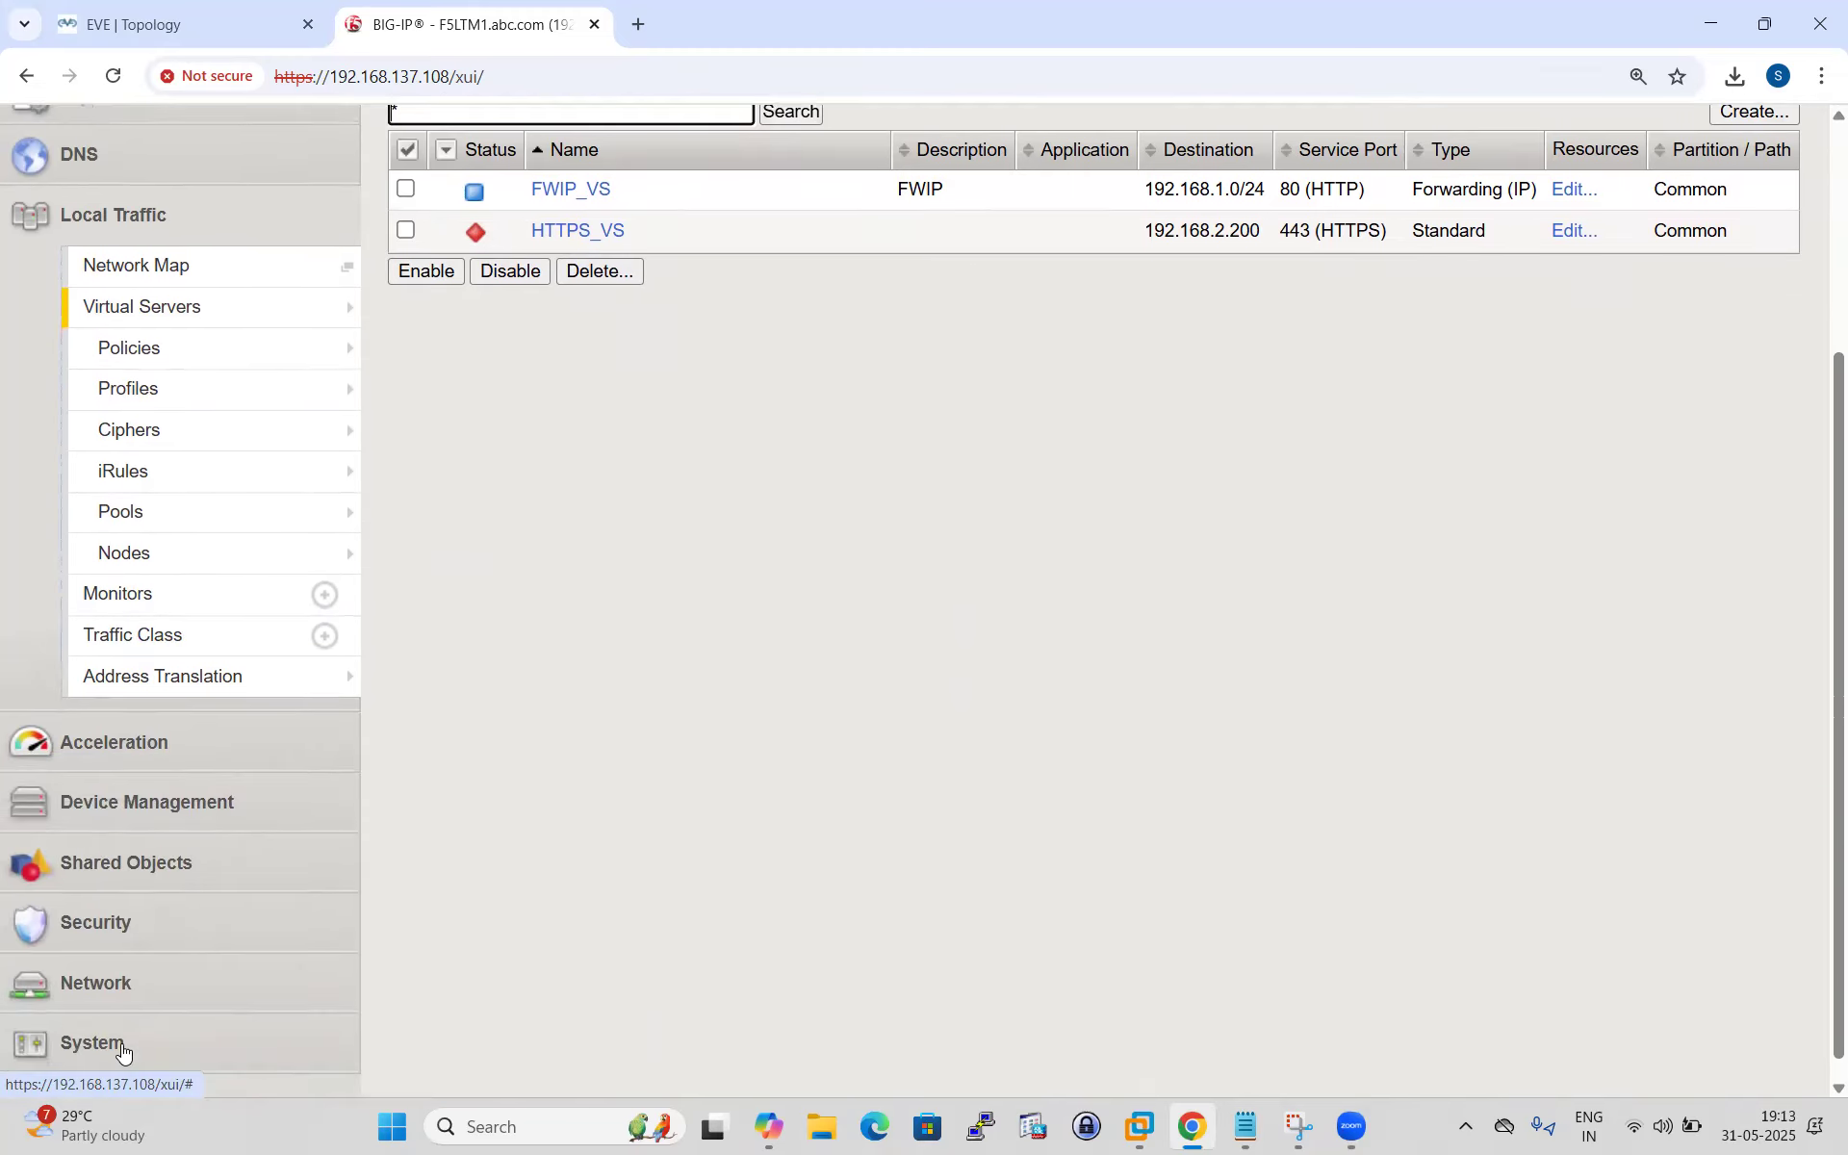
Start a restore from the Beforre-Upgrade.ucs archive under System > Archives.
{"action": "left_click", "coordinate": [124, 1048]}
{"action": "scroll", "coordinate": [202, 922], "scroll_direction": "down", "scroll_amount": 2}
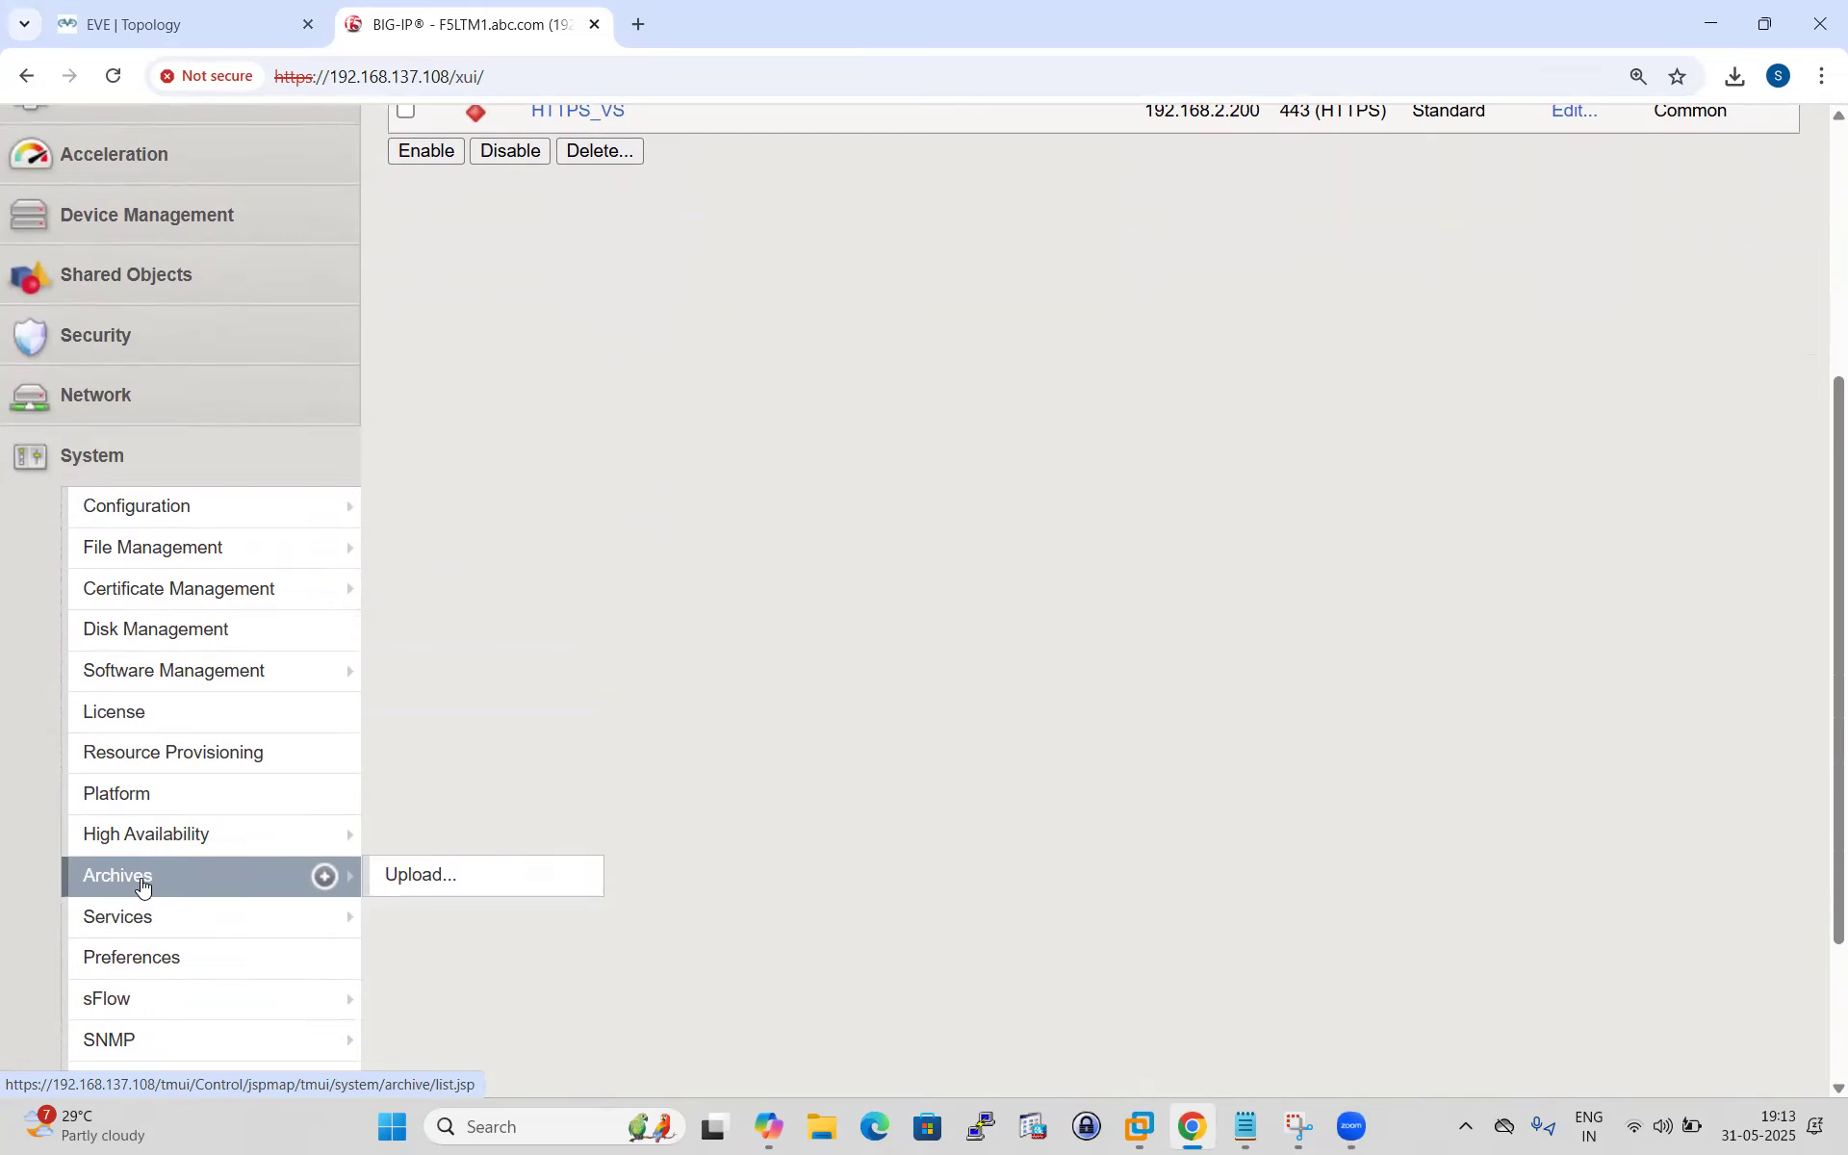
{"action": "left_click", "coordinate": [149, 879]}
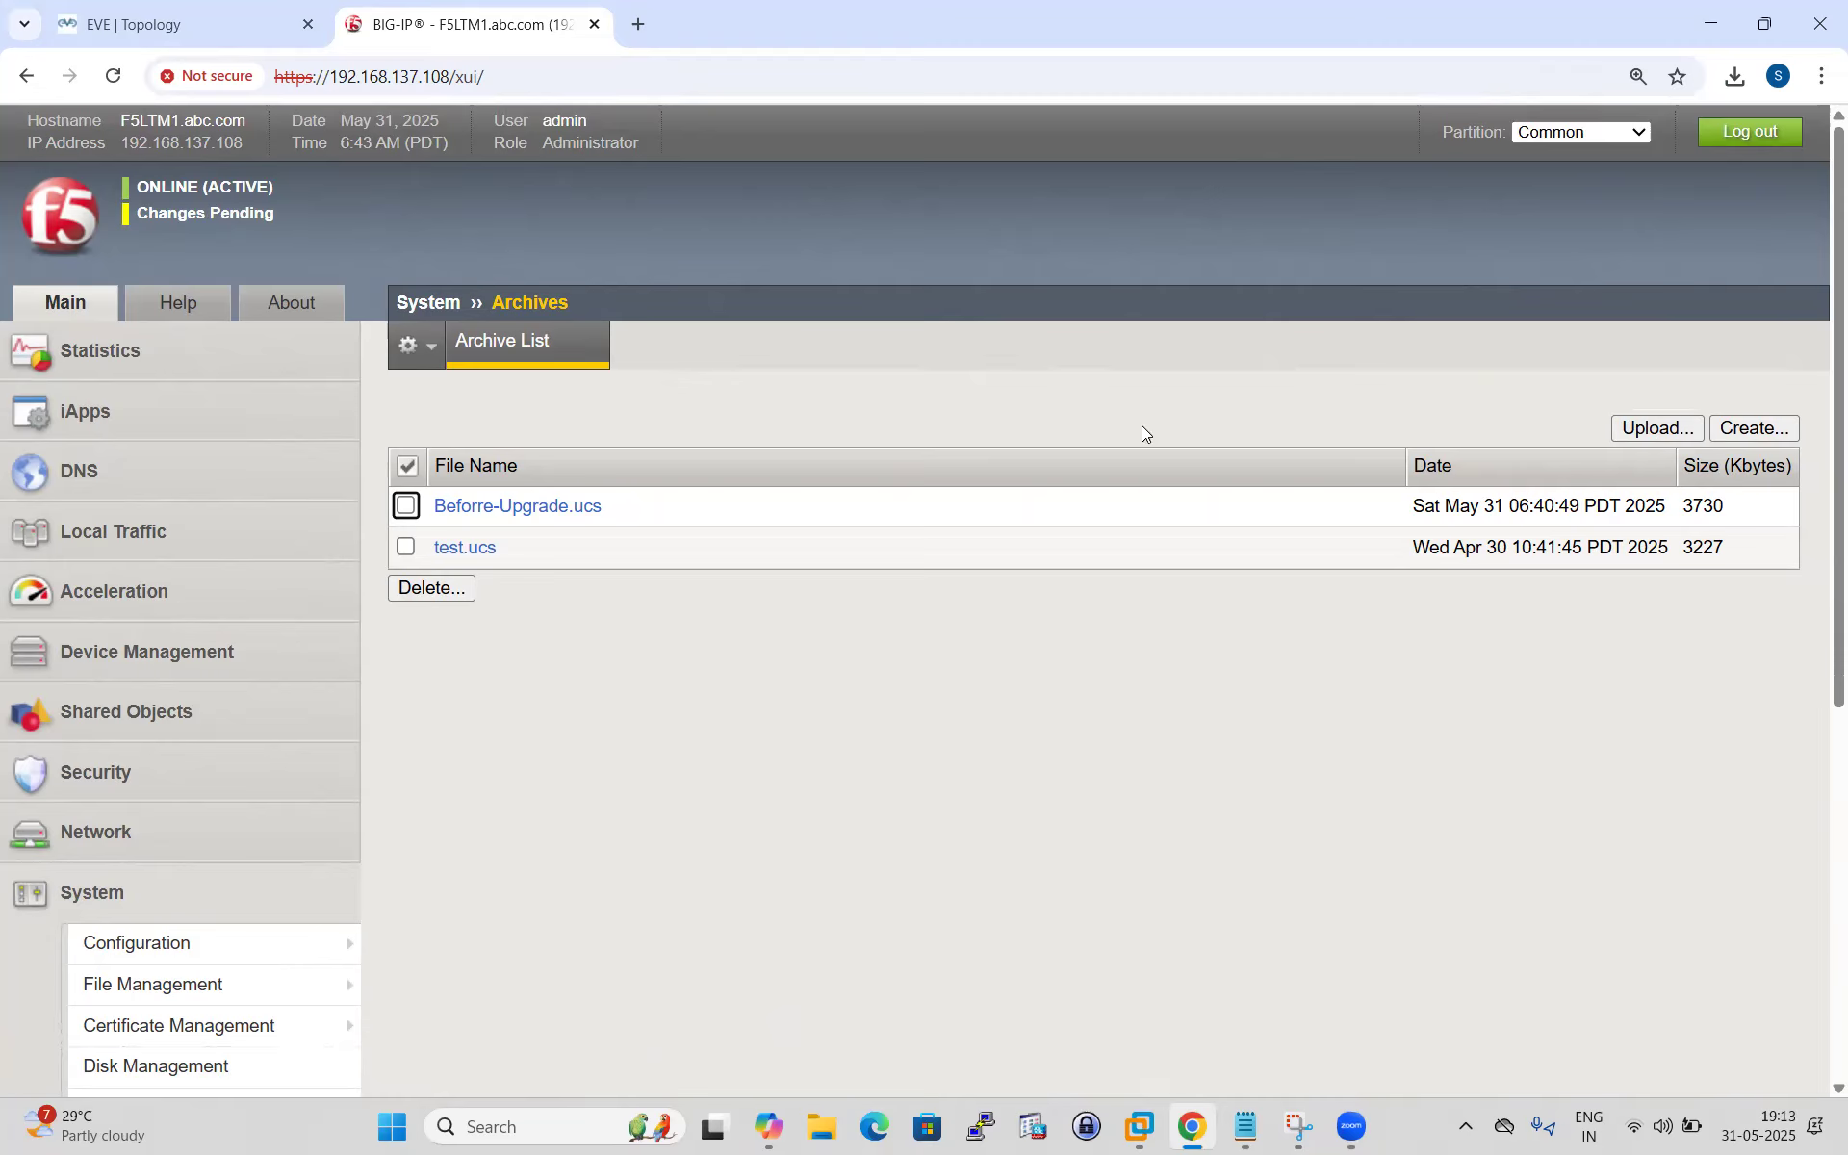
{"action": "left_click", "coordinate": [540, 510]}
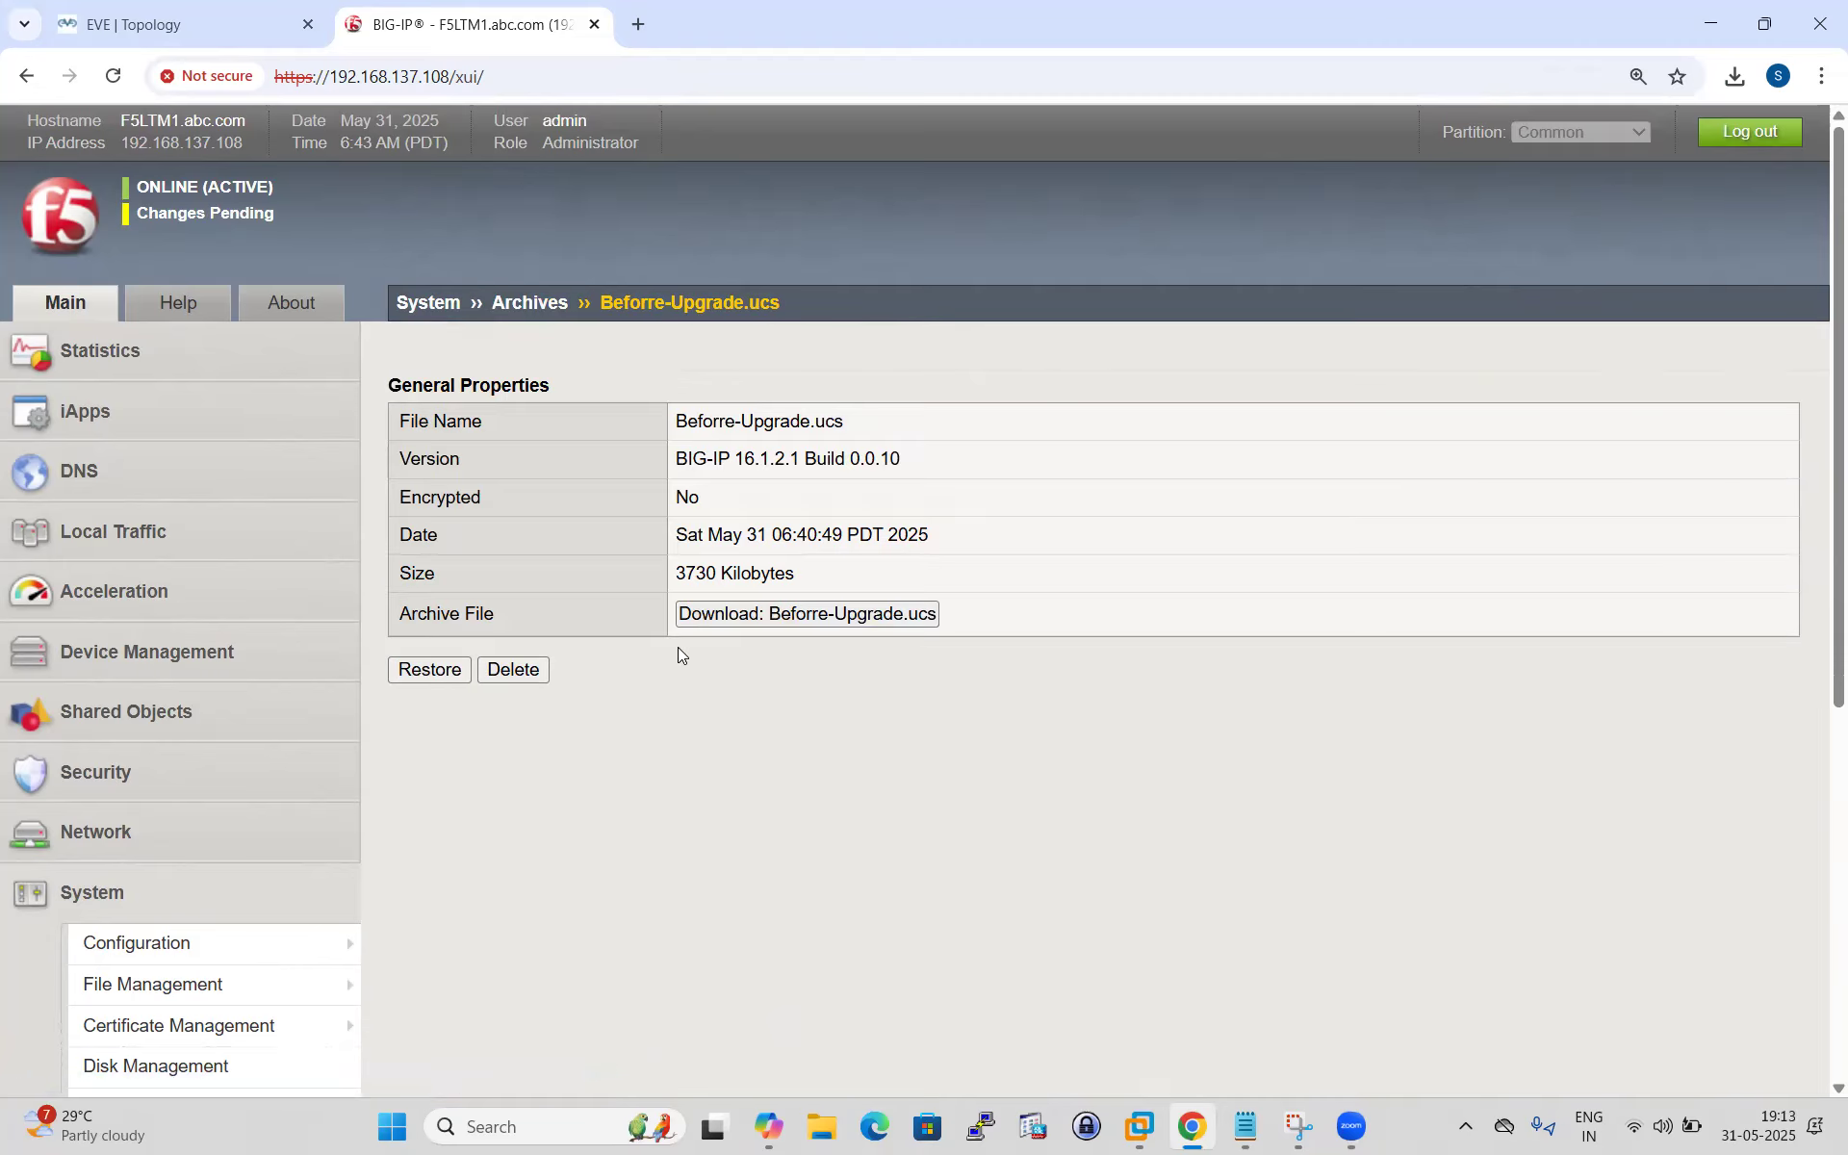
{"action": "left_click", "coordinate": [419, 669]}
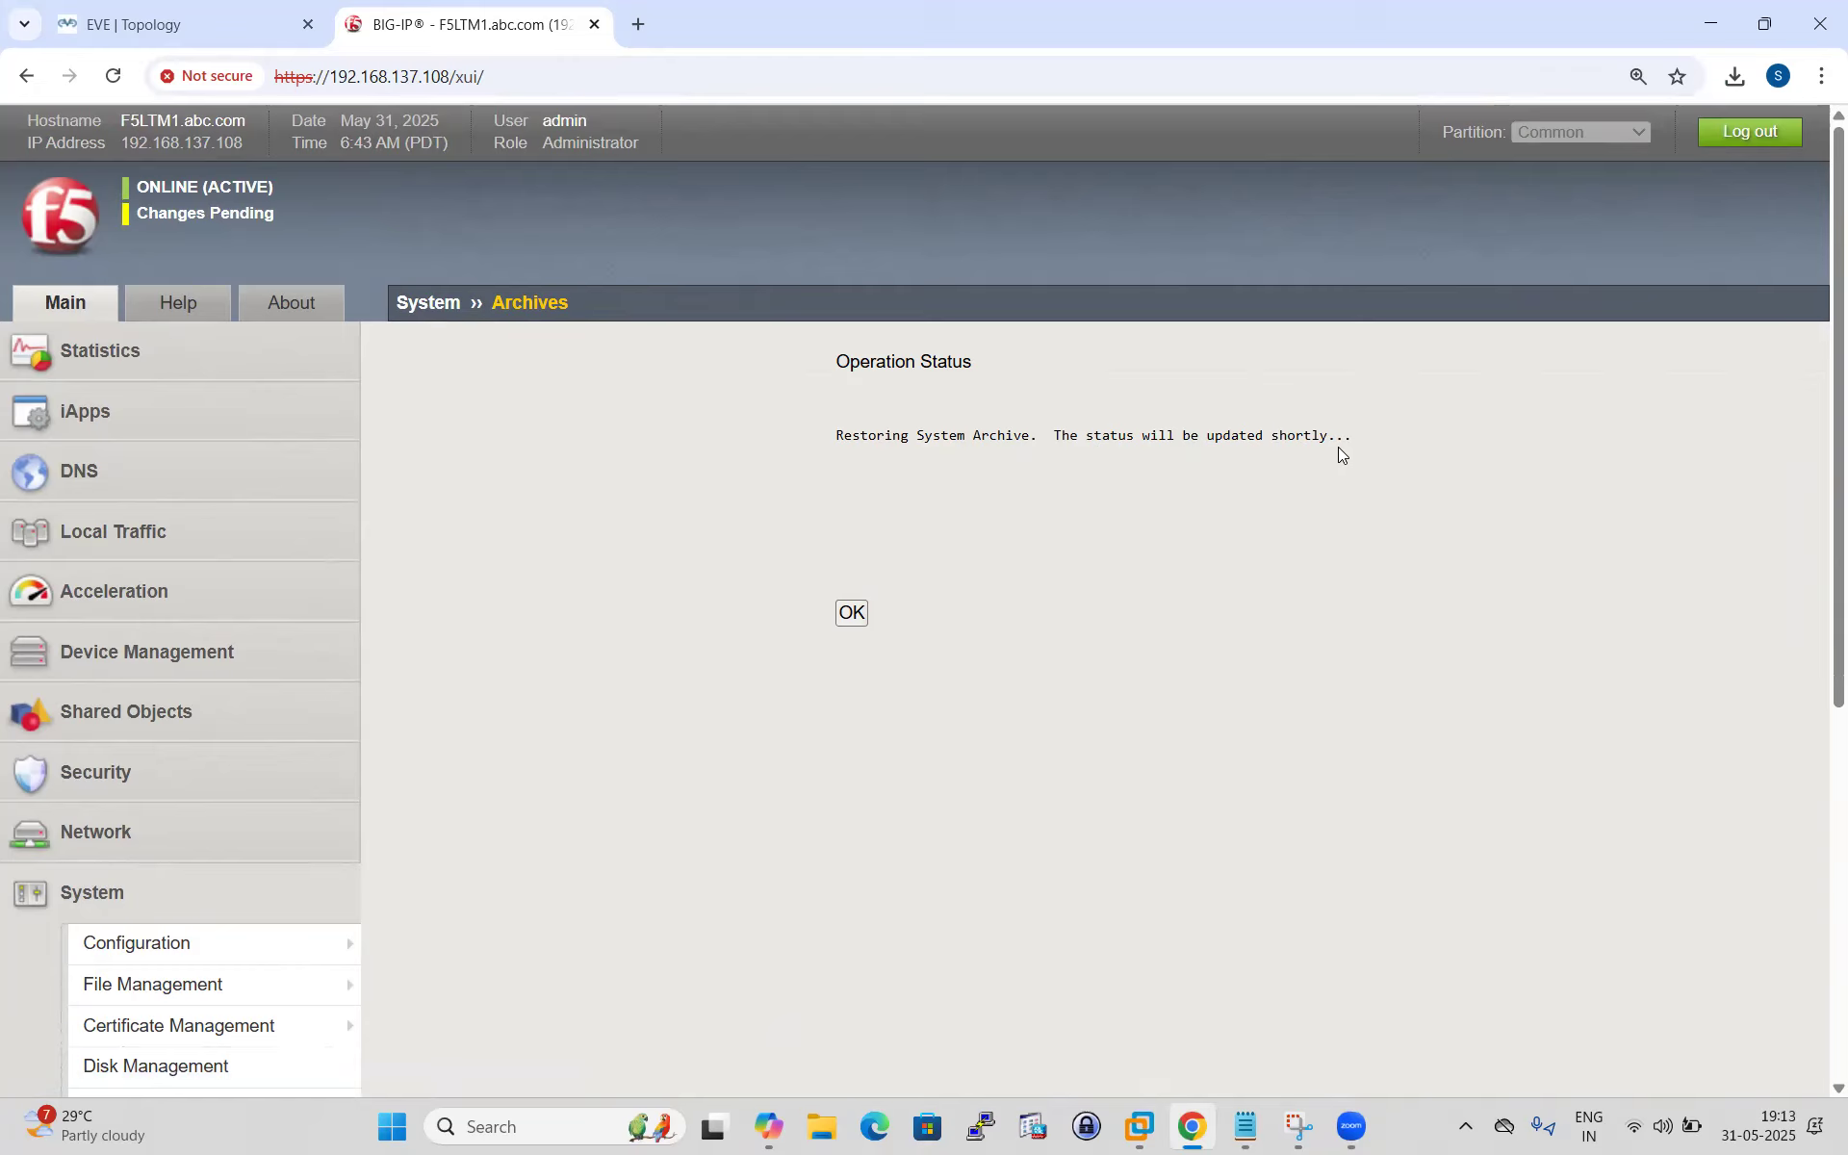
Acknowledge the restore status and continue once the device reconnects with DHCP_VS and HTTP_VS back.
{"action": "left_click", "coordinate": [856, 612]}
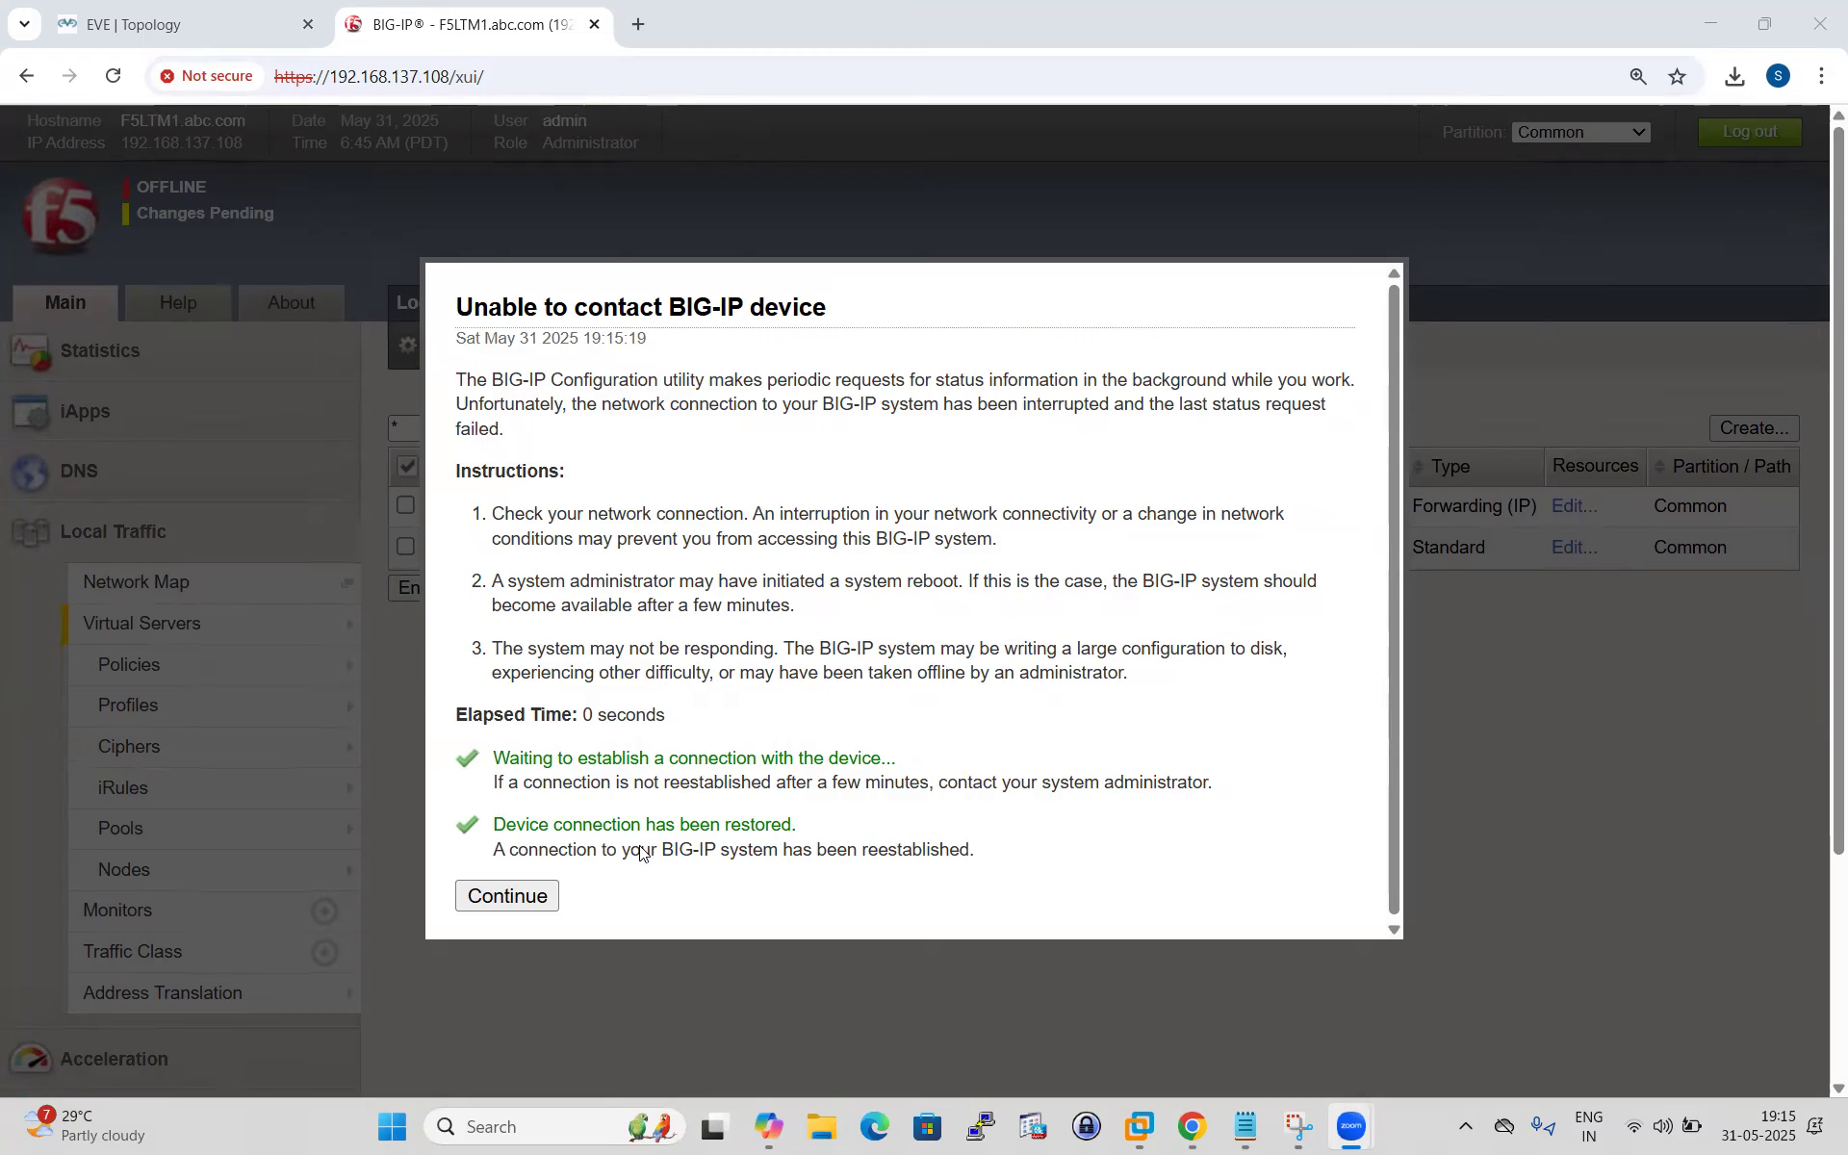
{"action": "left_click", "coordinate": [507, 896]}
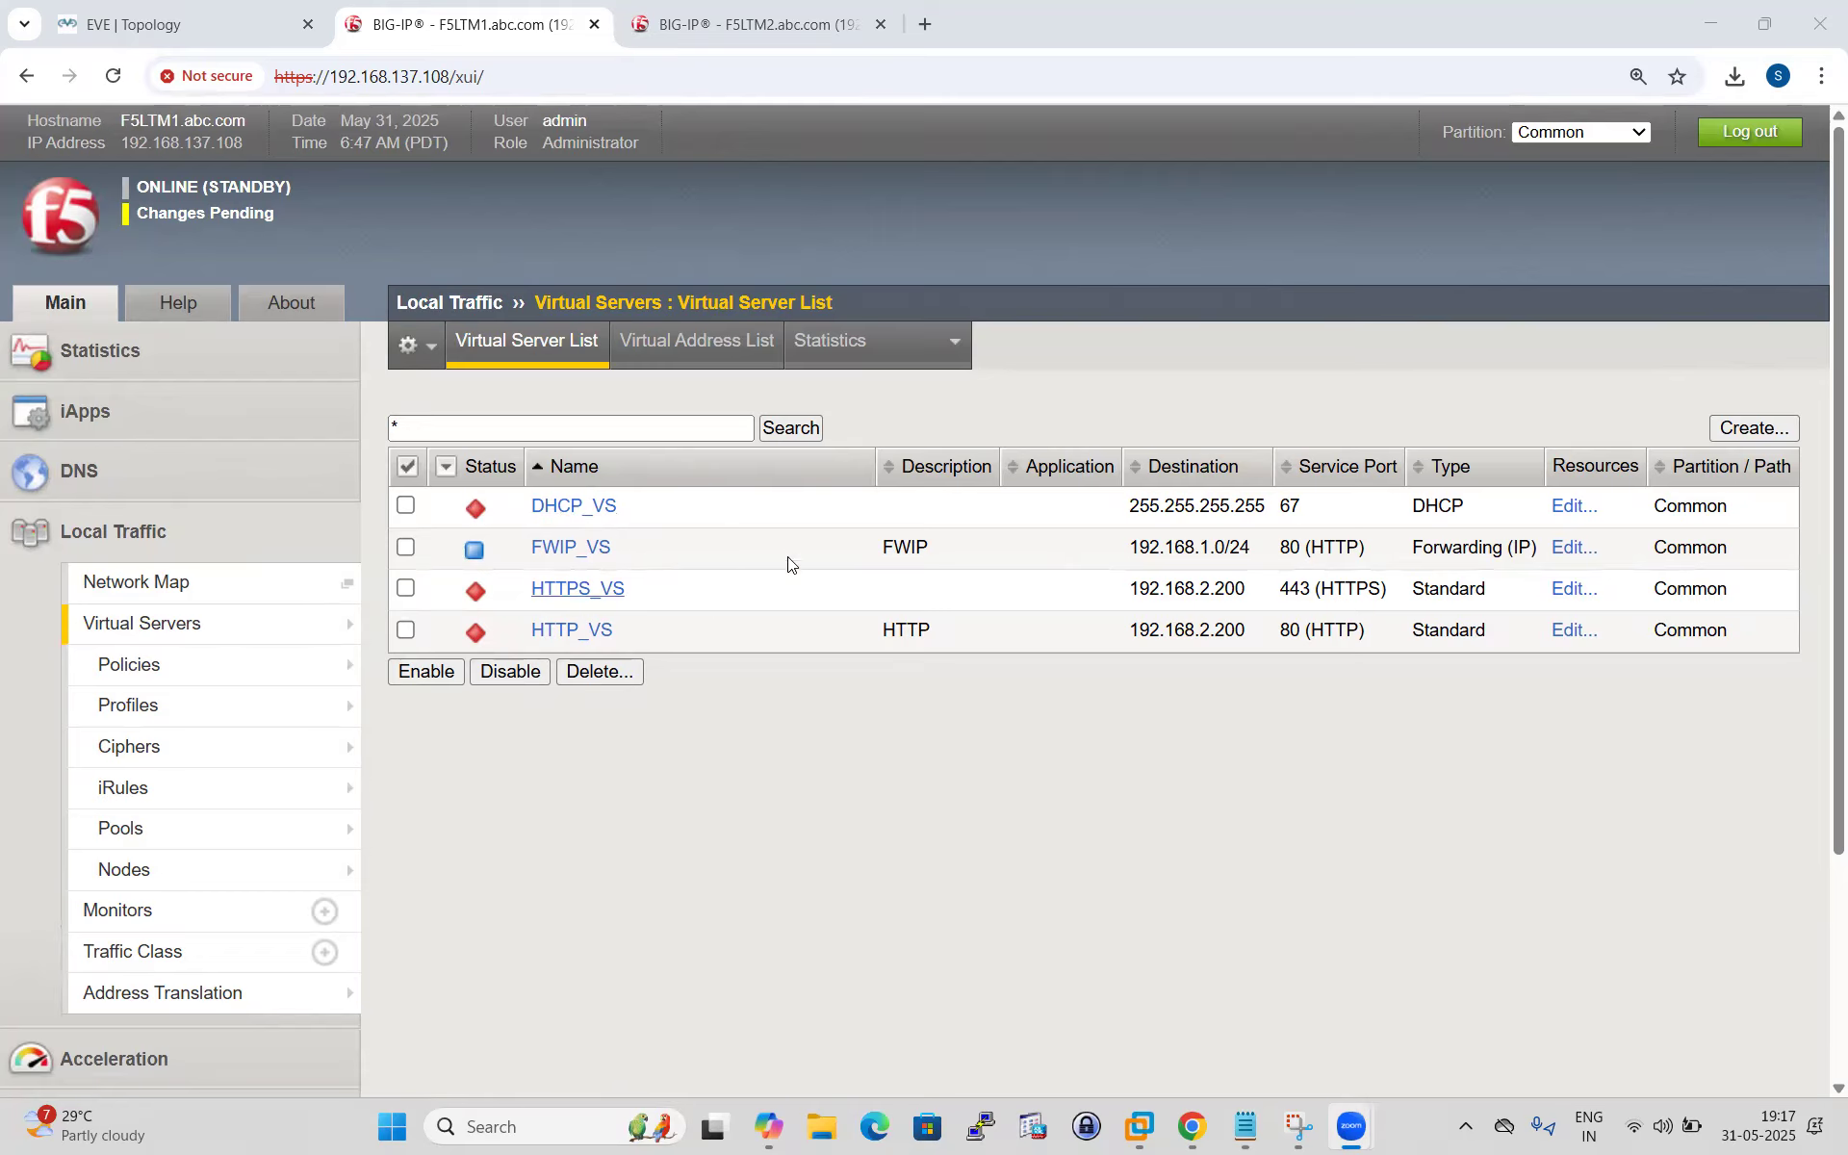
Confirm DHCP-POOL and the DHCP node are restored, then open F5LTM1's Changes Pending sync overview.
{"action": "left_click", "coordinate": [150, 829]}
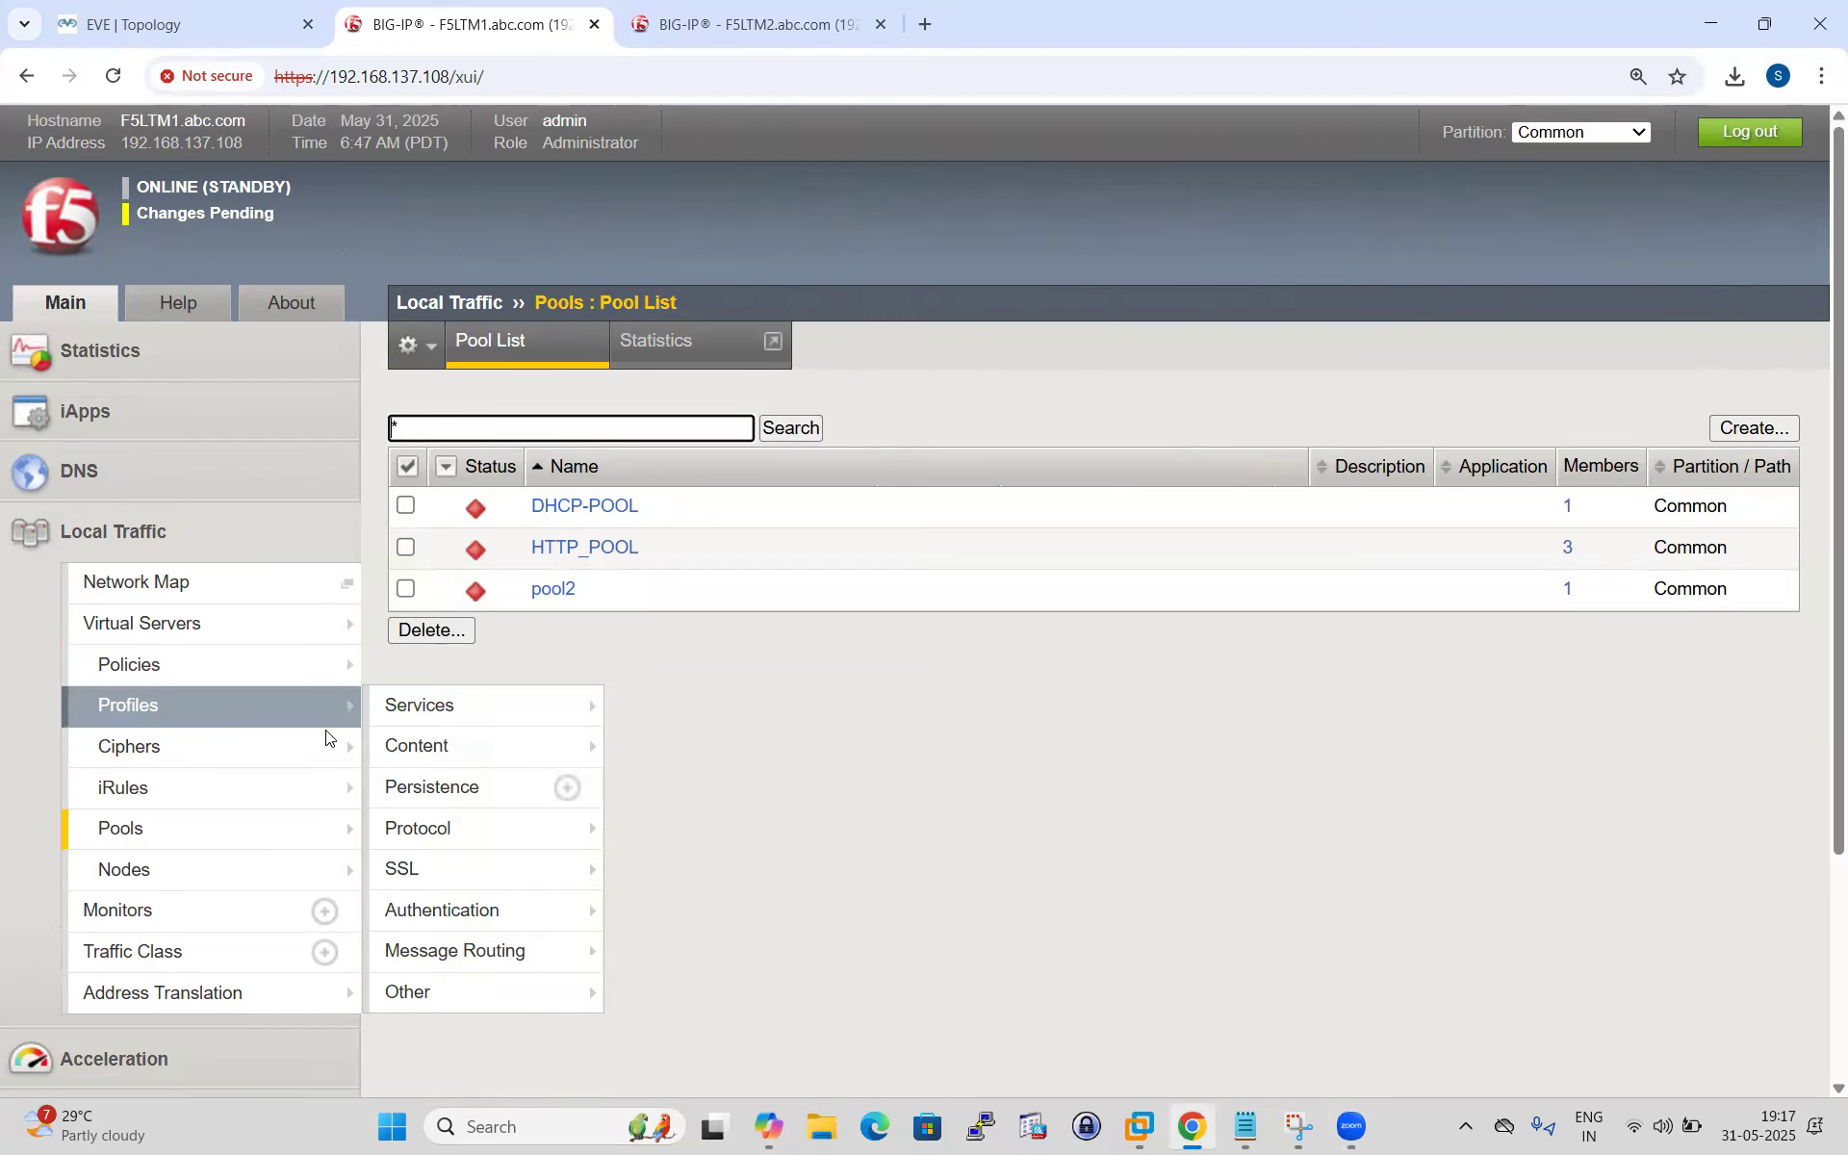
{"action": "left_click", "coordinate": [149, 873]}
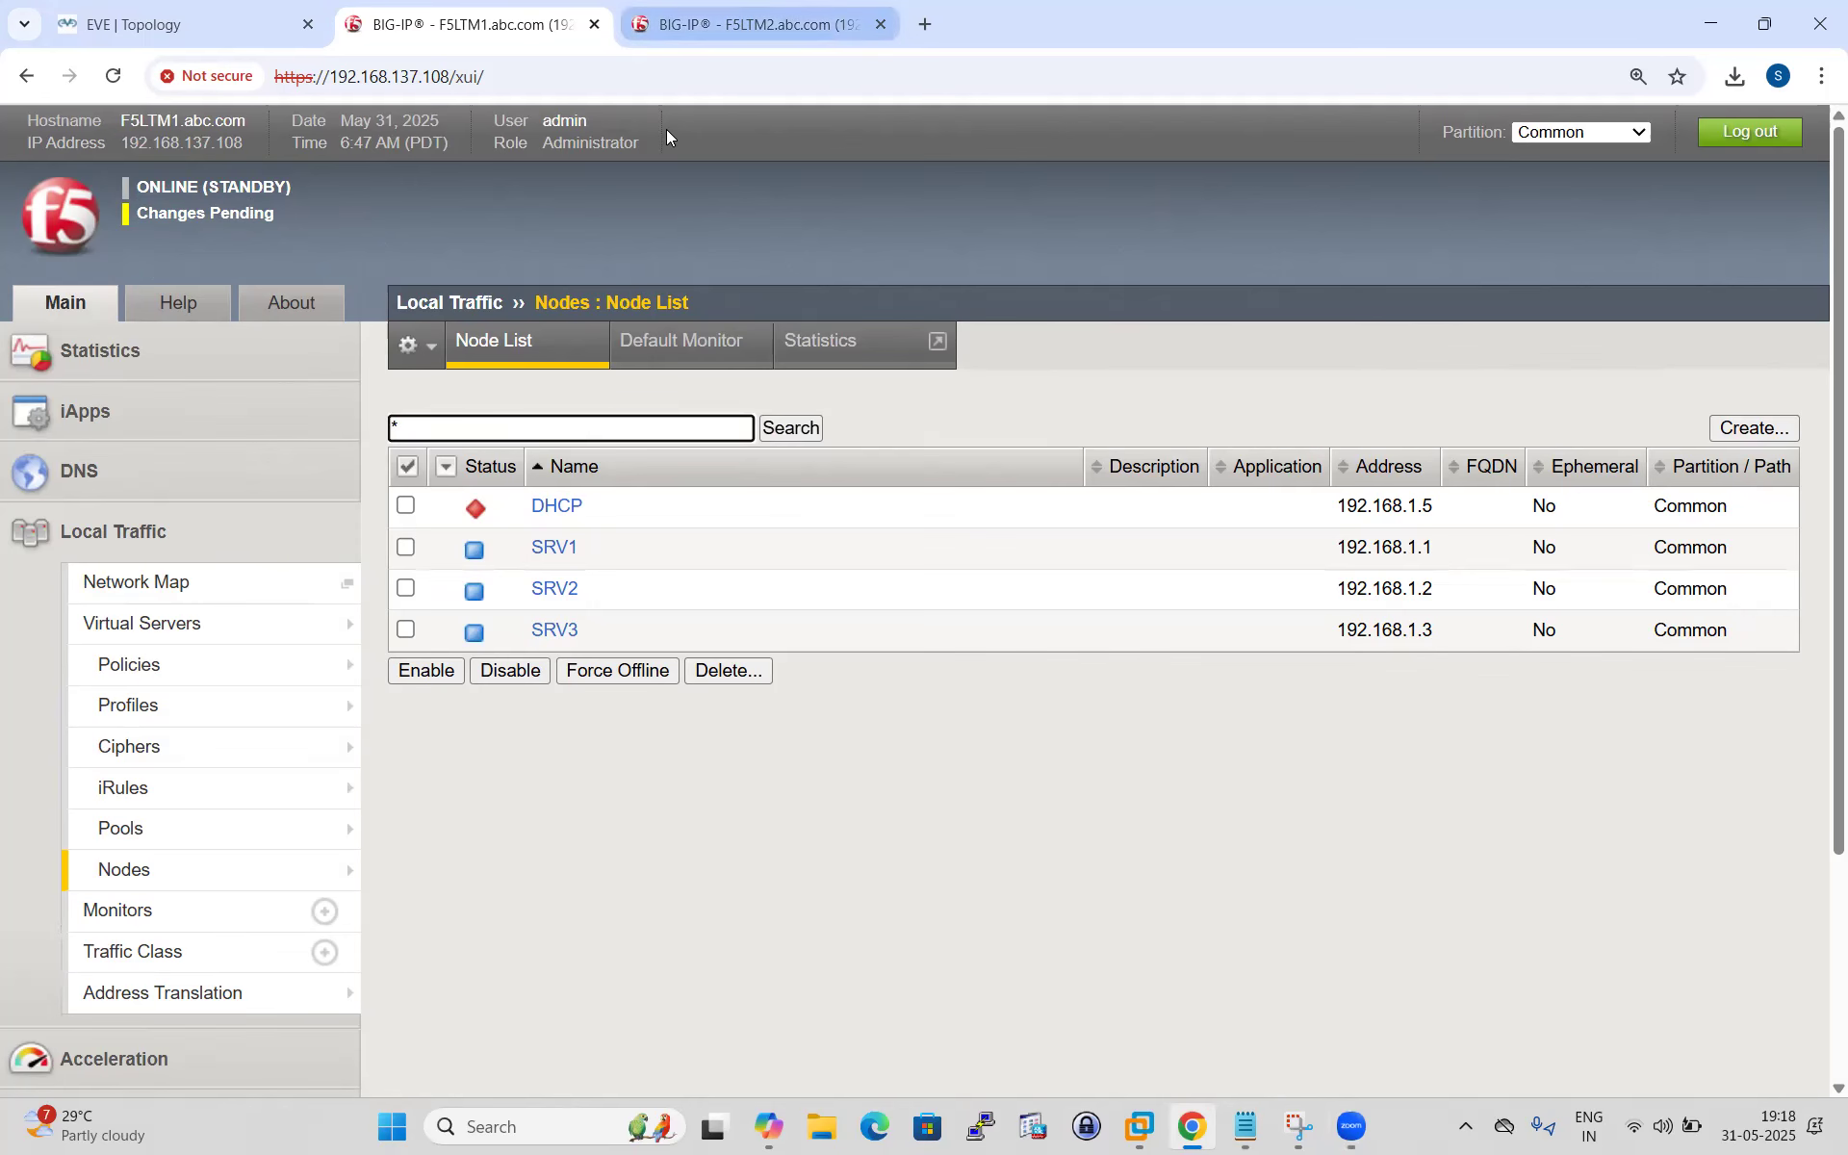
{"action": "left_click", "coordinate": [712, 24]}
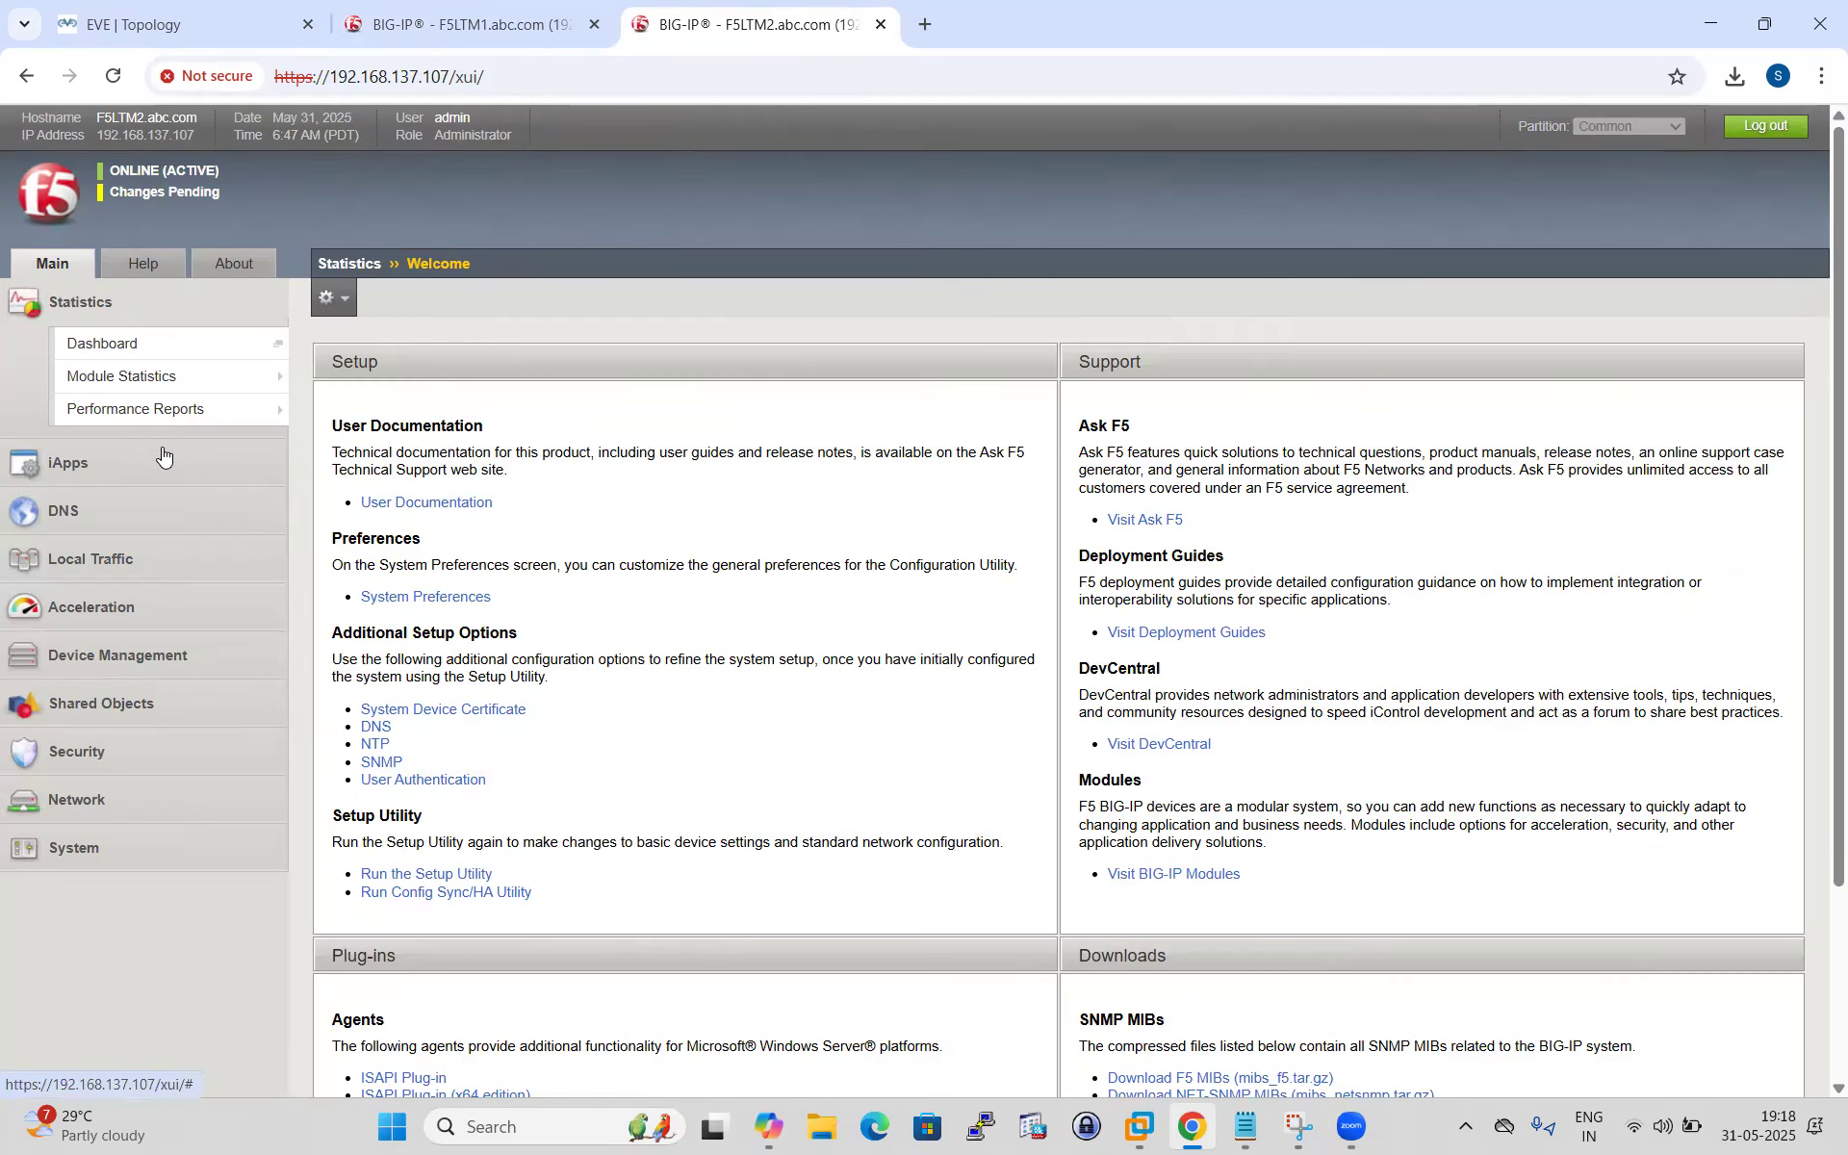
{"action": "key", "text": "ctrl+shift+Tab"}
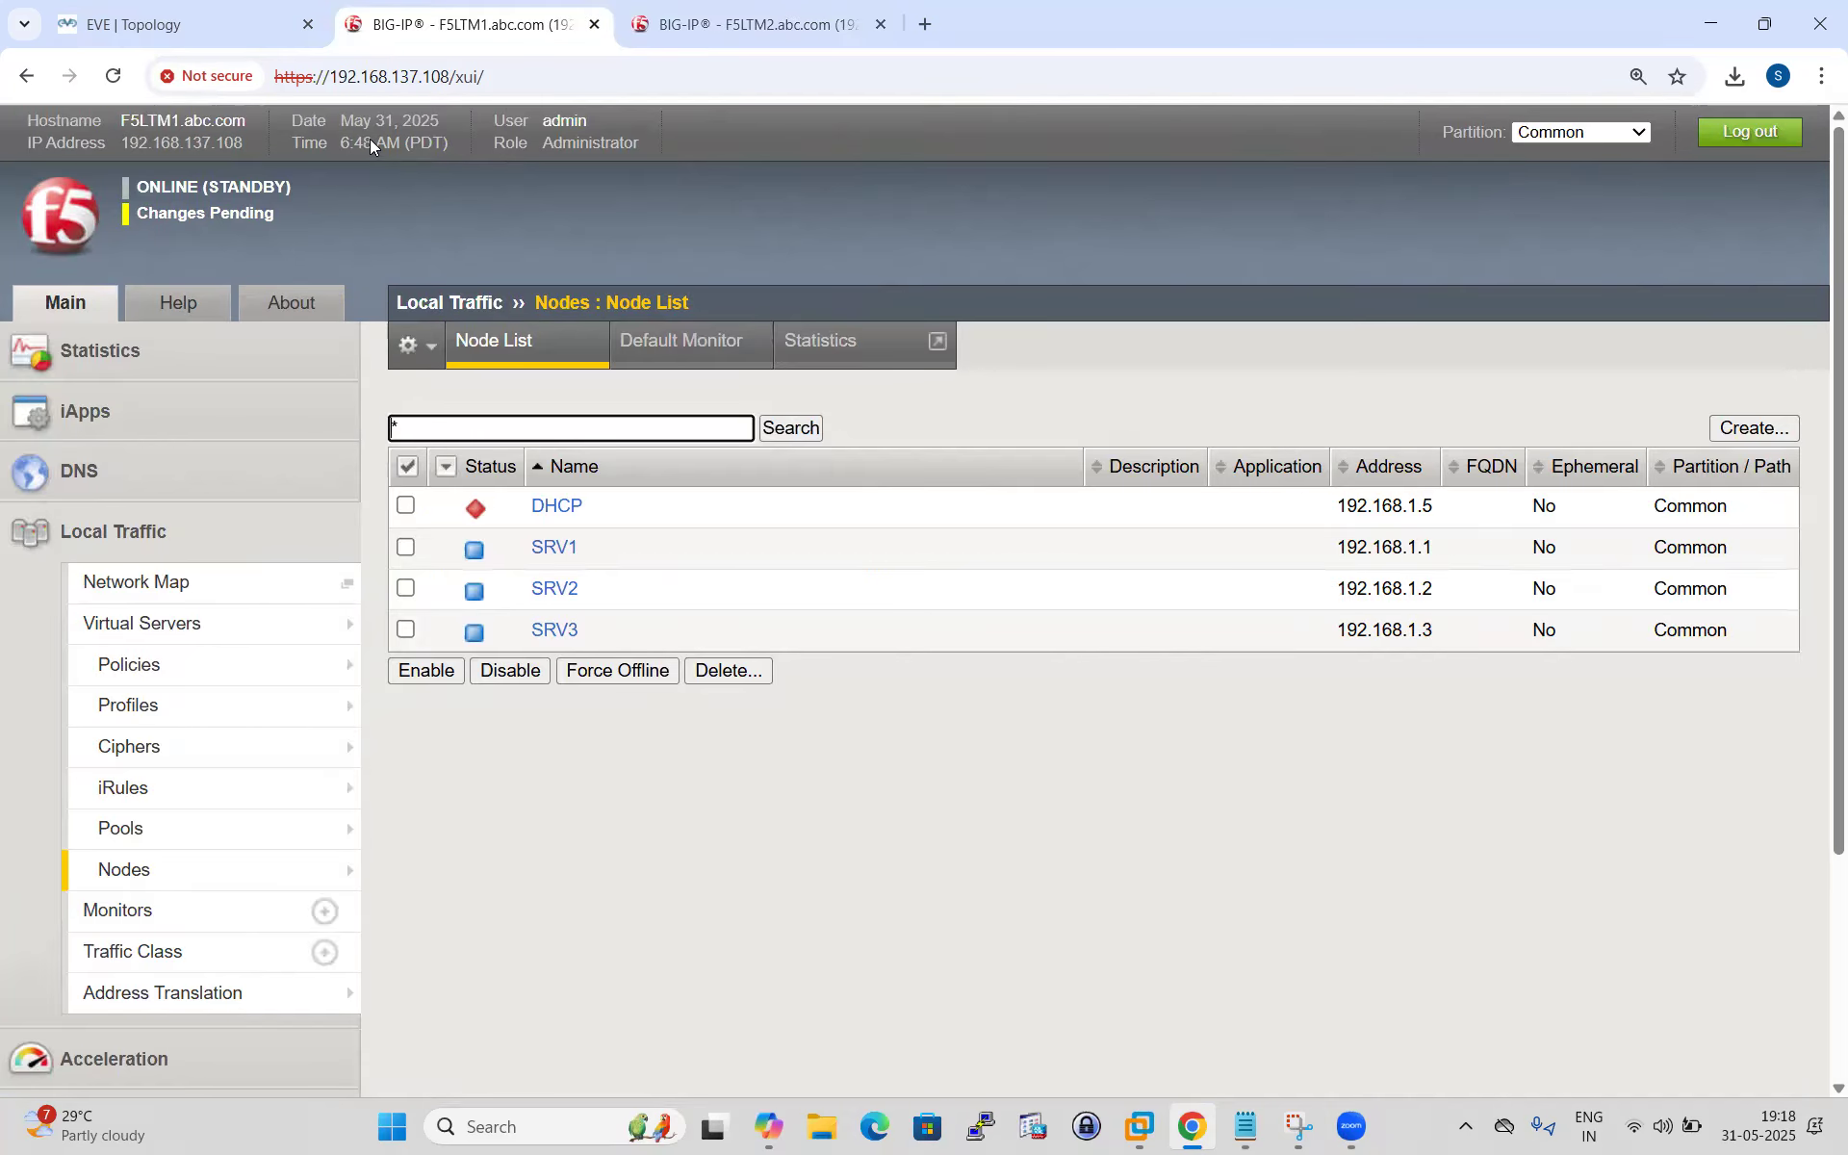
{"action": "left_click", "coordinate": [193, 213]}
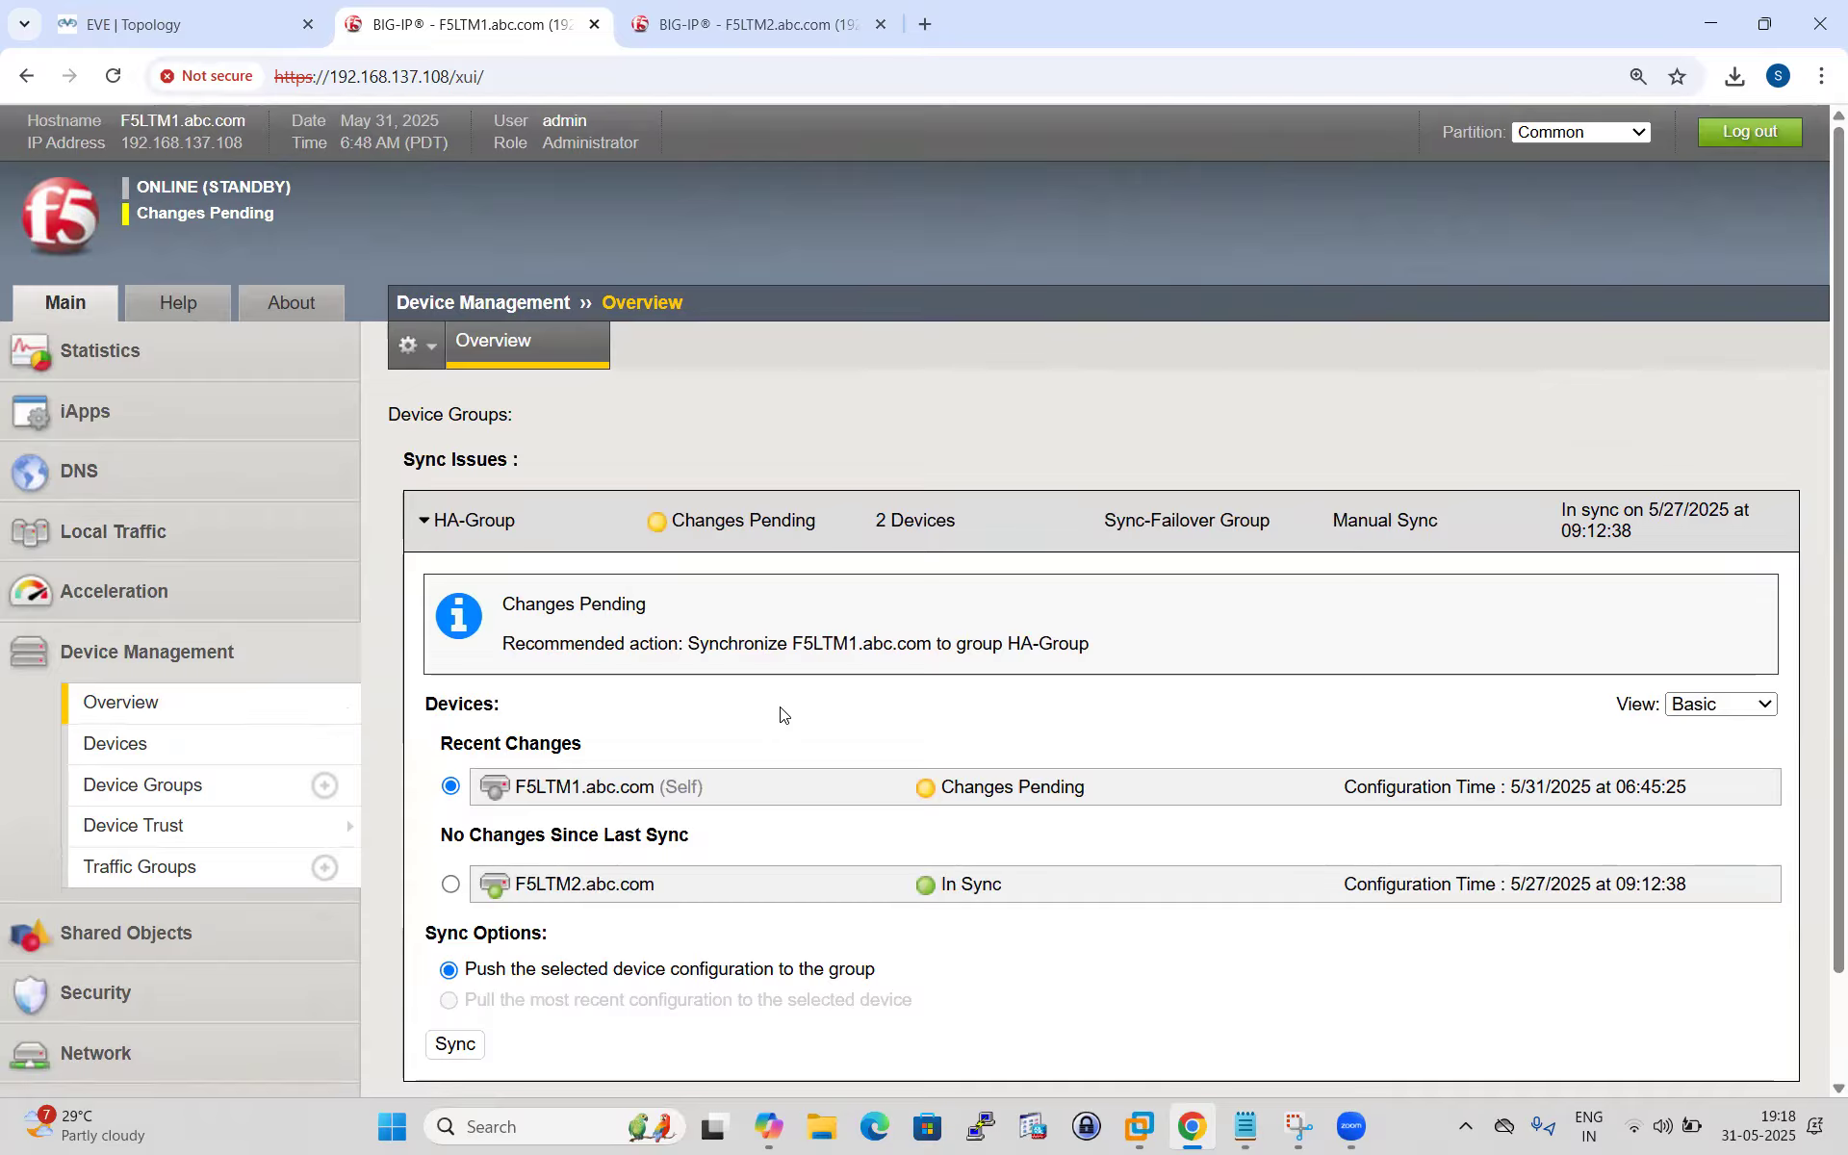
Sync F5LTM1's configuration to HA-Group.
{"action": "scroll", "coordinate": [712, 741], "scroll_direction": "down", "scroll_amount": 1}
{"action": "left_click", "coordinate": [456, 922]}
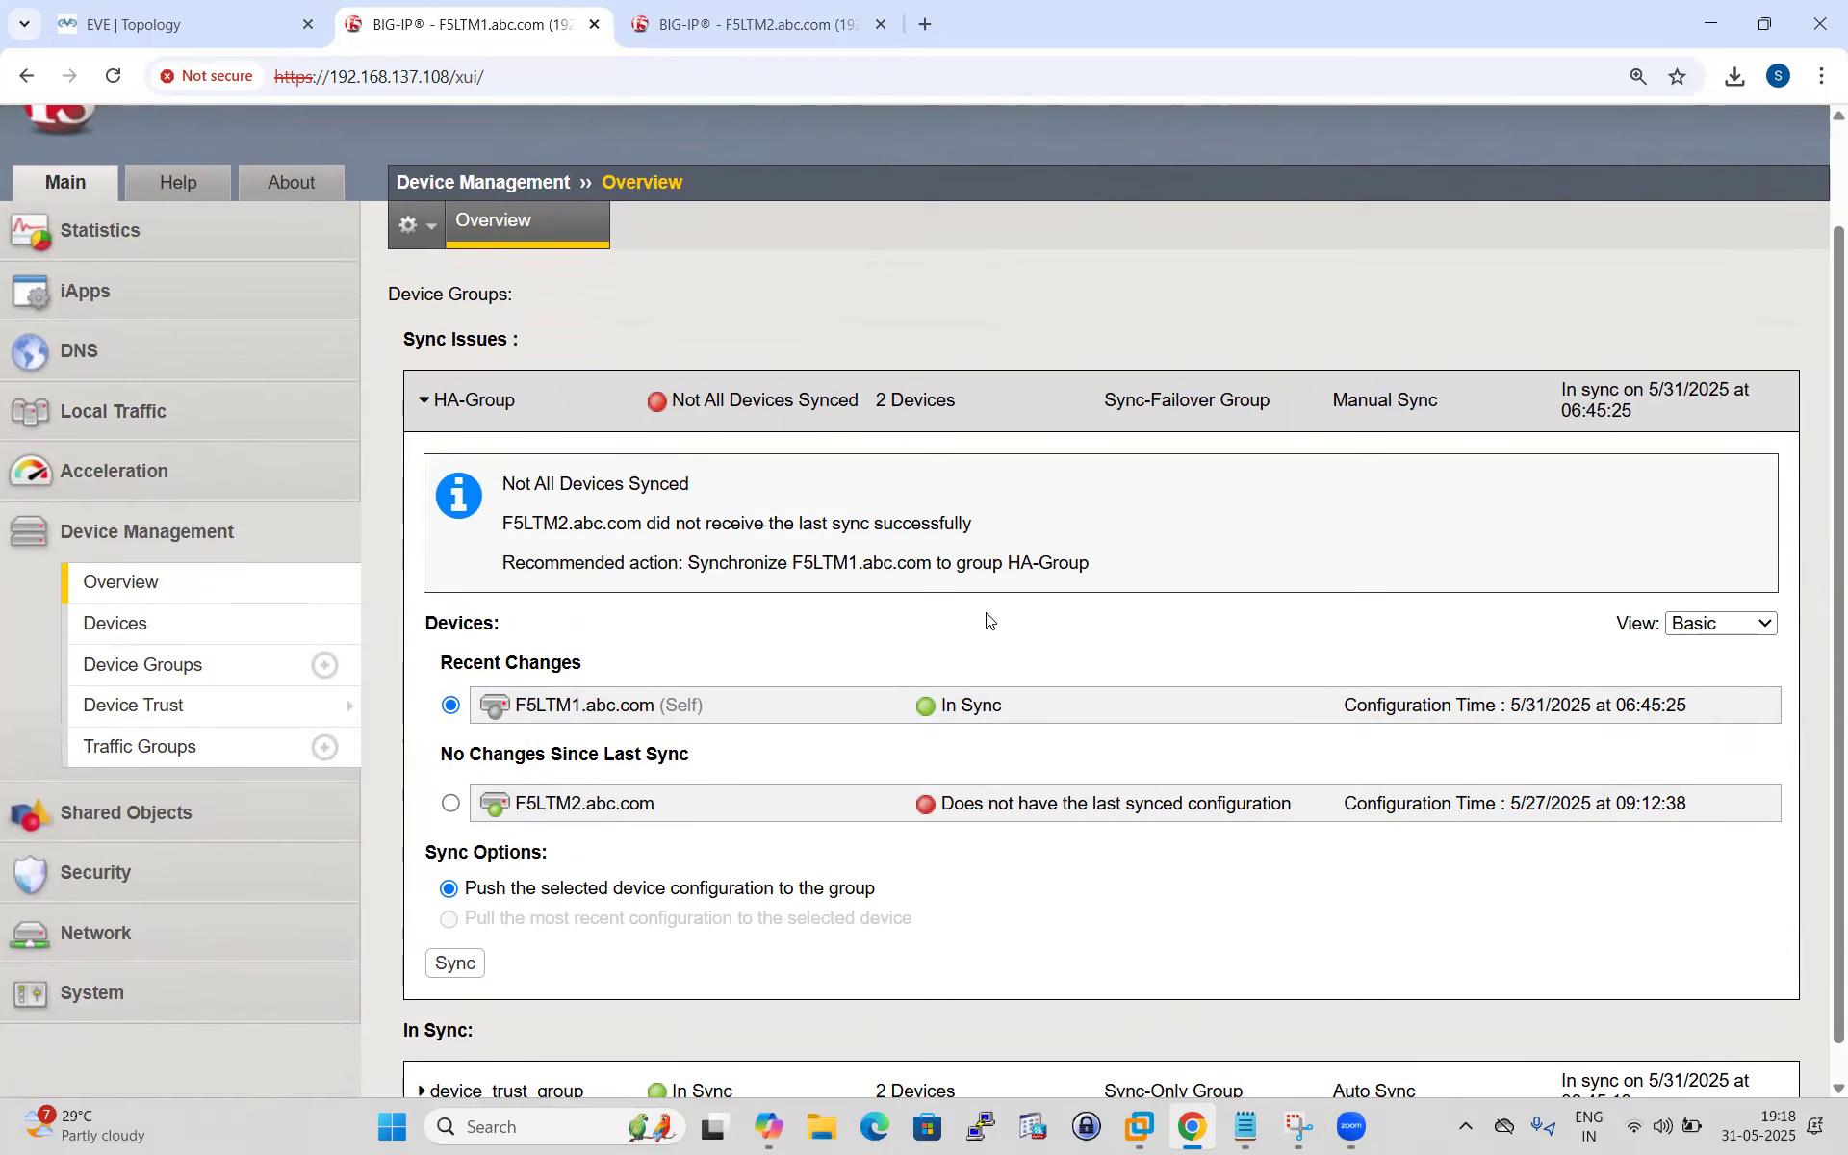
{"action": "scroll", "coordinate": [987, 619], "scroll_direction": "up", "scroll_amount": 1}
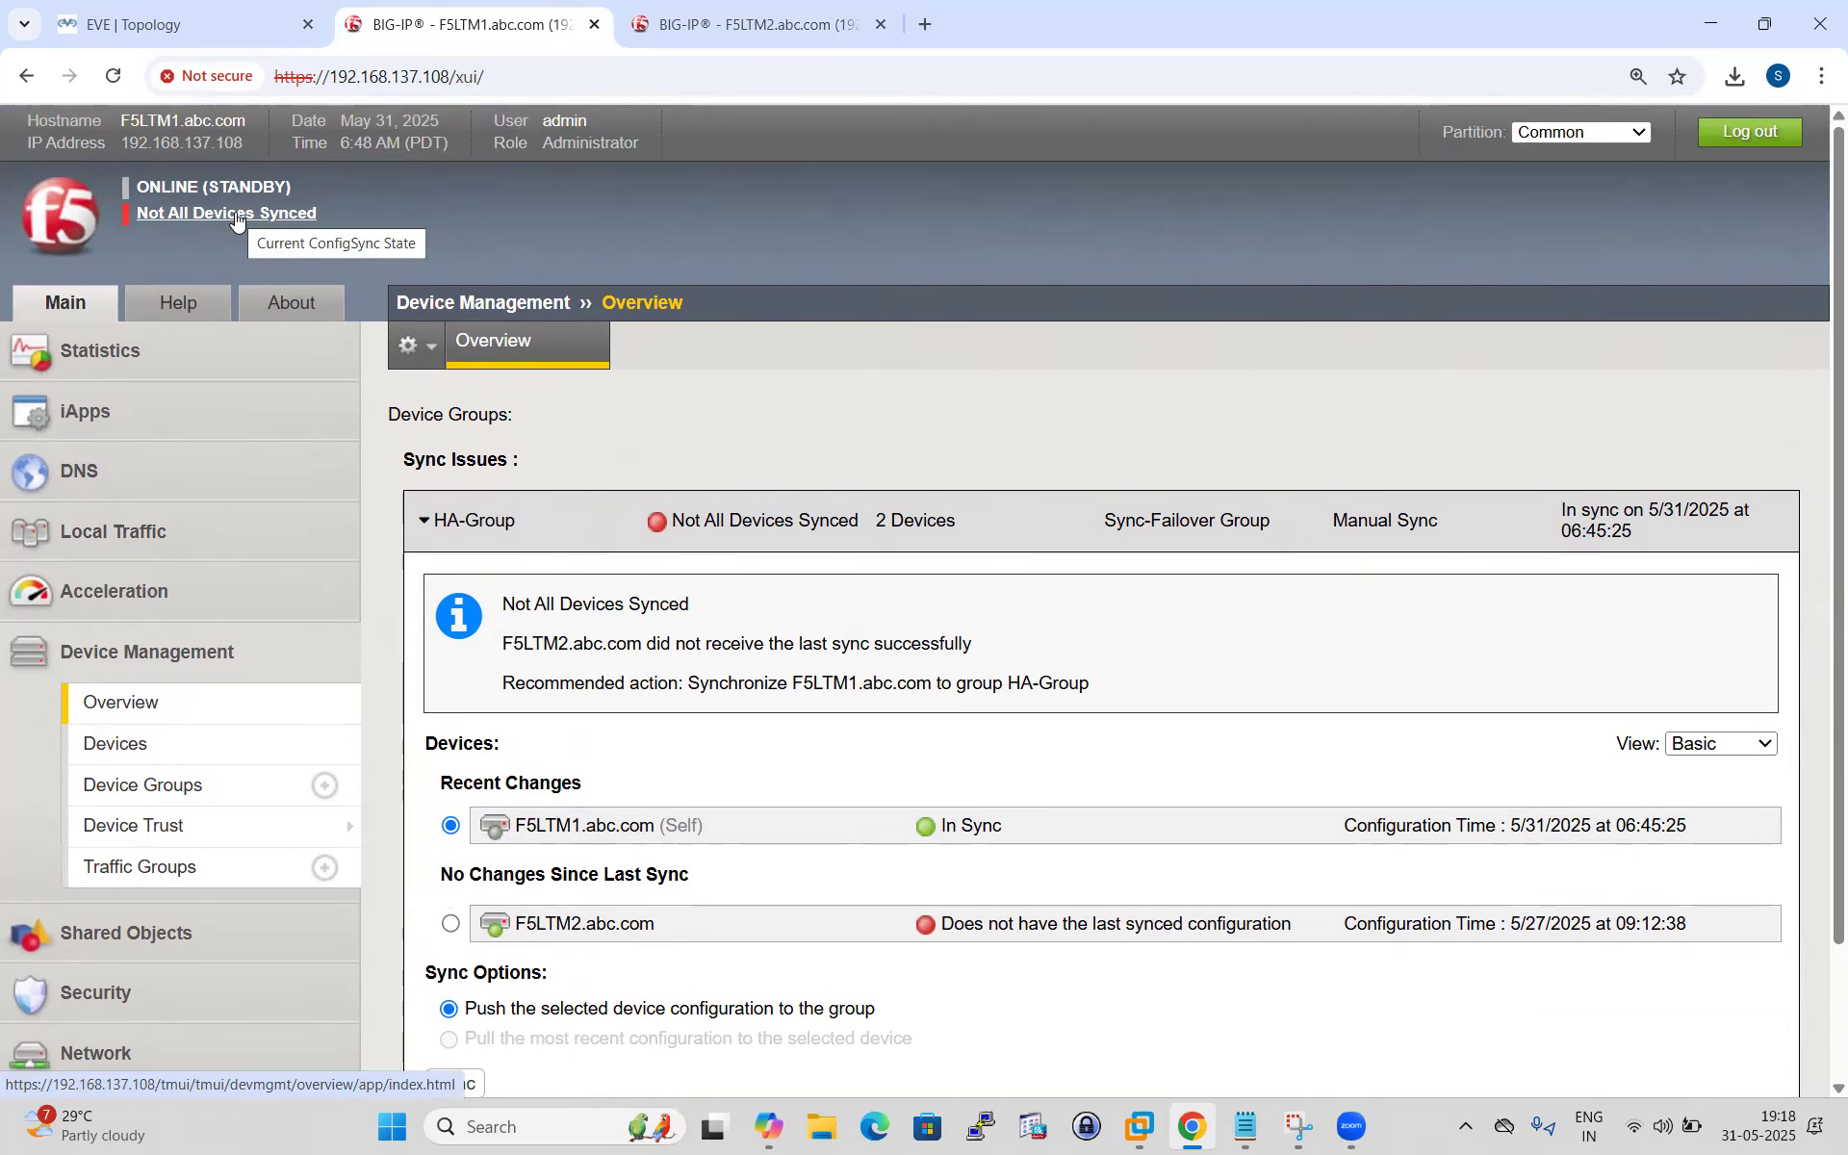
Check F5LTM2's sync overview, then sync F5LTM1 to HA-Group again.
{"action": "left_click", "coordinate": [741, 25]}
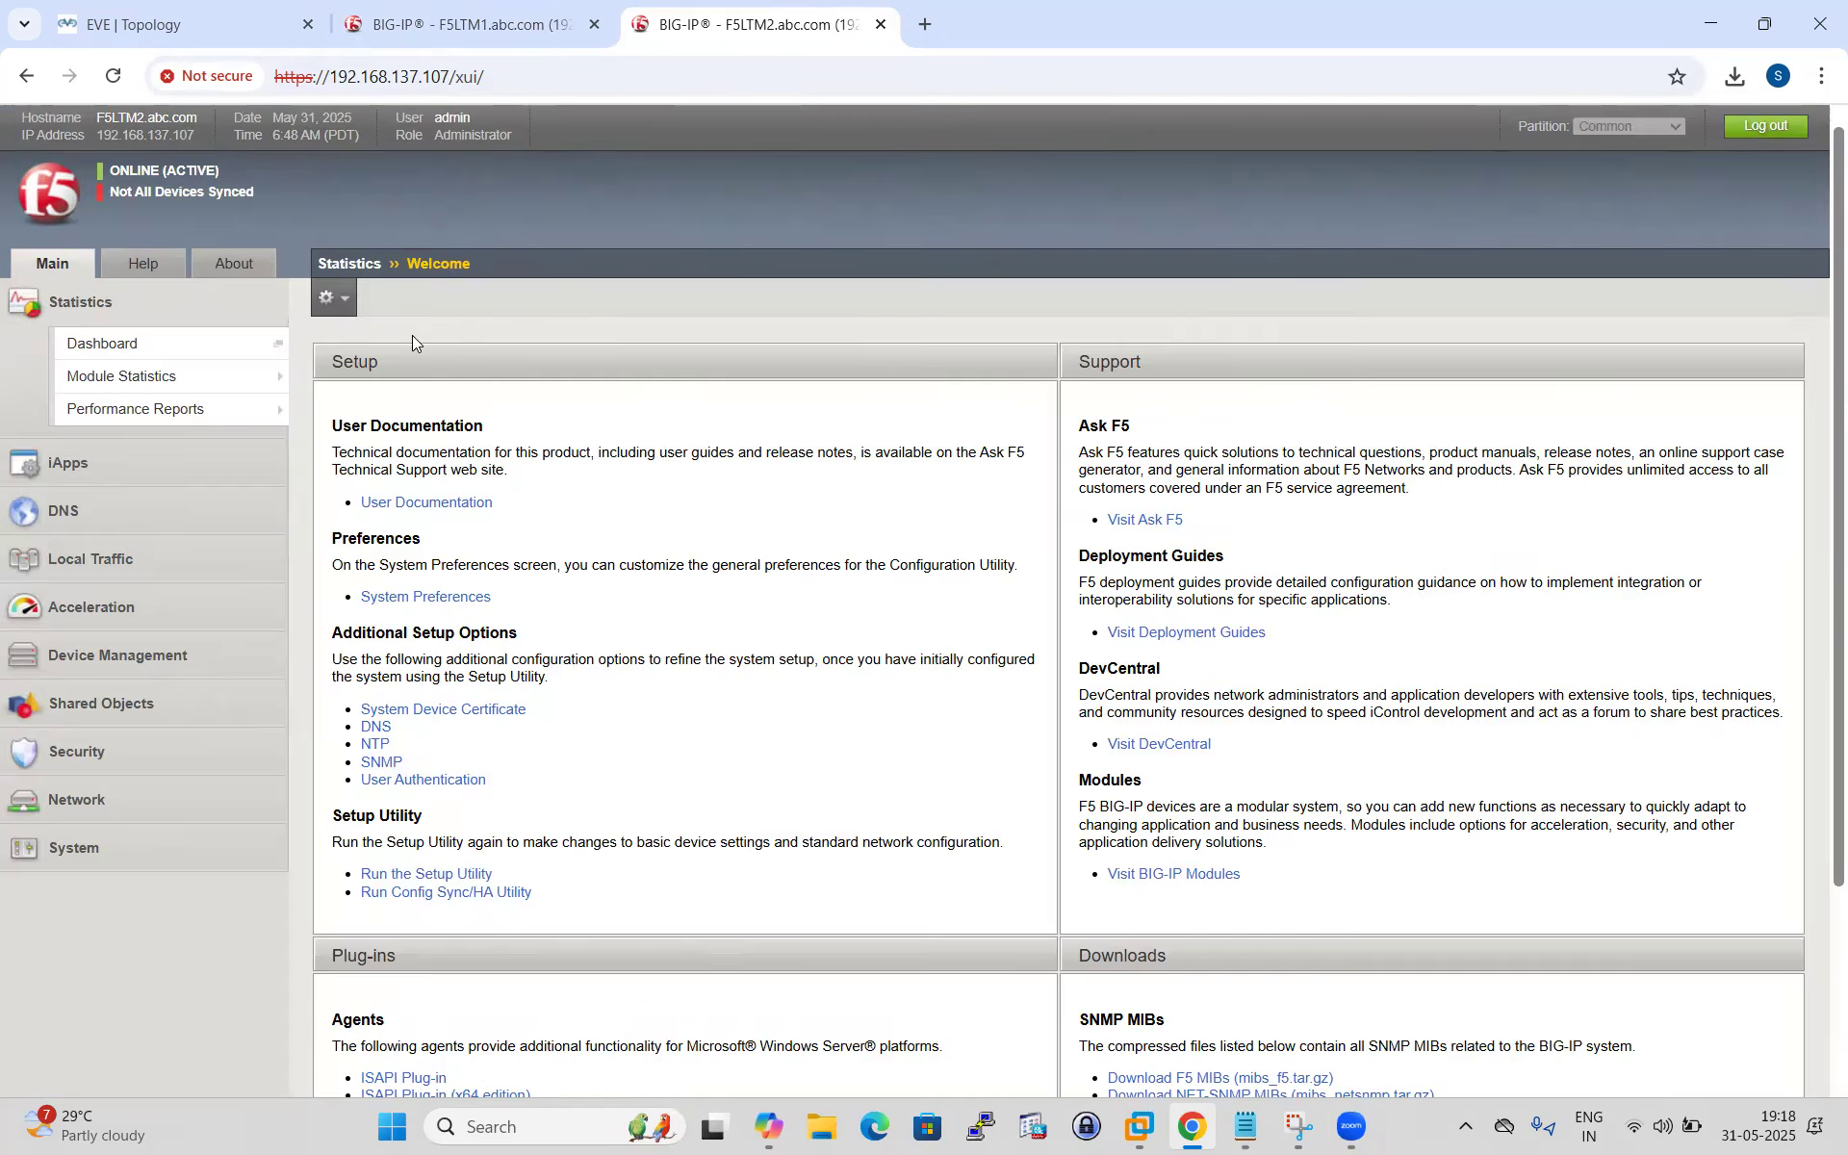
{"action": "left_click", "coordinate": [186, 202]}
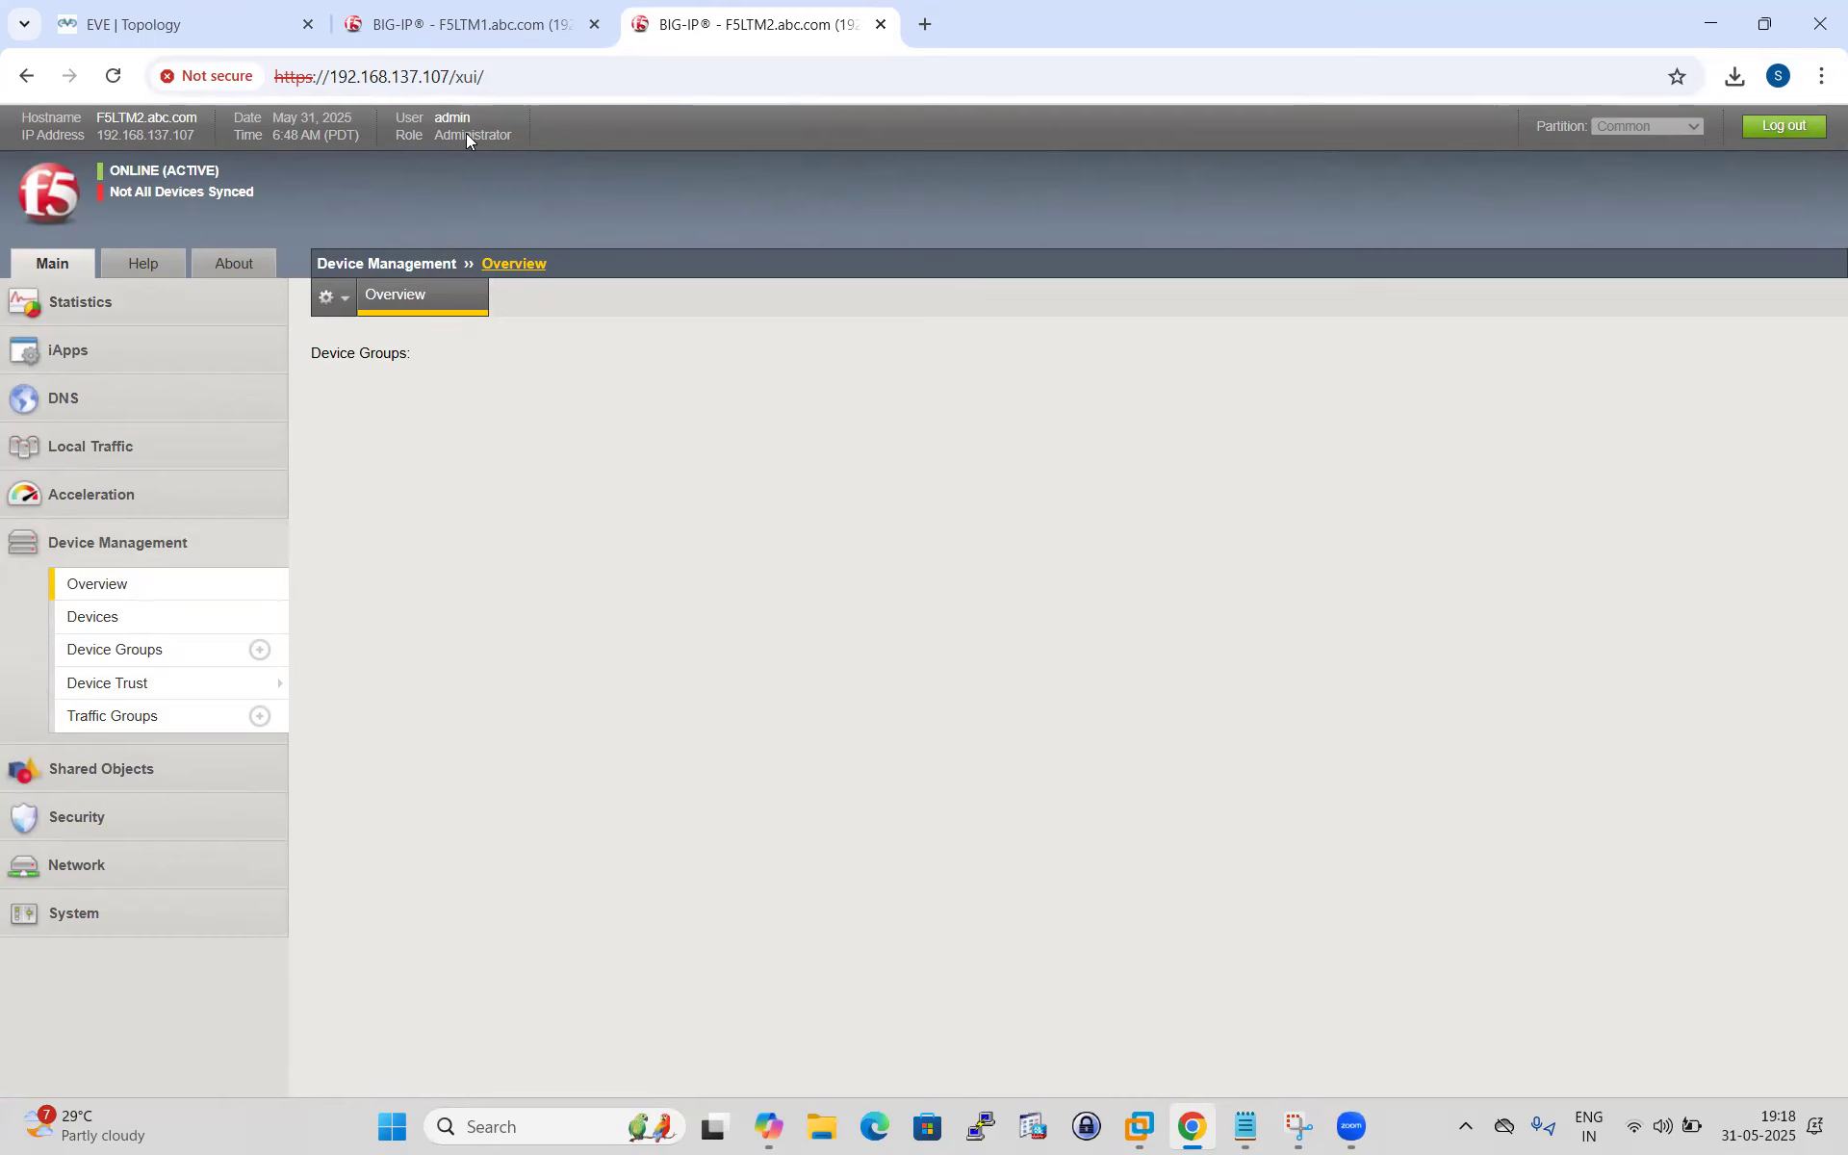
{"action": "key", "text": "ctrl+shift+Tab"}
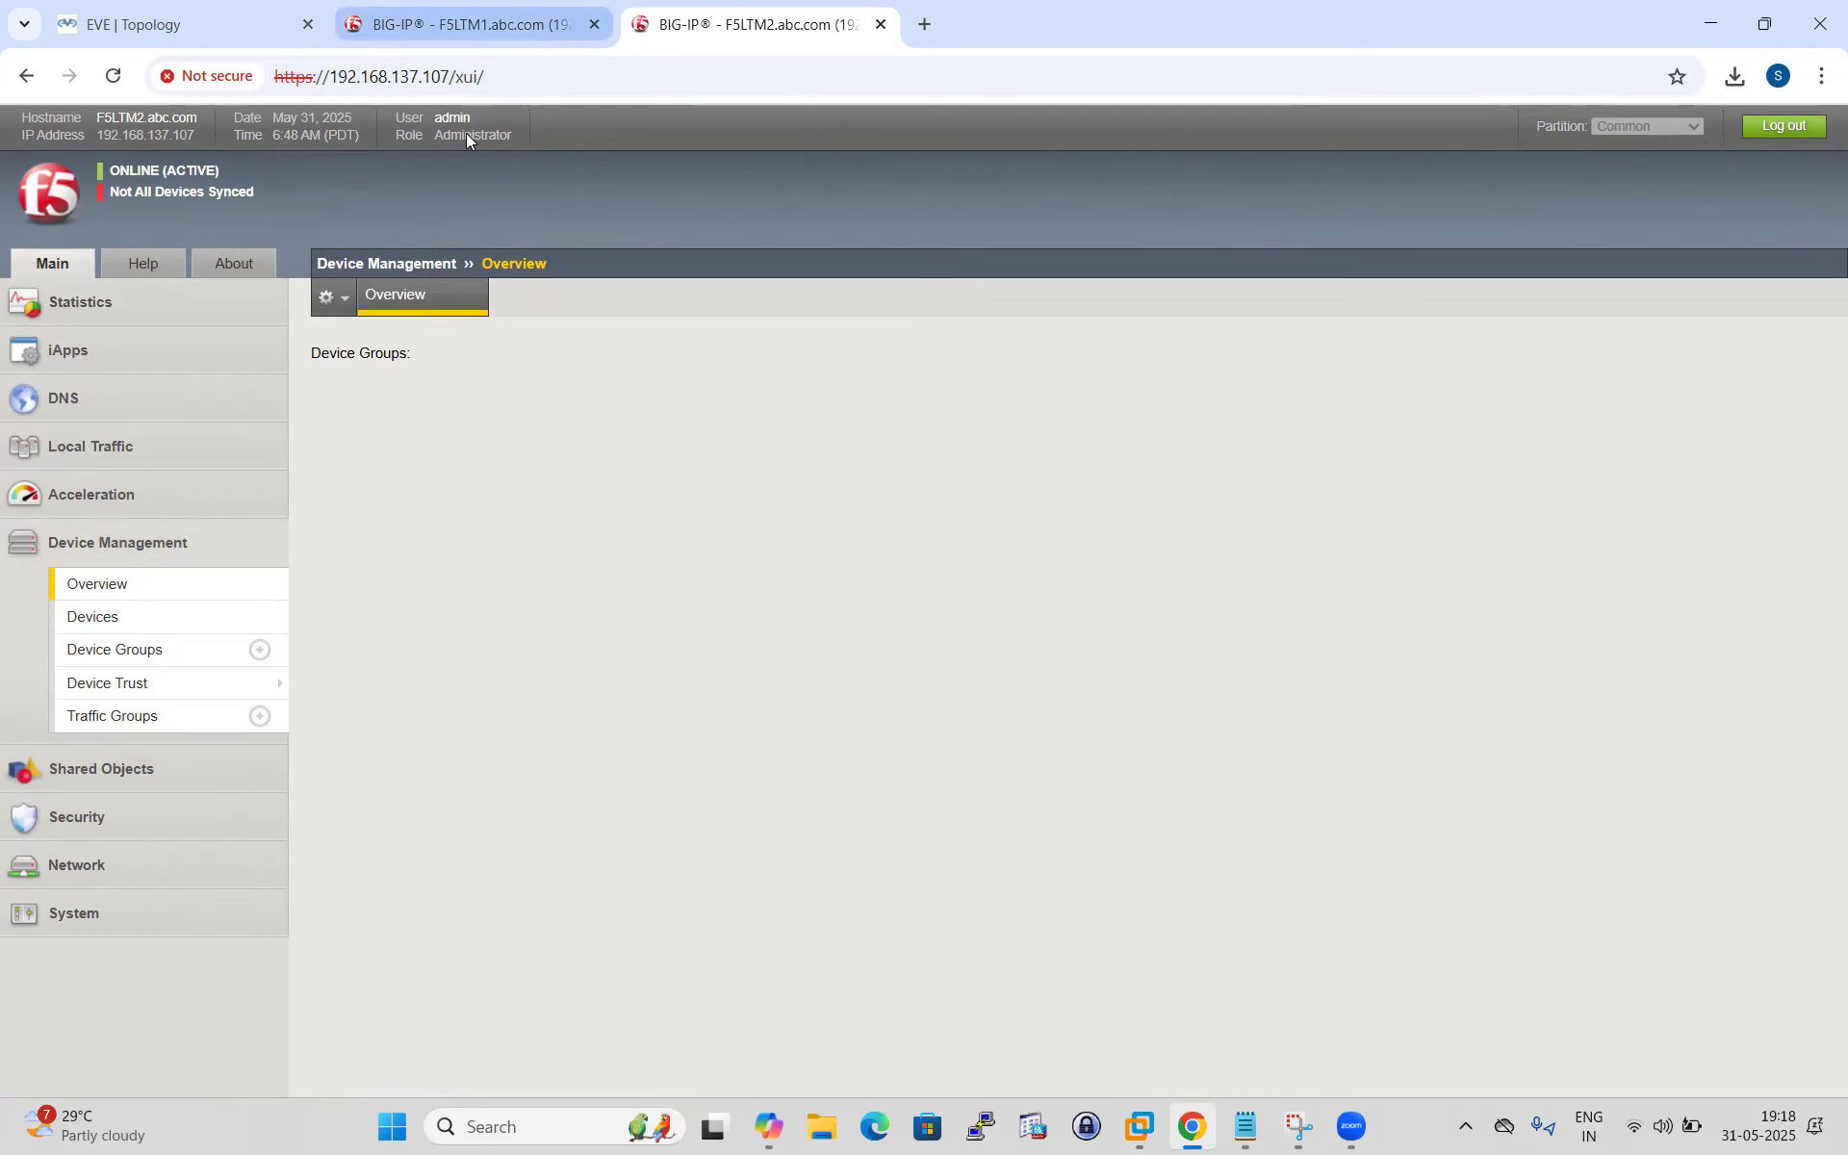
{"action": "scroll", "coordinate": [644, 734], "scroll_direction": "down", "scroll_amount": 2}
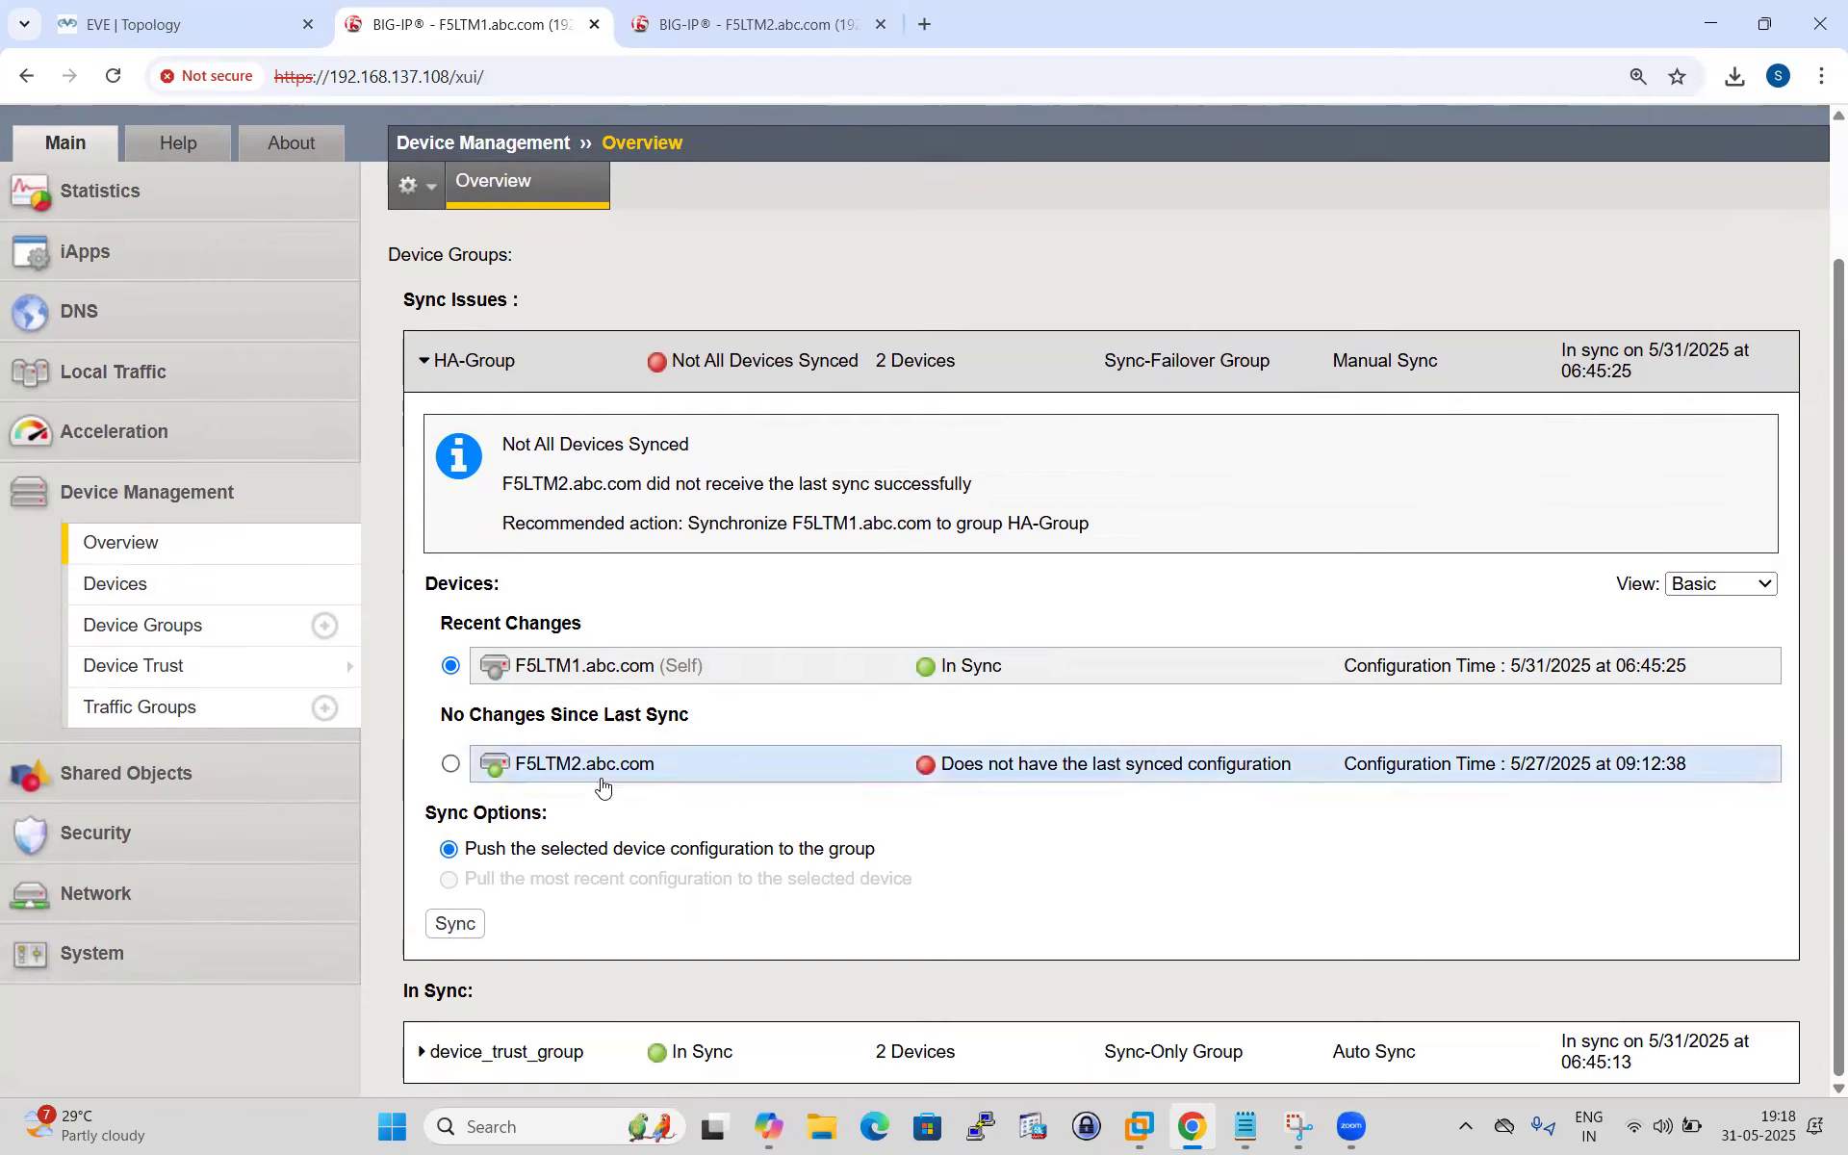
{"action": "left_click", "coordinate": [466, 918]}
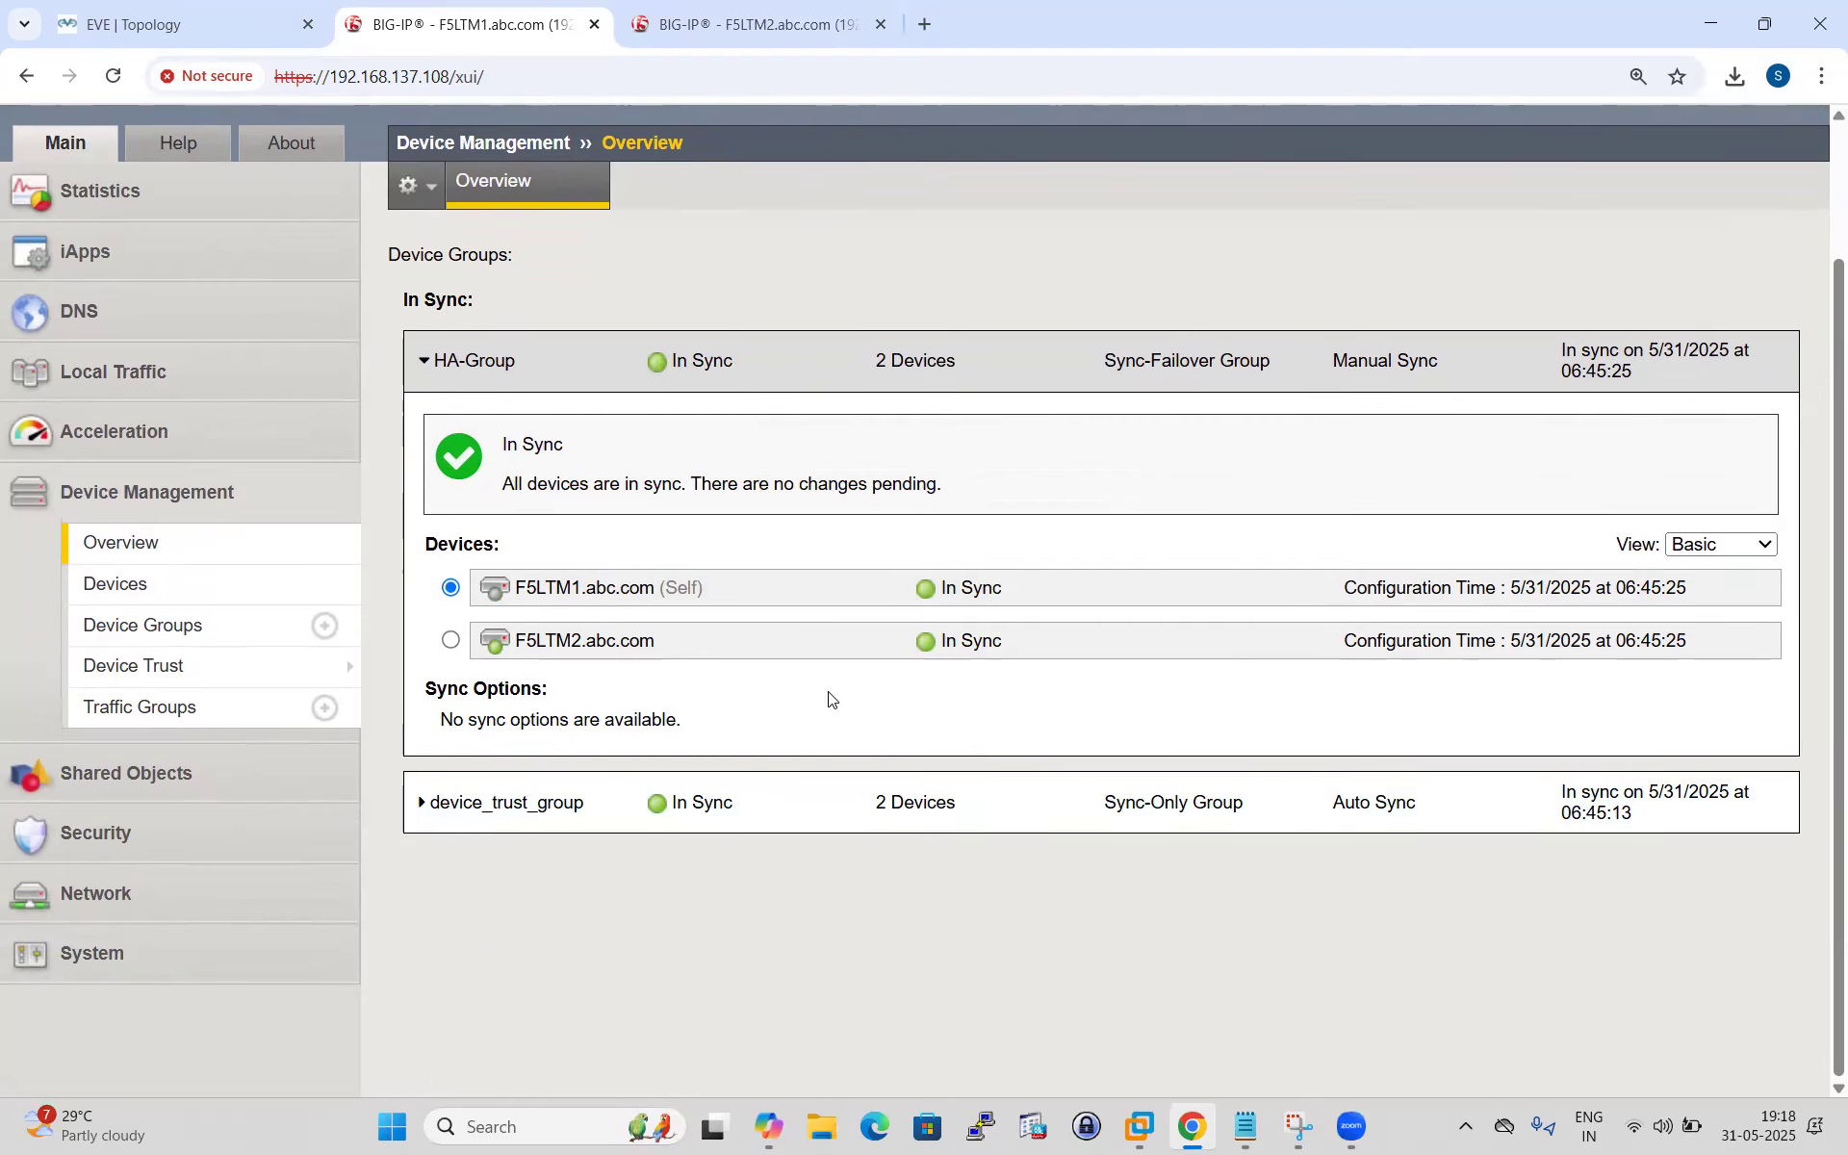
{"action": "scroll", "coordinate": [824, 693], "scroll_direction": "up", "scroll_amount": 2}
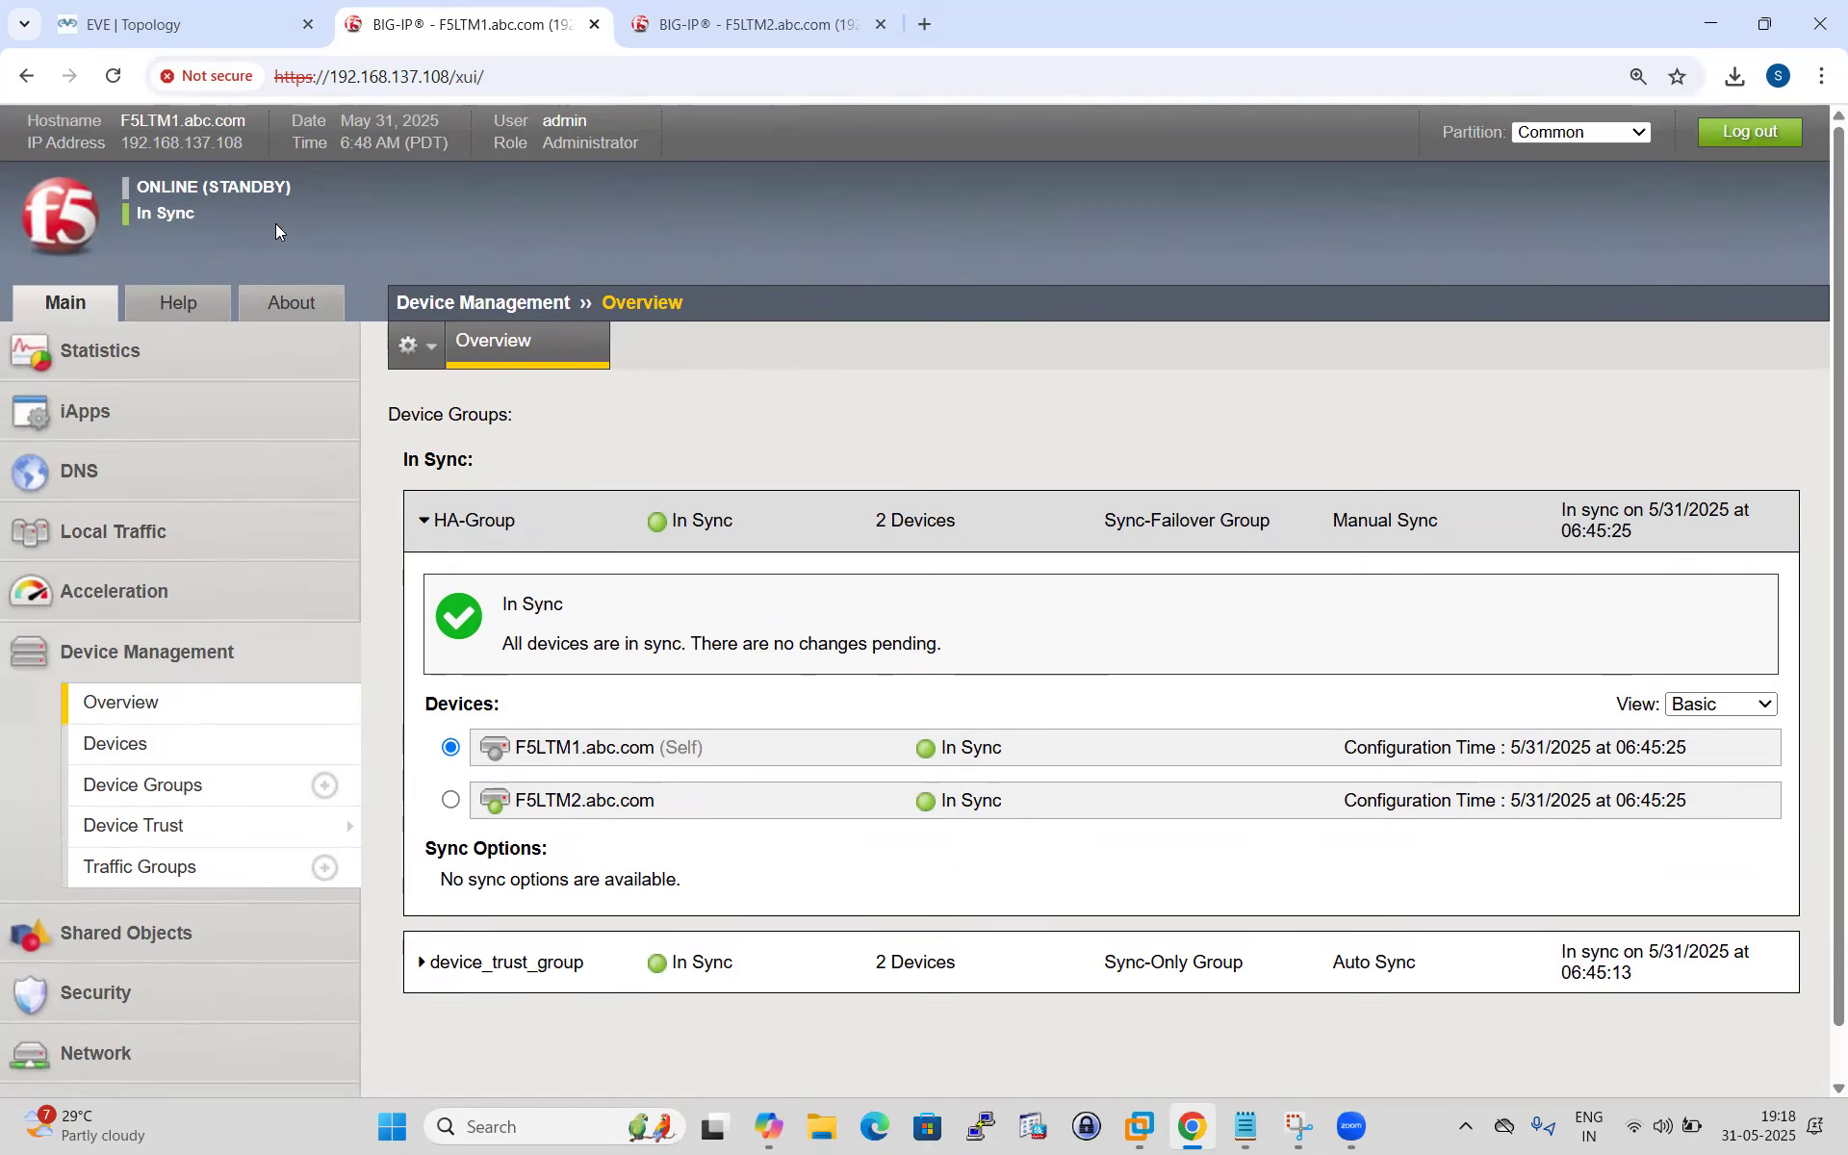
Force F5LTM2.abc.com (Self) to standby, then return to F5LTM1's page.
{"action": "left_click", "coordinate": [731, 24]}
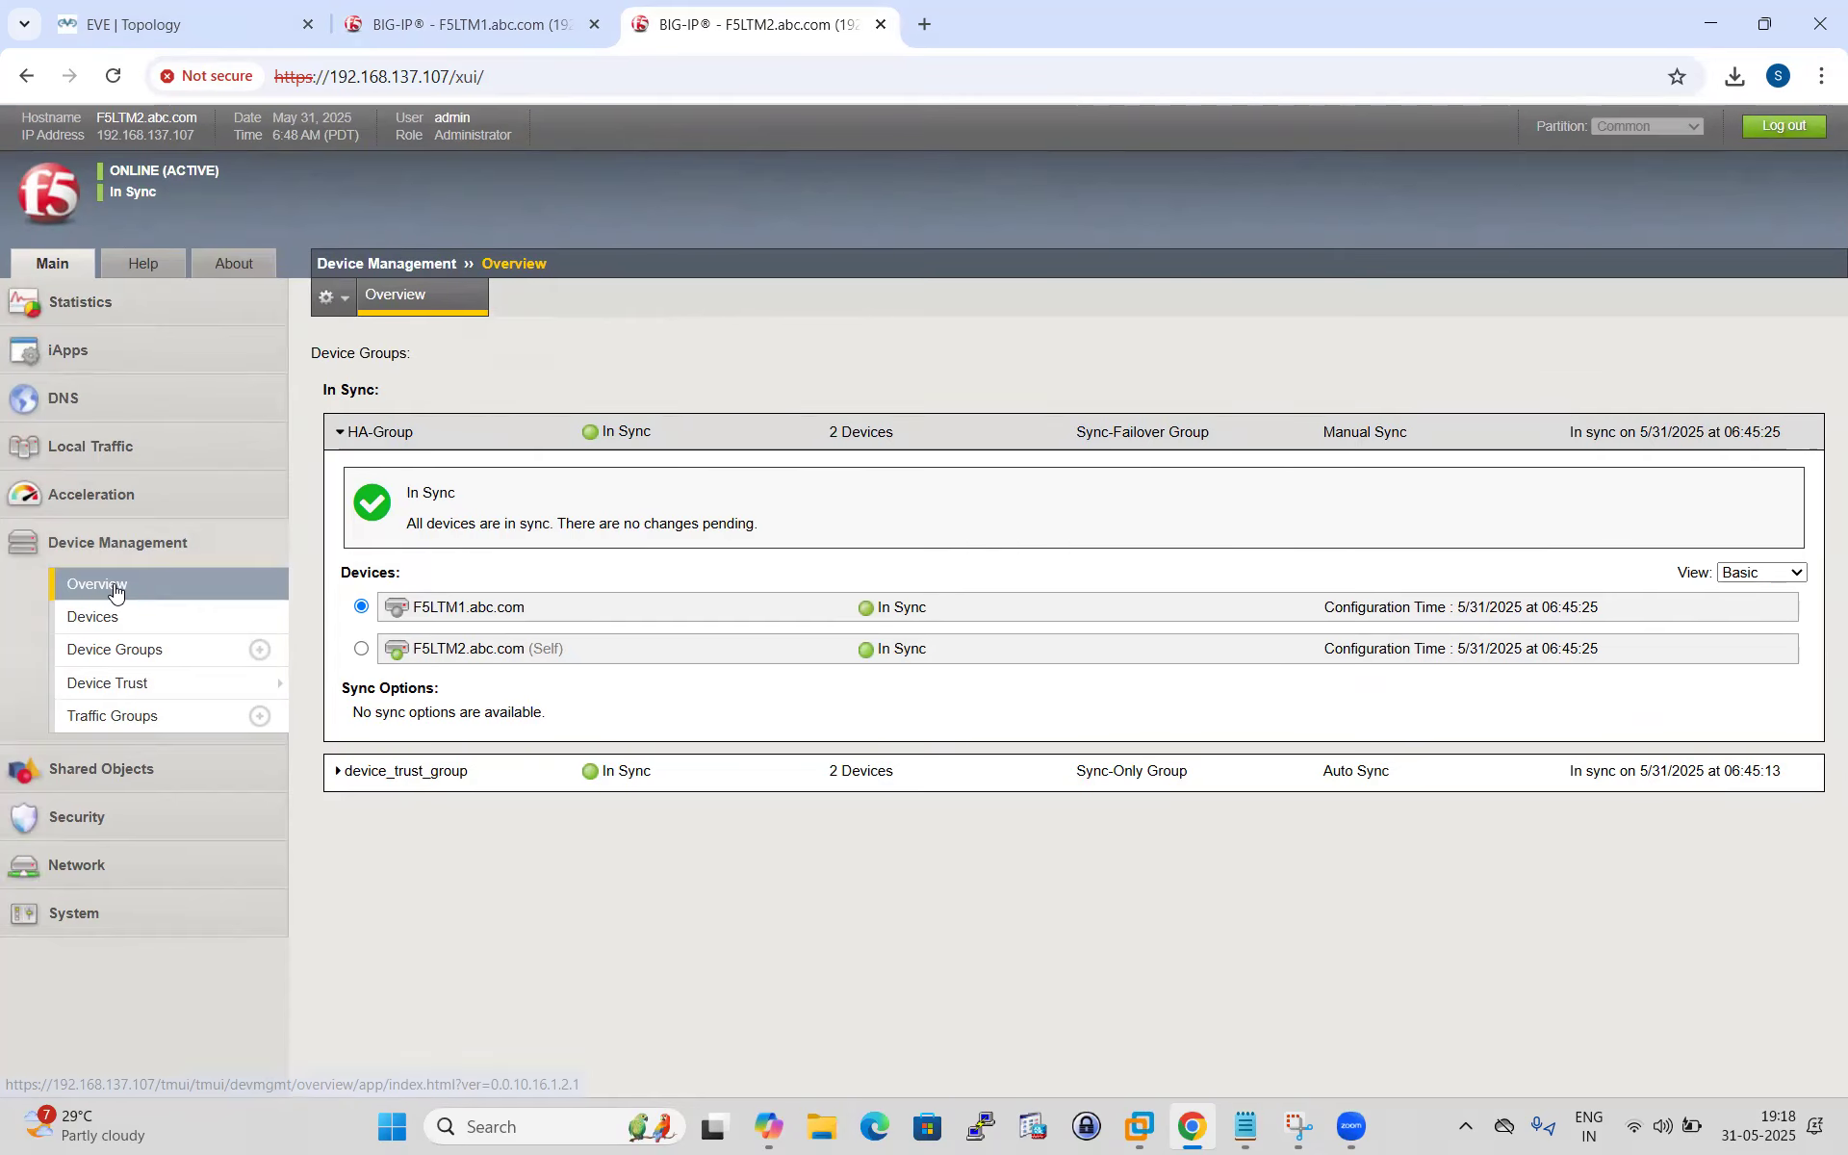
{"action": "left_click", "coordinate": [96, 616]}
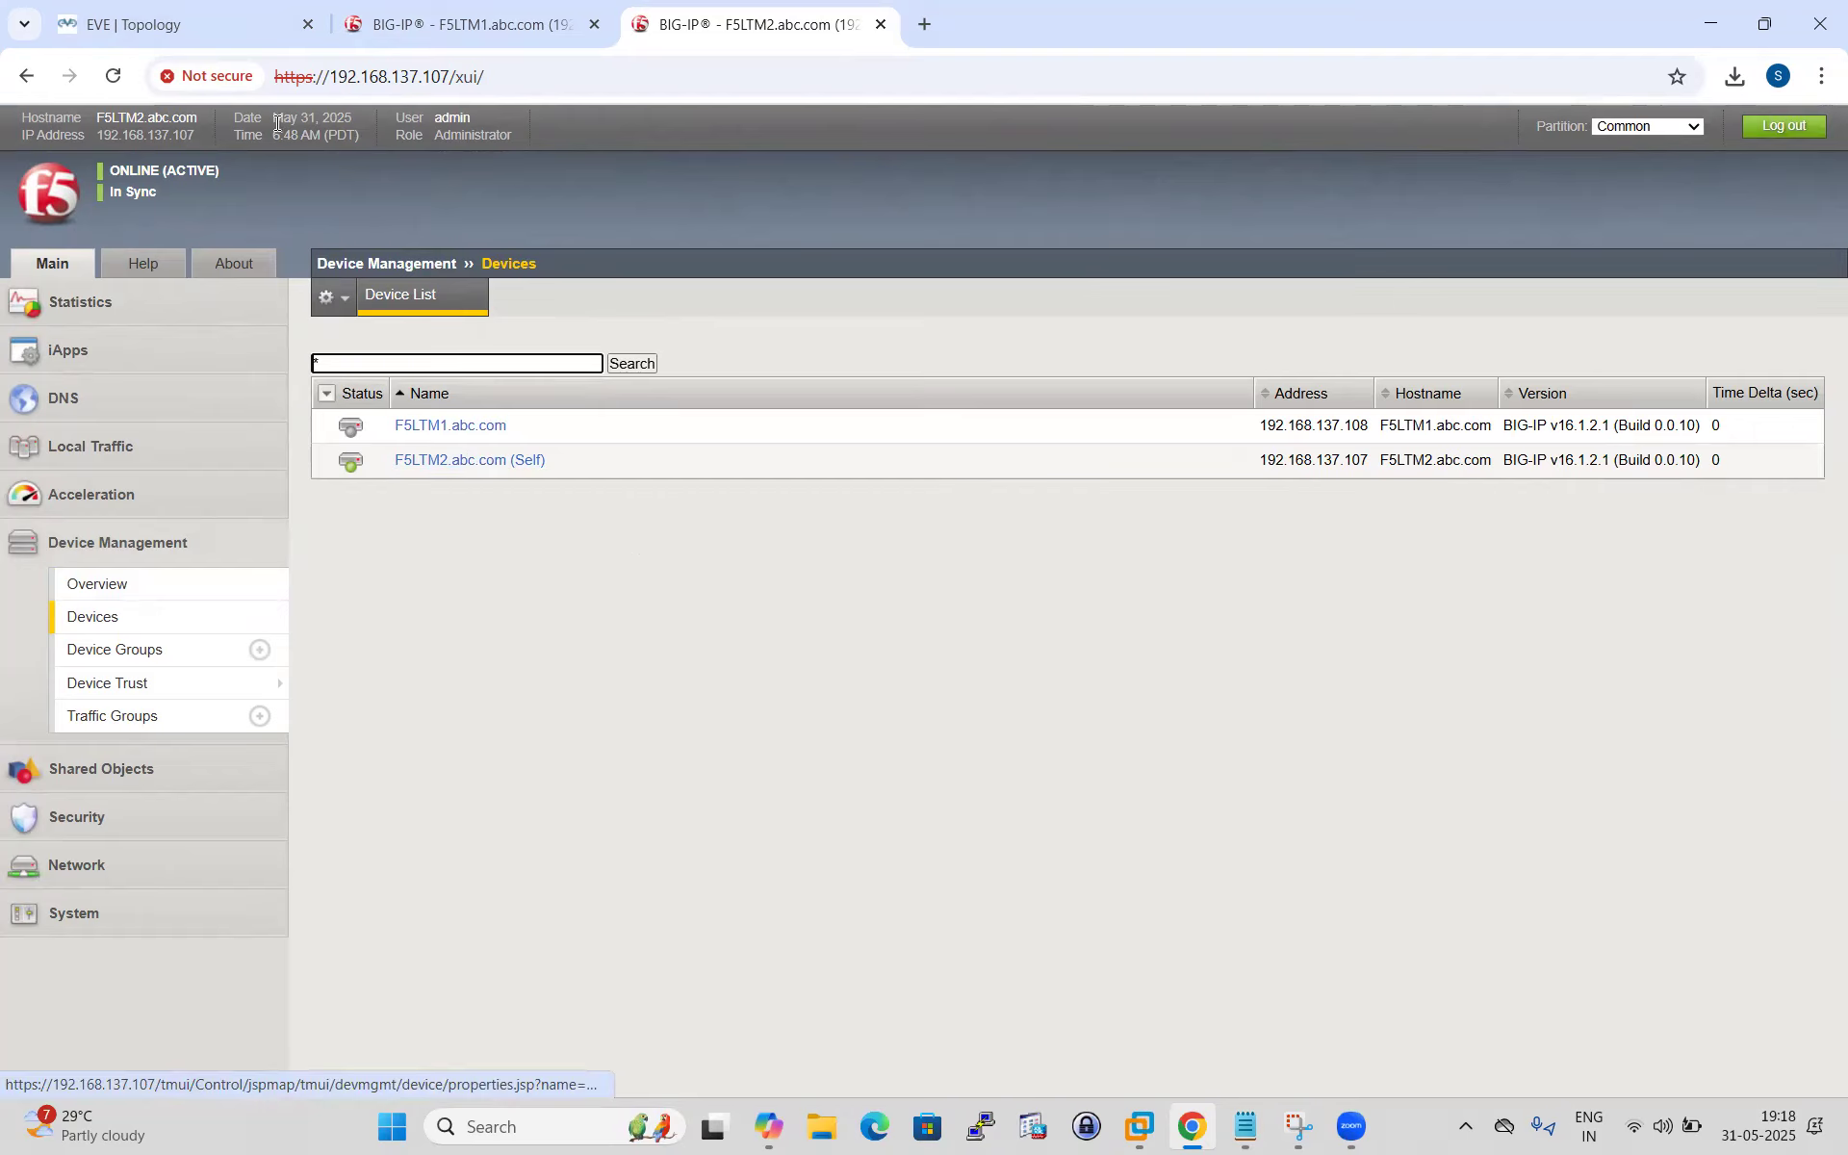
{"action": "left_click", "coordinate": [436, 461]}
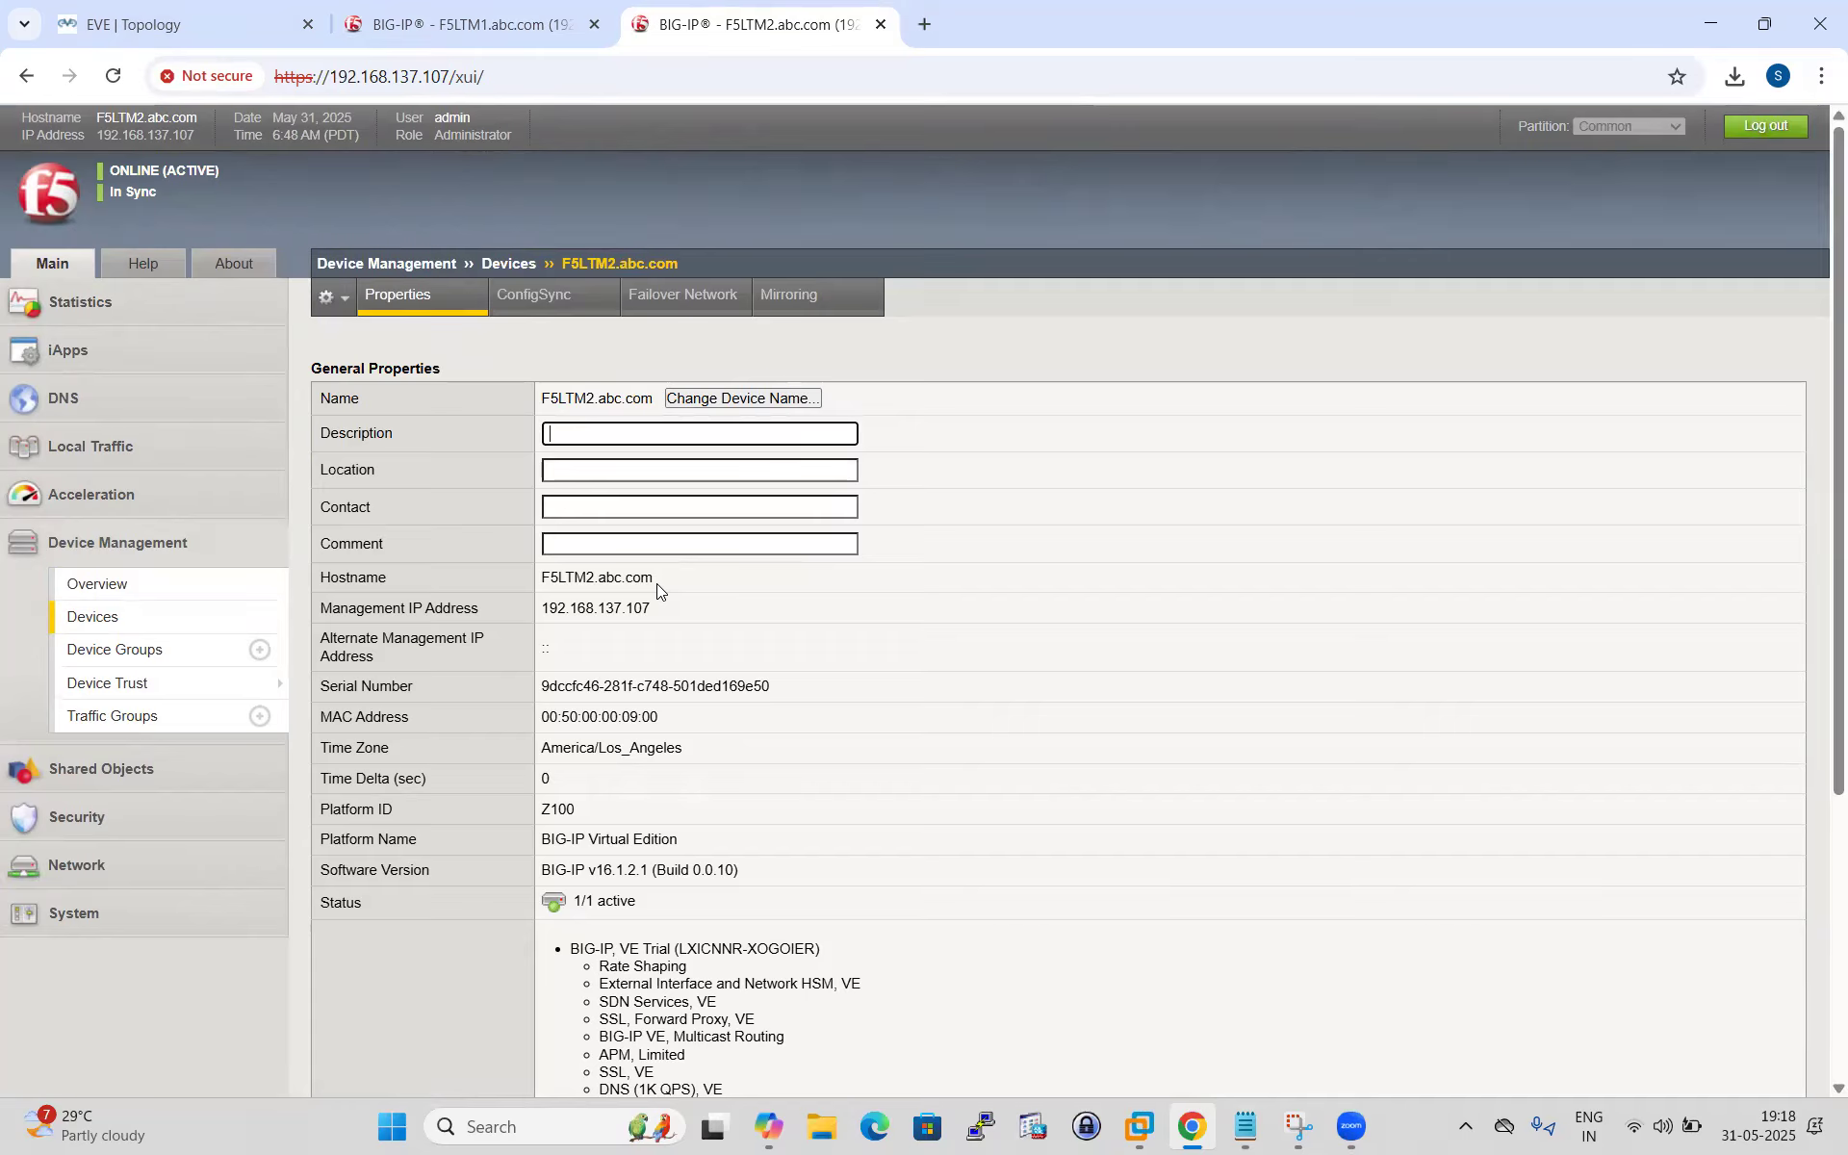
{"action": "scroll", "coordinate": [708, 575], "scroll_direction": "down", "scroll_amount": 4}
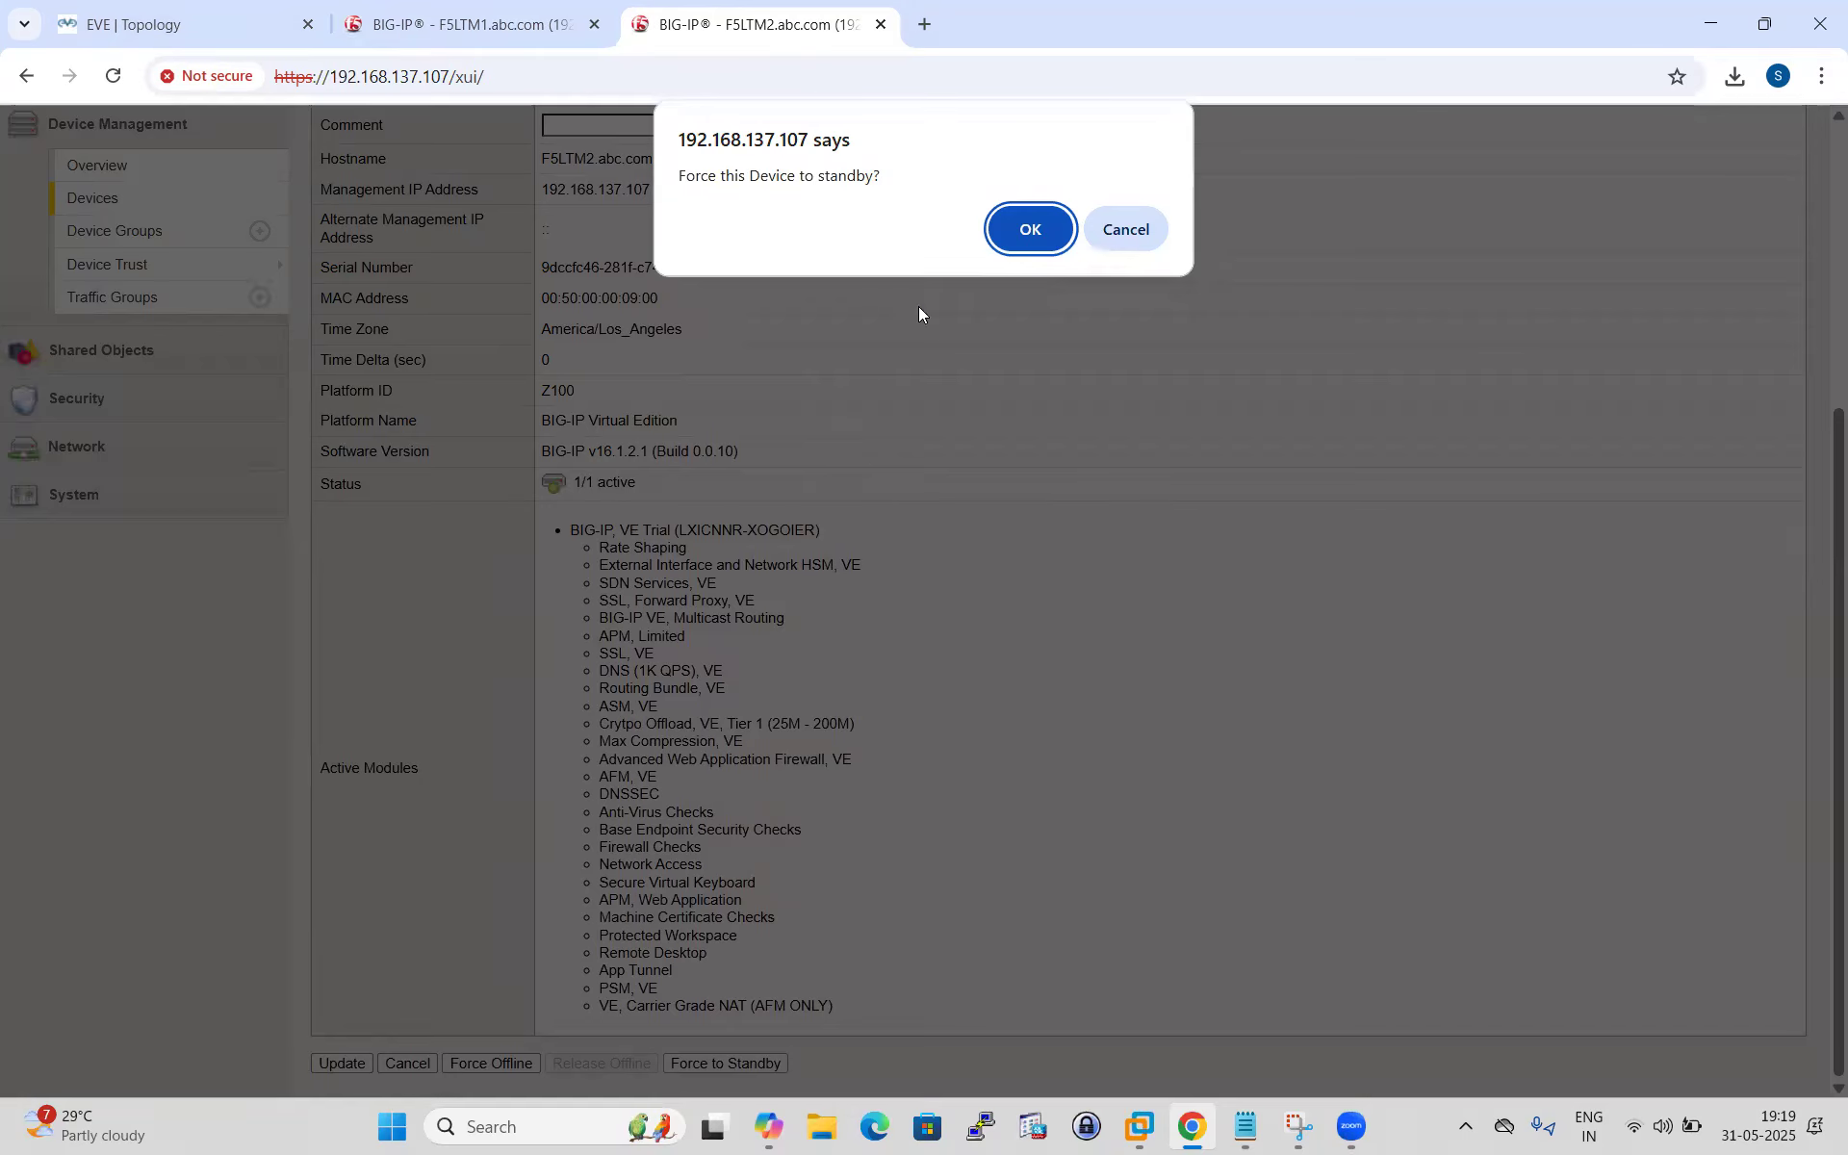
{"action": "left_click", "coordinate": [1010, 227]}
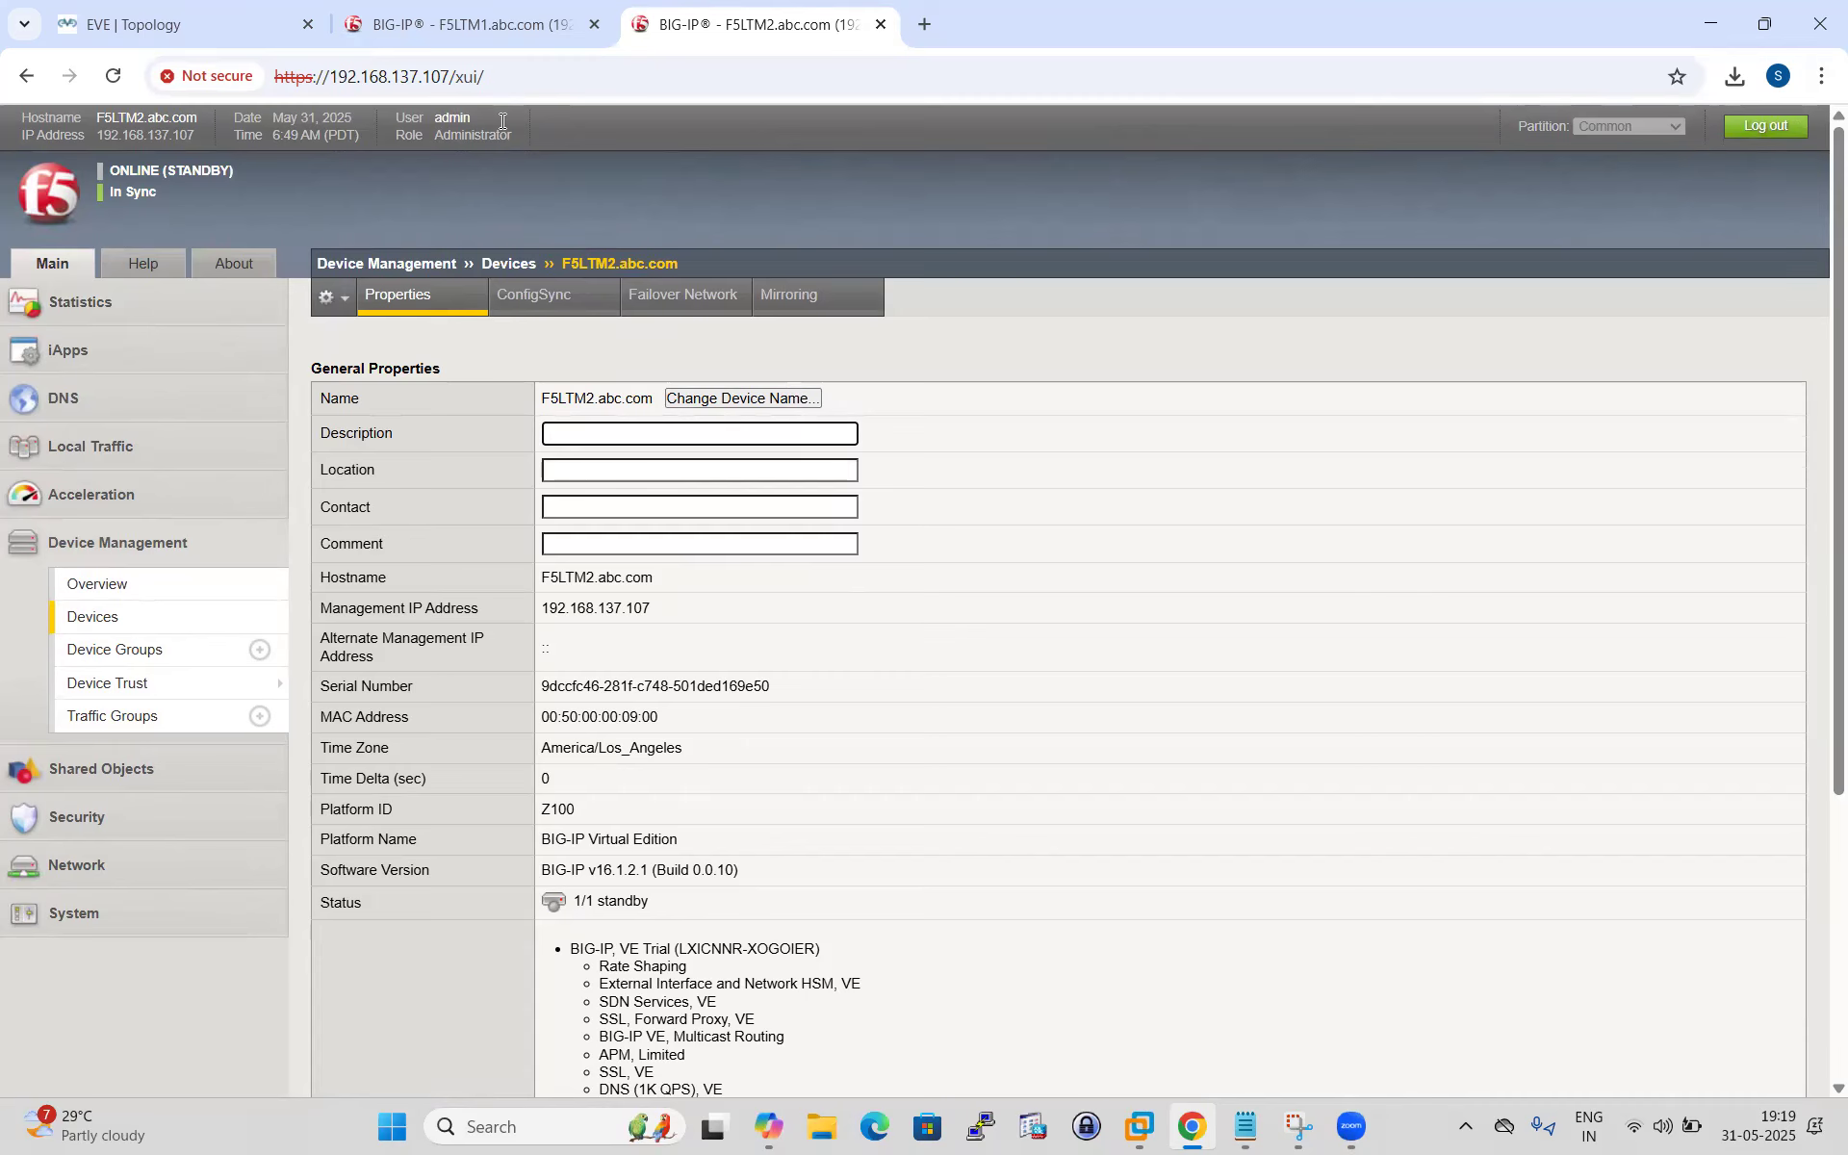
{"action": "left_click", "coordinate": [470, 25]}
Review F5LTM1's Local Traffic virtual server list.
{"action": "scroll", "coordinate": [205, 697], "scroll_direction": "down", "scroll_amount": 1}
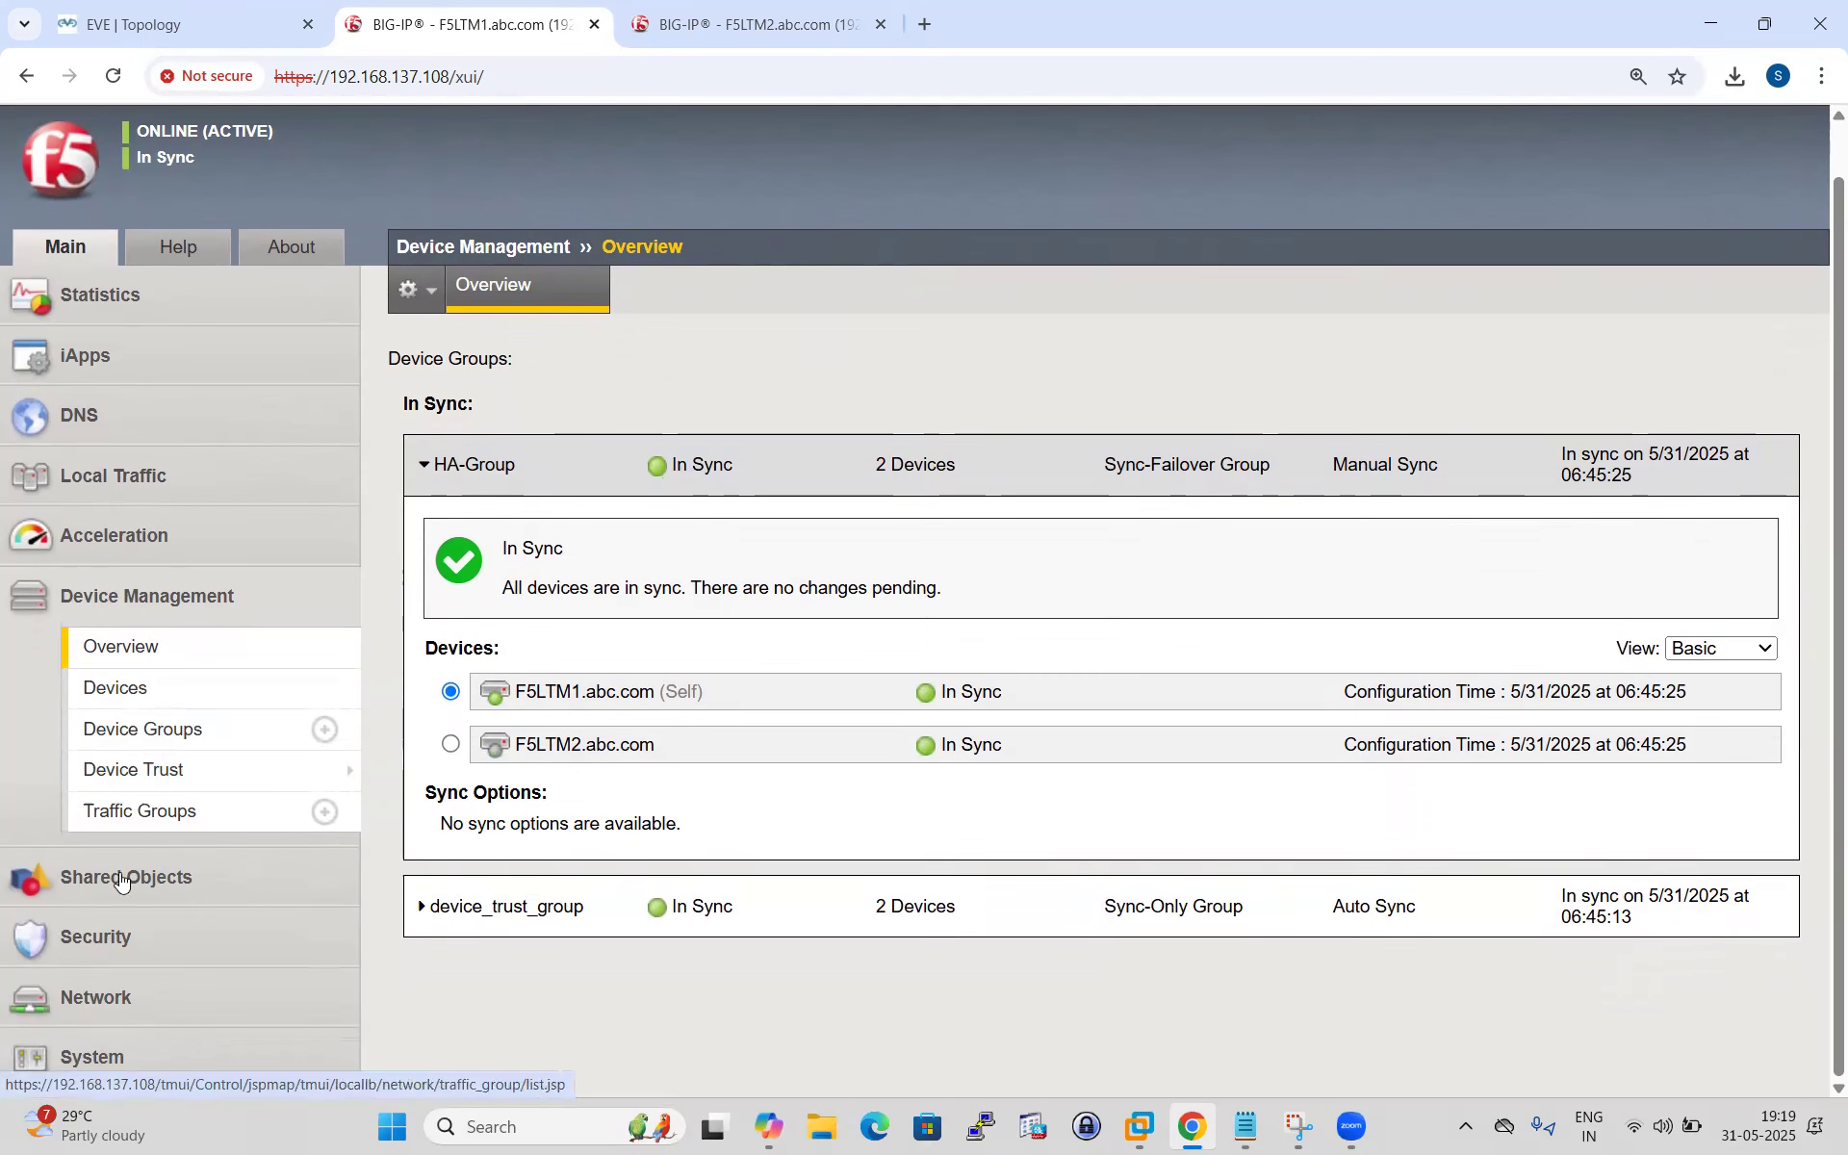
{"action": "left_click", "coordinate": [146, 476]}
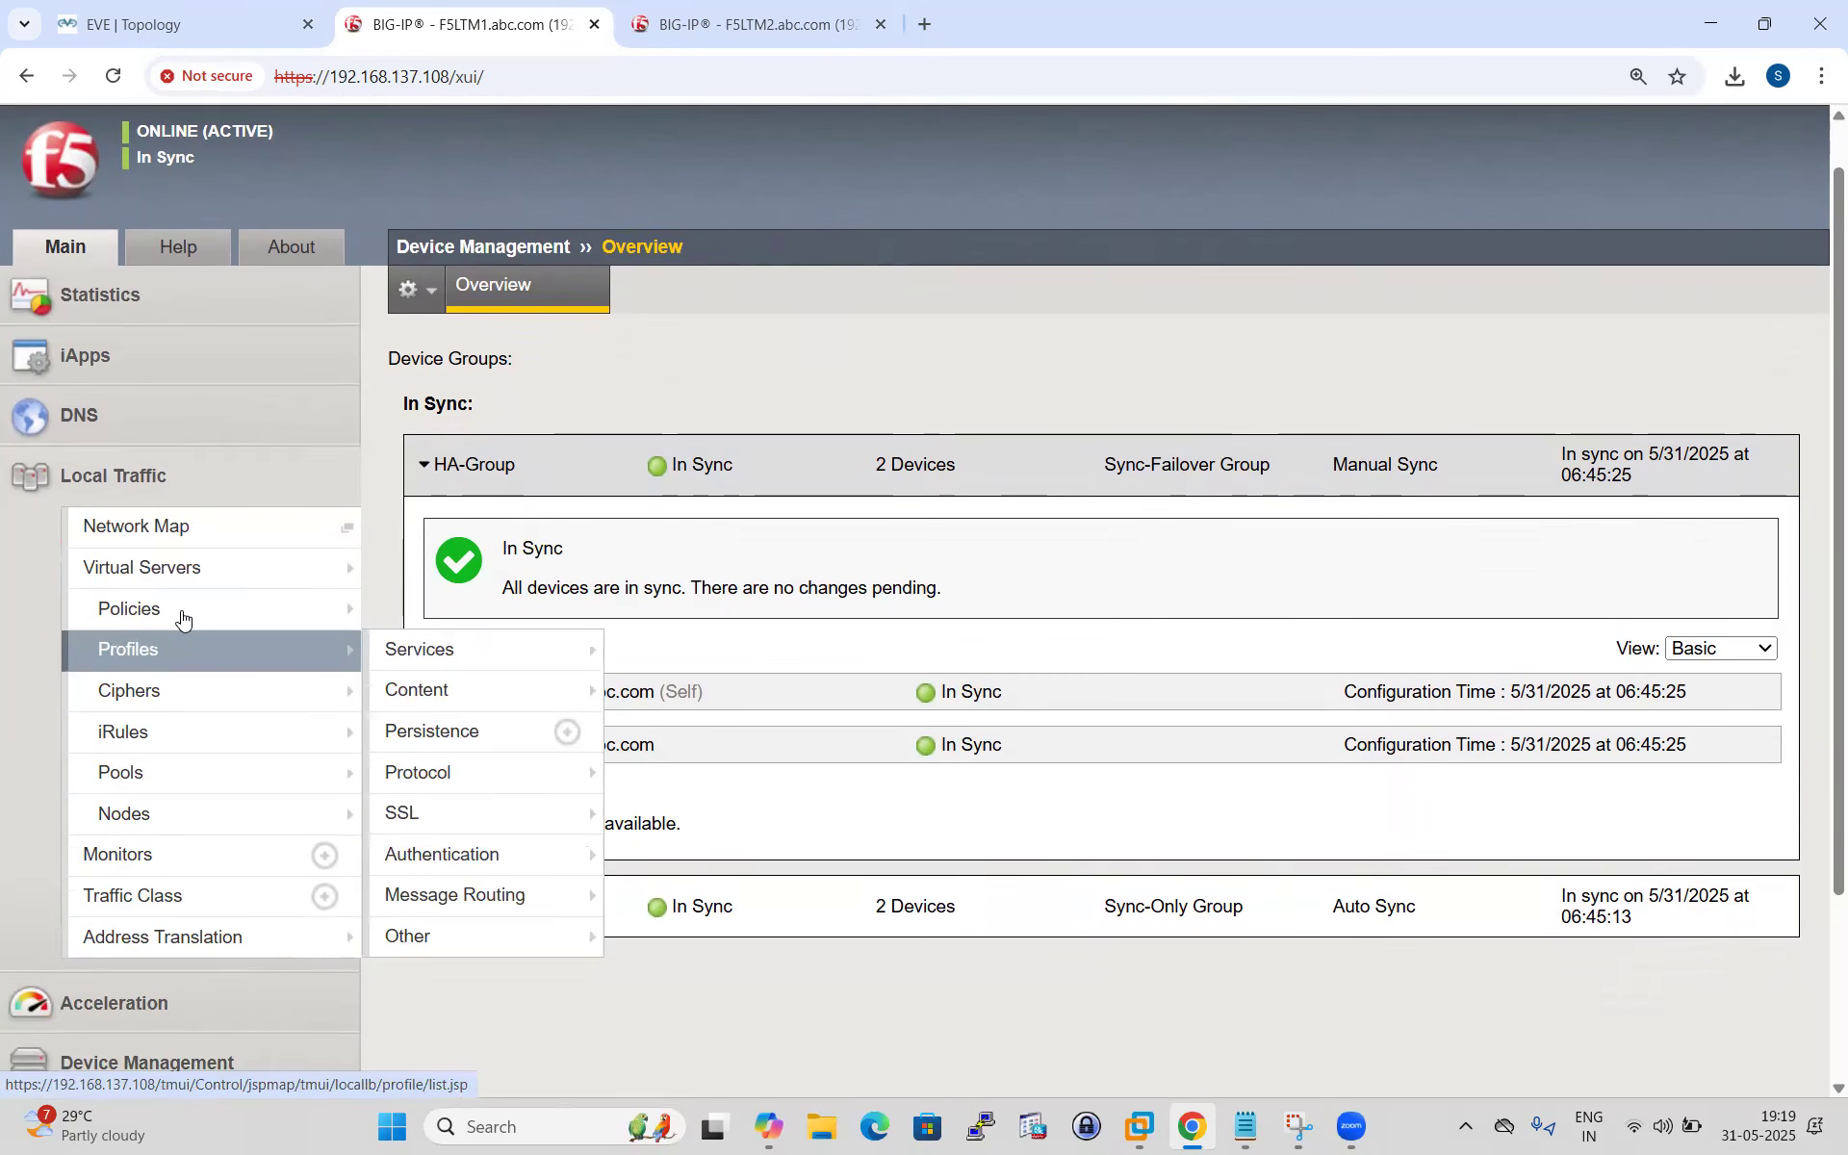
{"action": "left_click", "coordinate": [154, 568]}
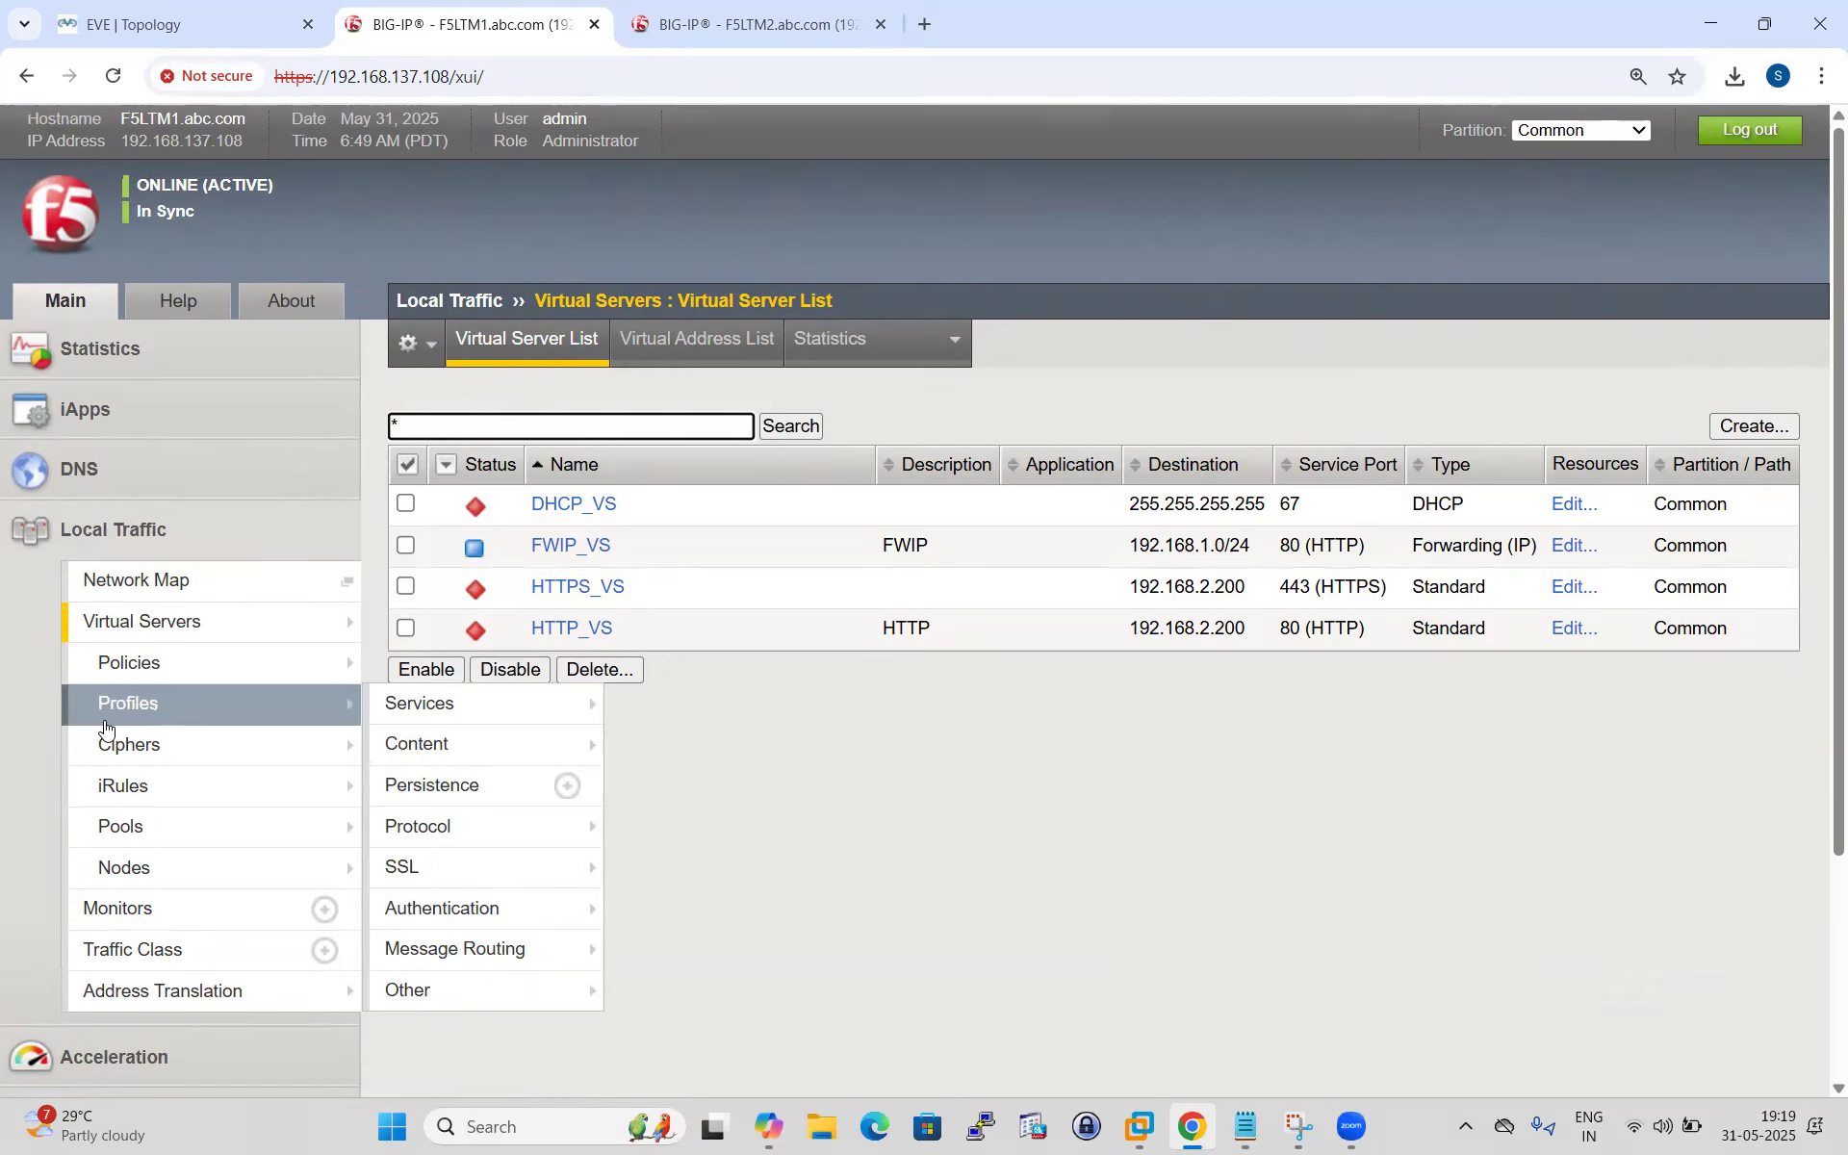
{"action": "scroll", "coordinate": [124, 760], "scroll_direction": "down", "scroll_amount": 3}
{"action": "scroll", "coordinate": [135, 759], "scroll_direction": "up", "scroll_amount": 1}
Review F5LTM1's pools and nodes, then enter host 192.168.137.108 in PuTTY.
{"action": "mouse_move", "coordinate": [130, 660]}
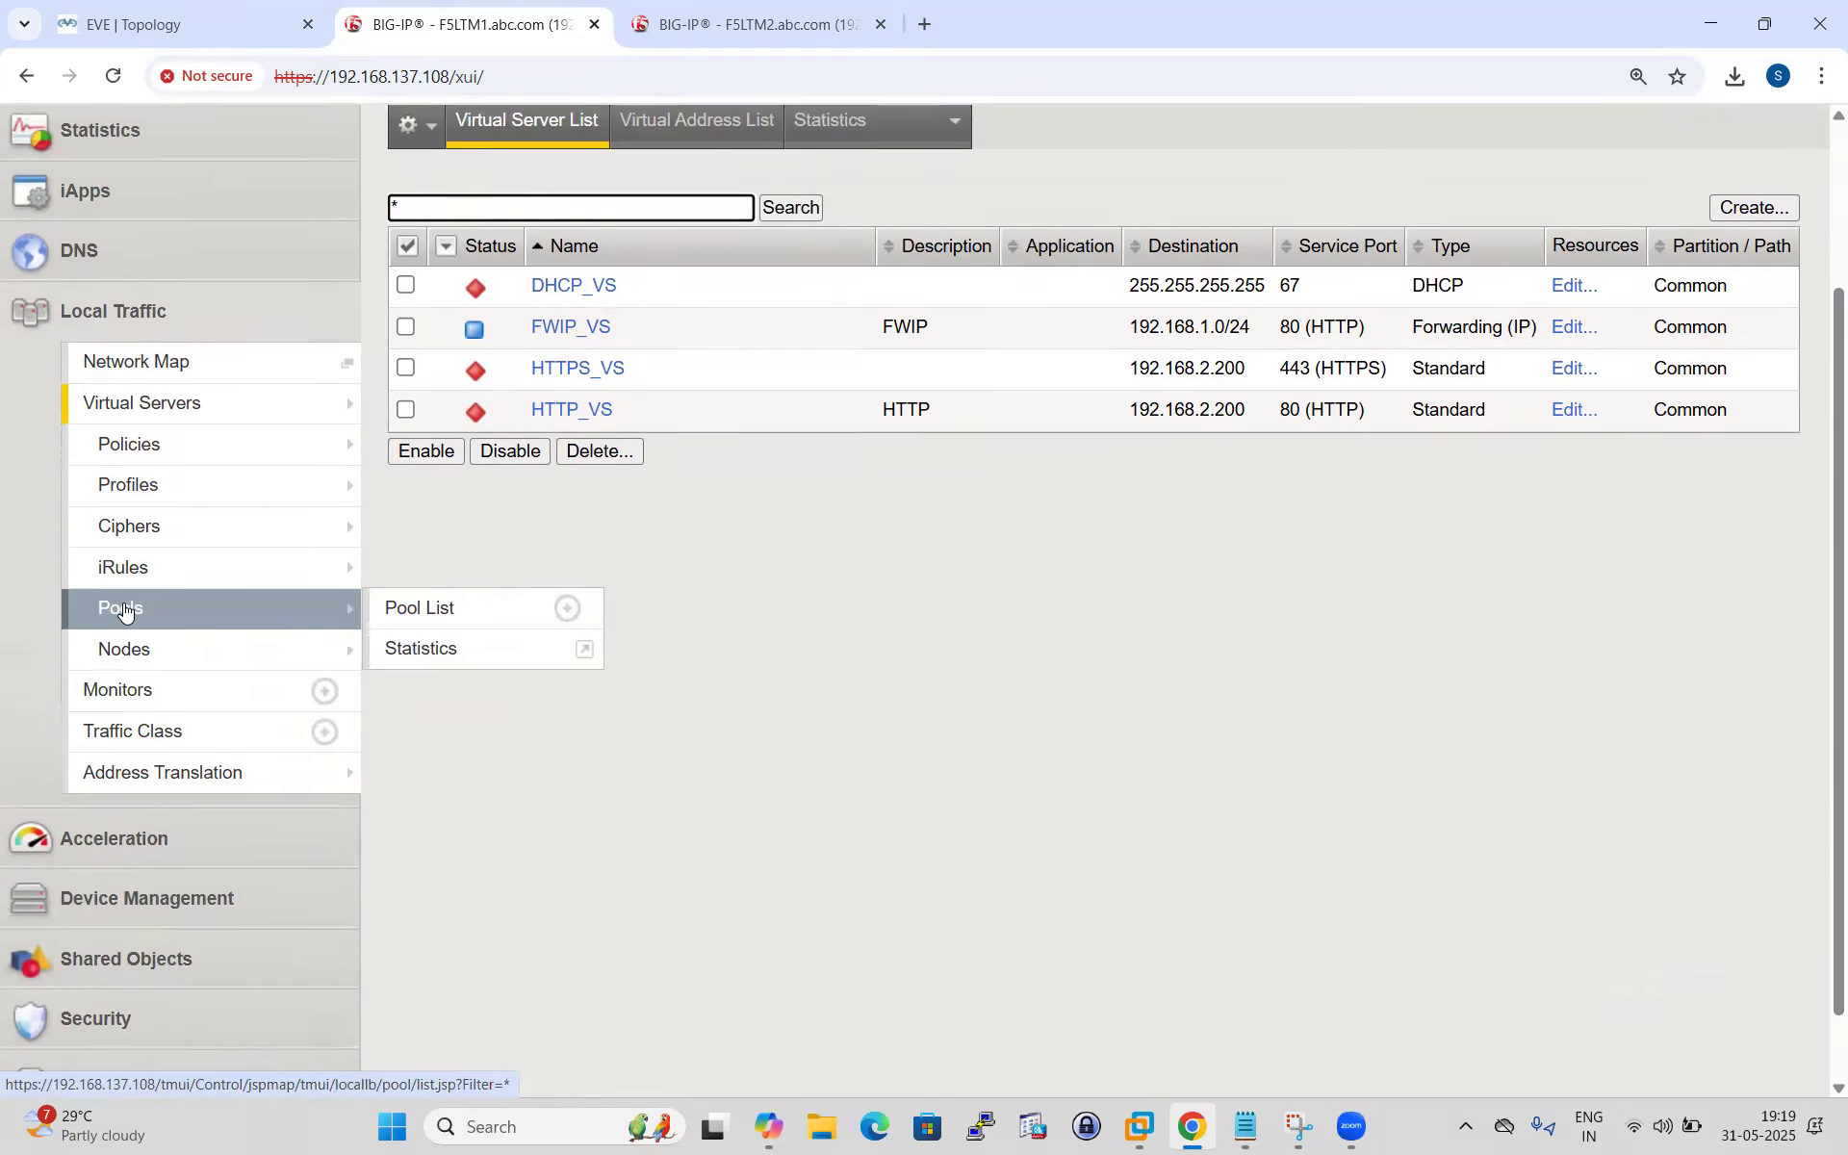
{"action": "left_click", "coordinate": [123, 608]}
{"action": "scroll", "coordinate": [159, 731], "scroll_direction": "down", "scroll_amount": 3}
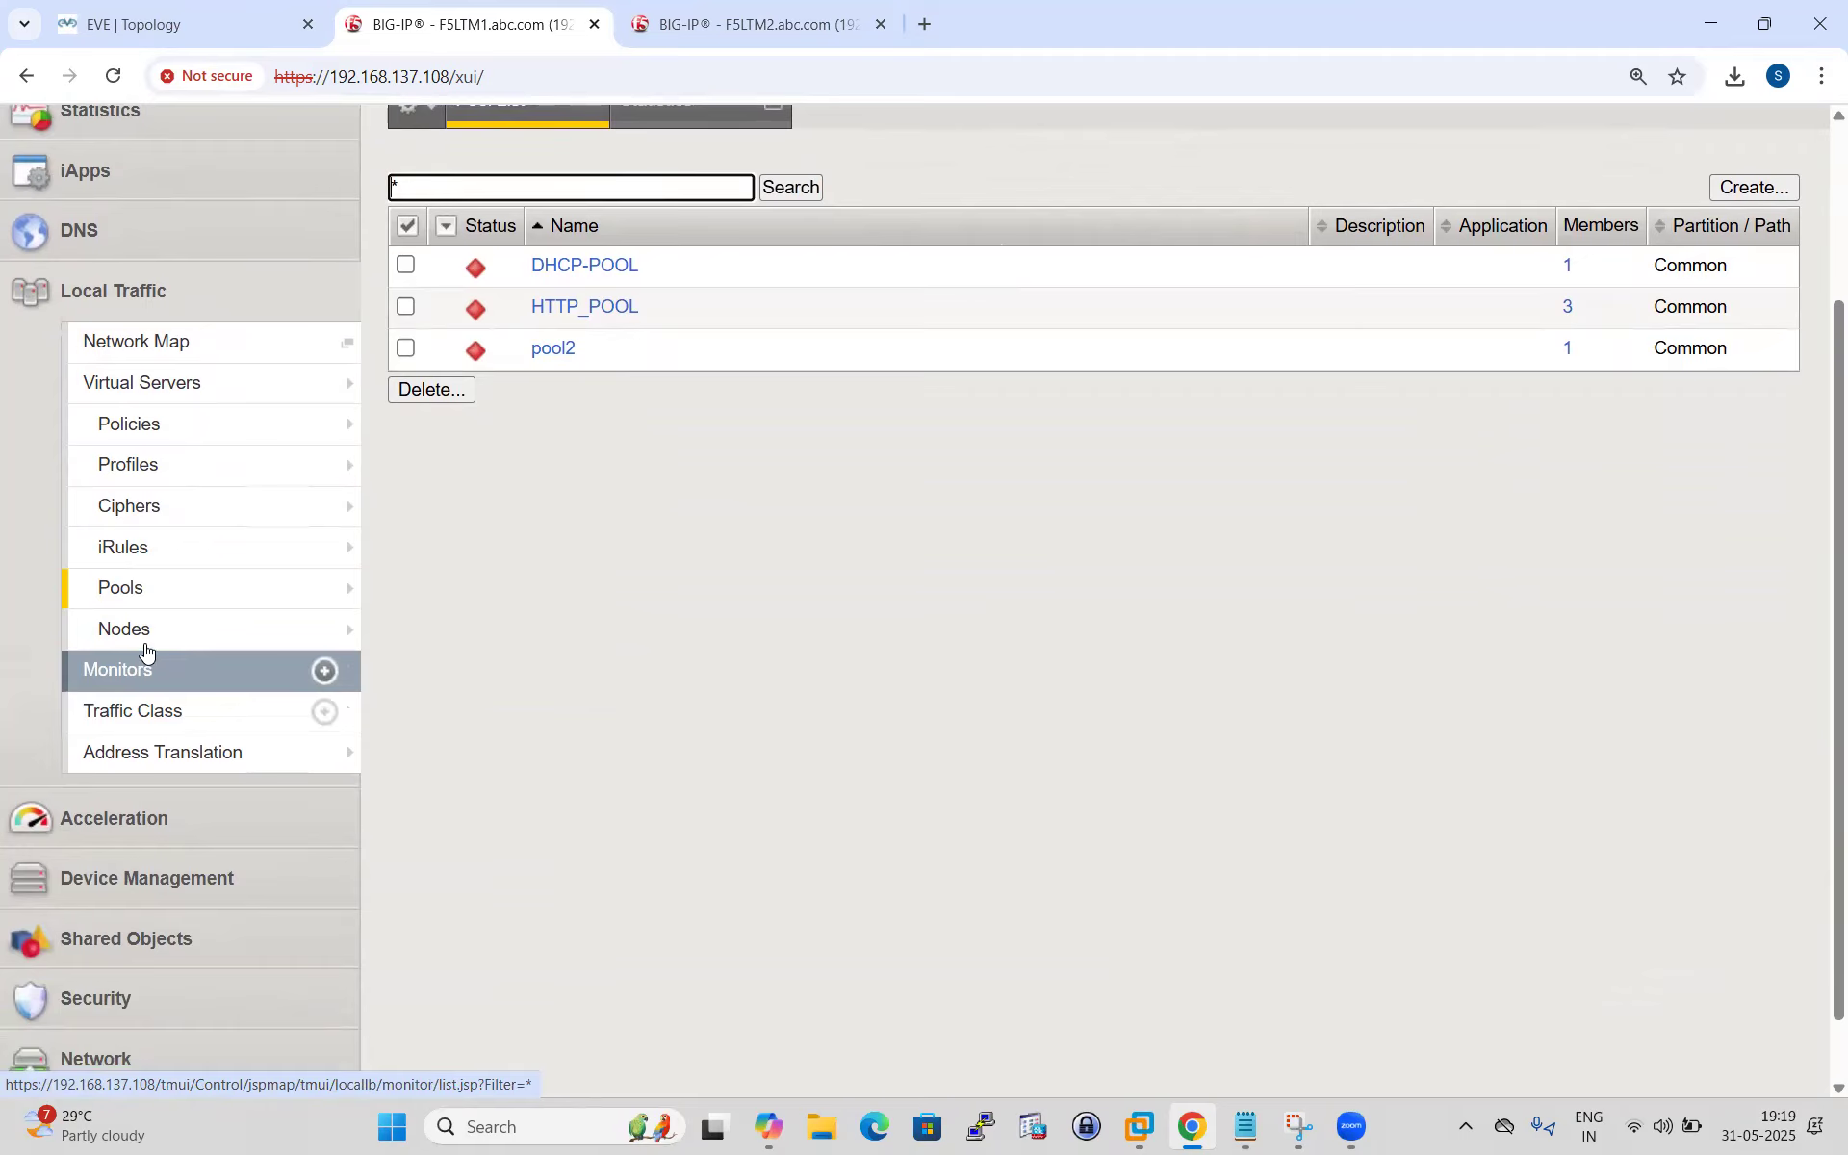
{"action": "left_click", "coordinate": [125, 633]}
{"action": "left_click", "coordinate": [983, 1124]}
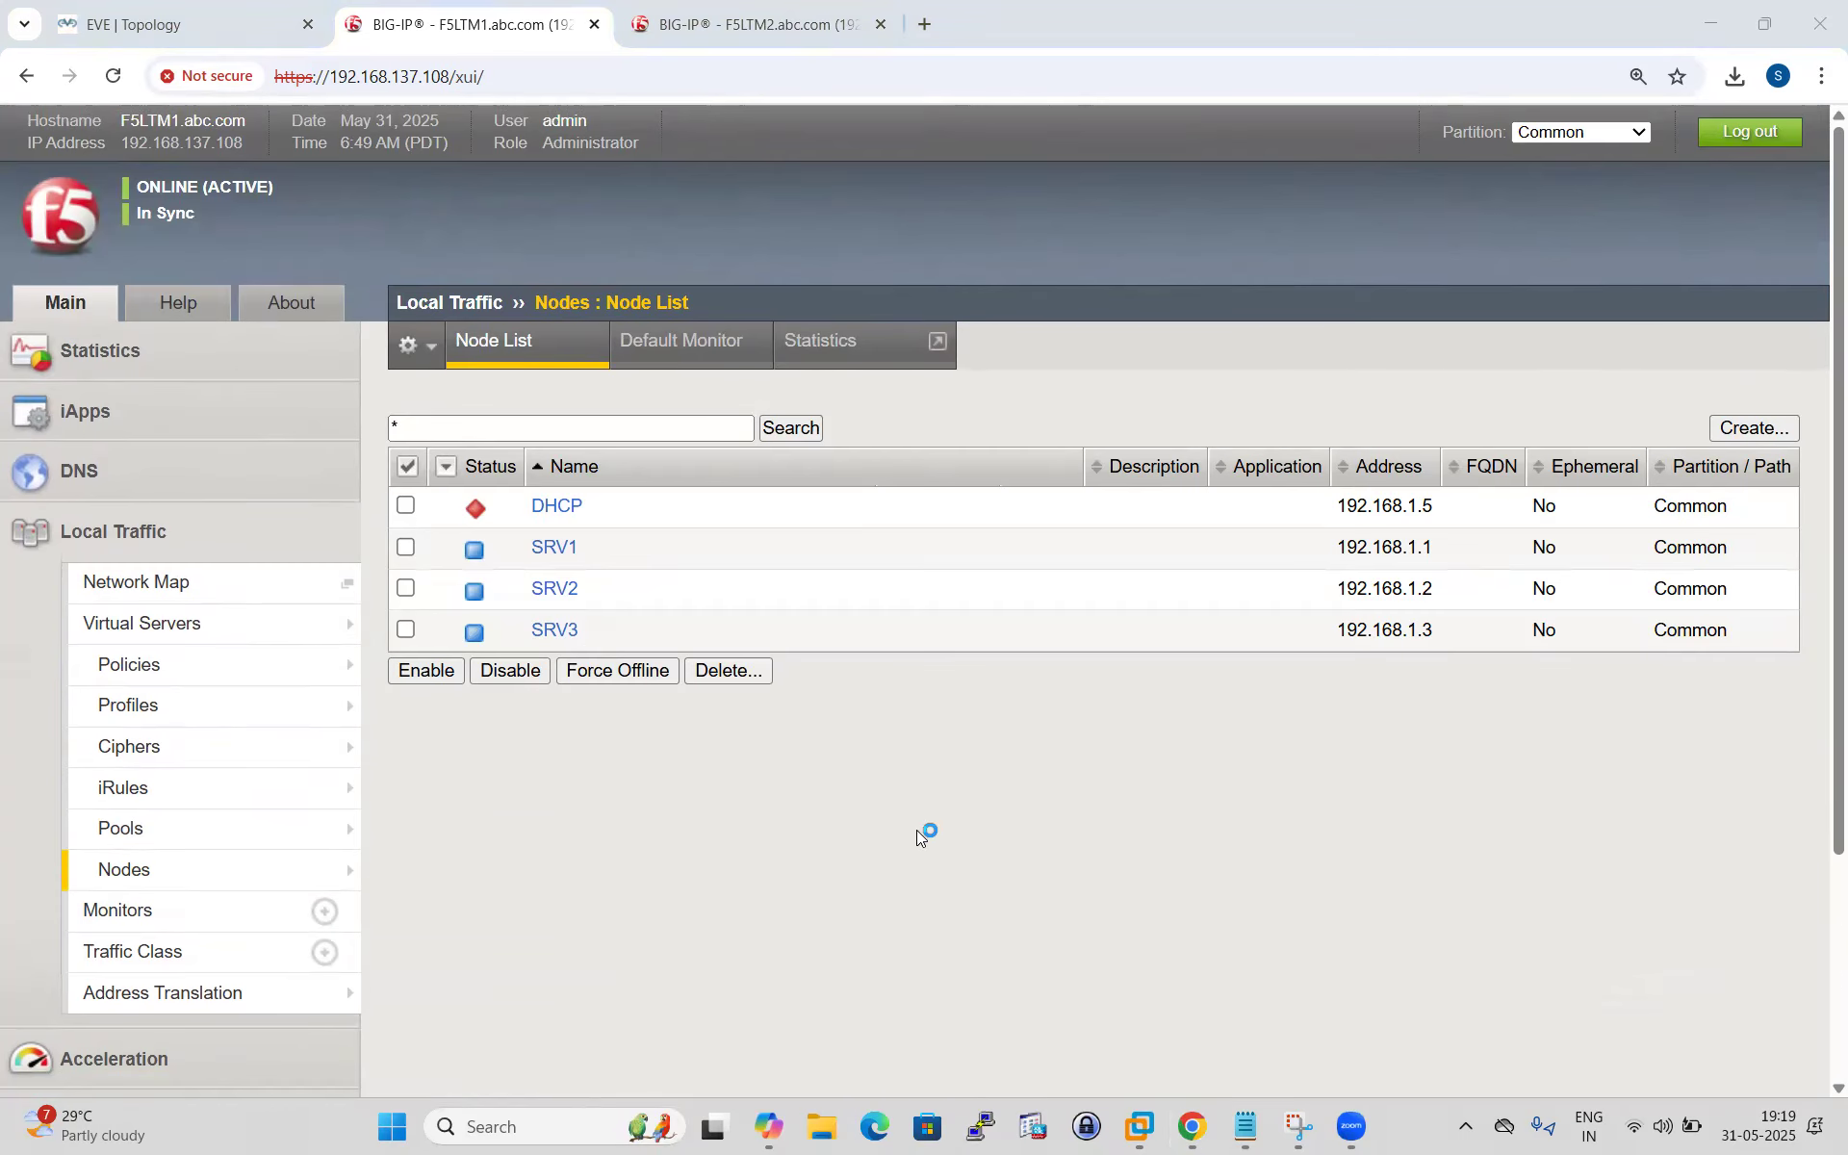
{"action": "type", "text": "192.168.137"}
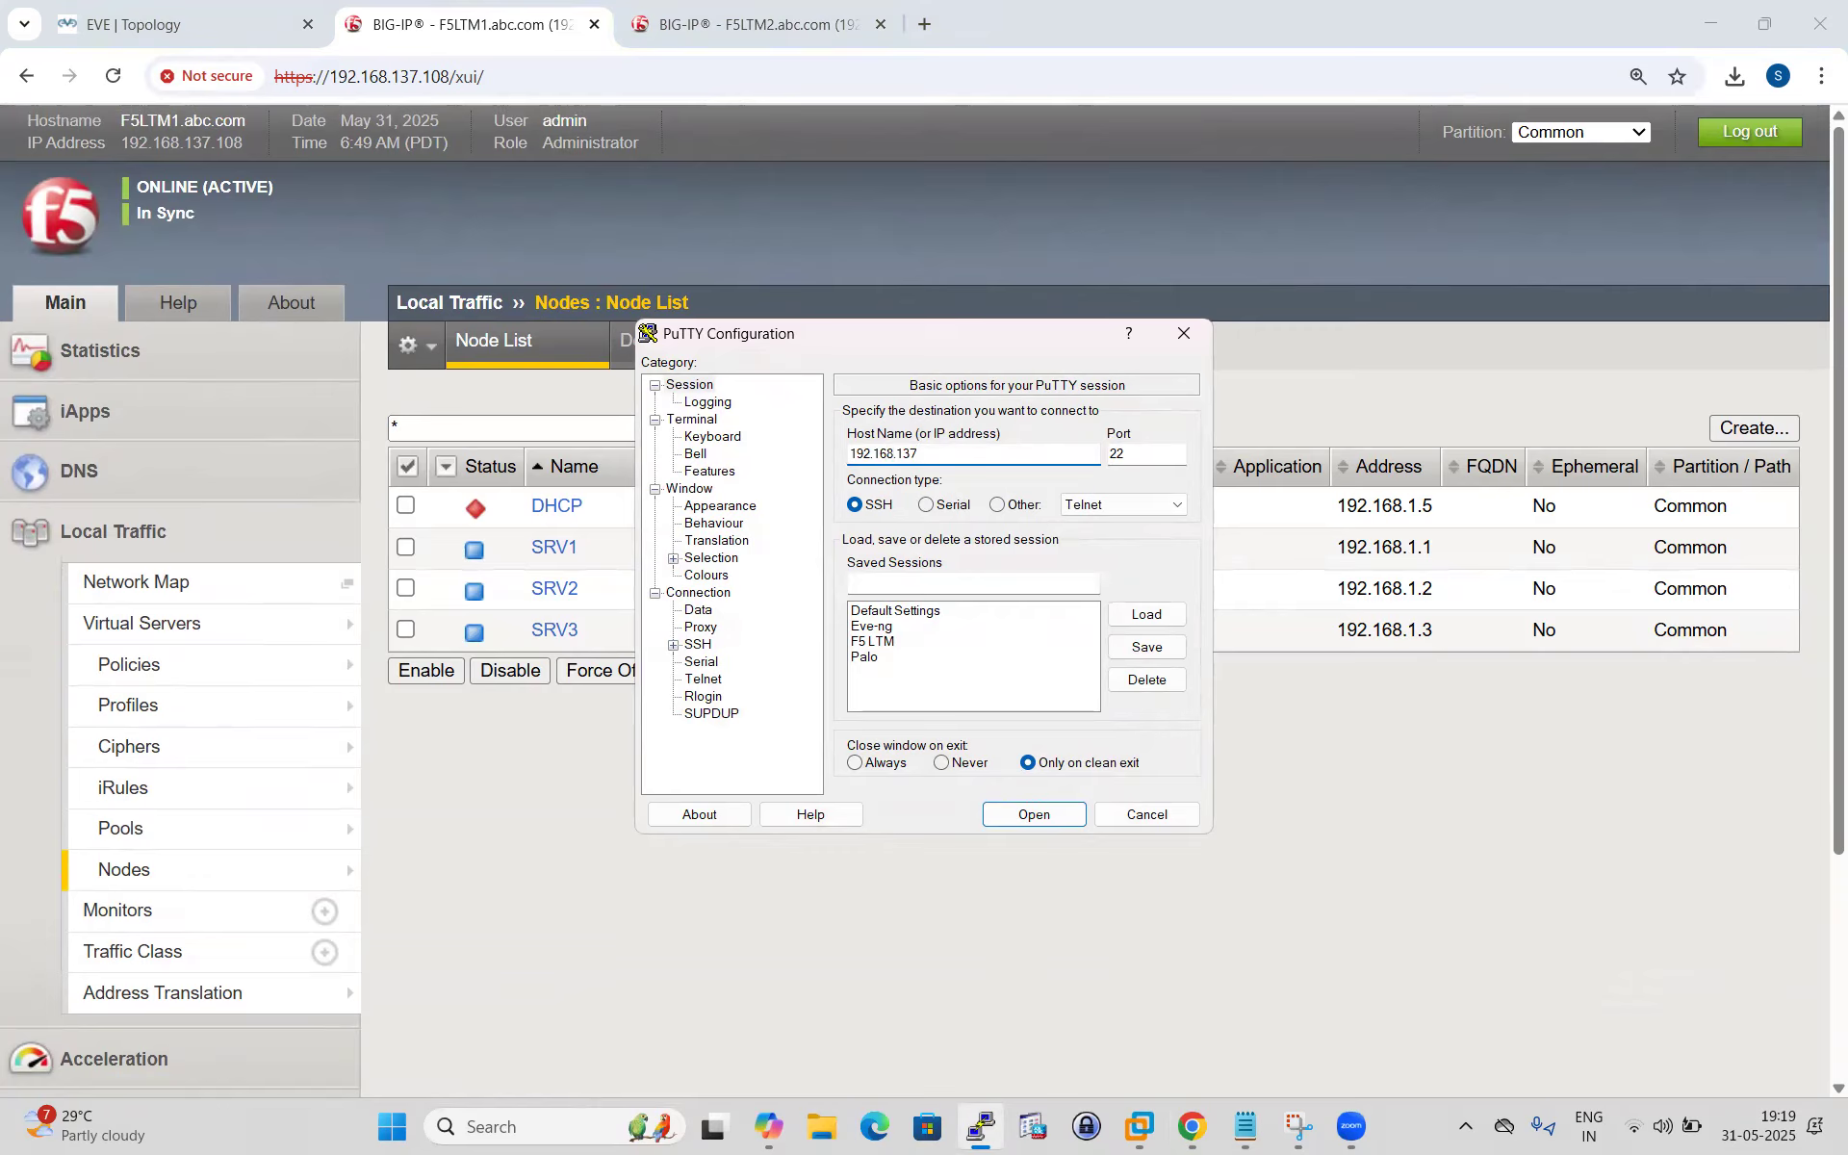
{"action": "type", "text": ".108"}
Connect over SSH to 192.168.137.108, log in as root, and maximize the terminal.
{"action": "key", "text": "Return"}
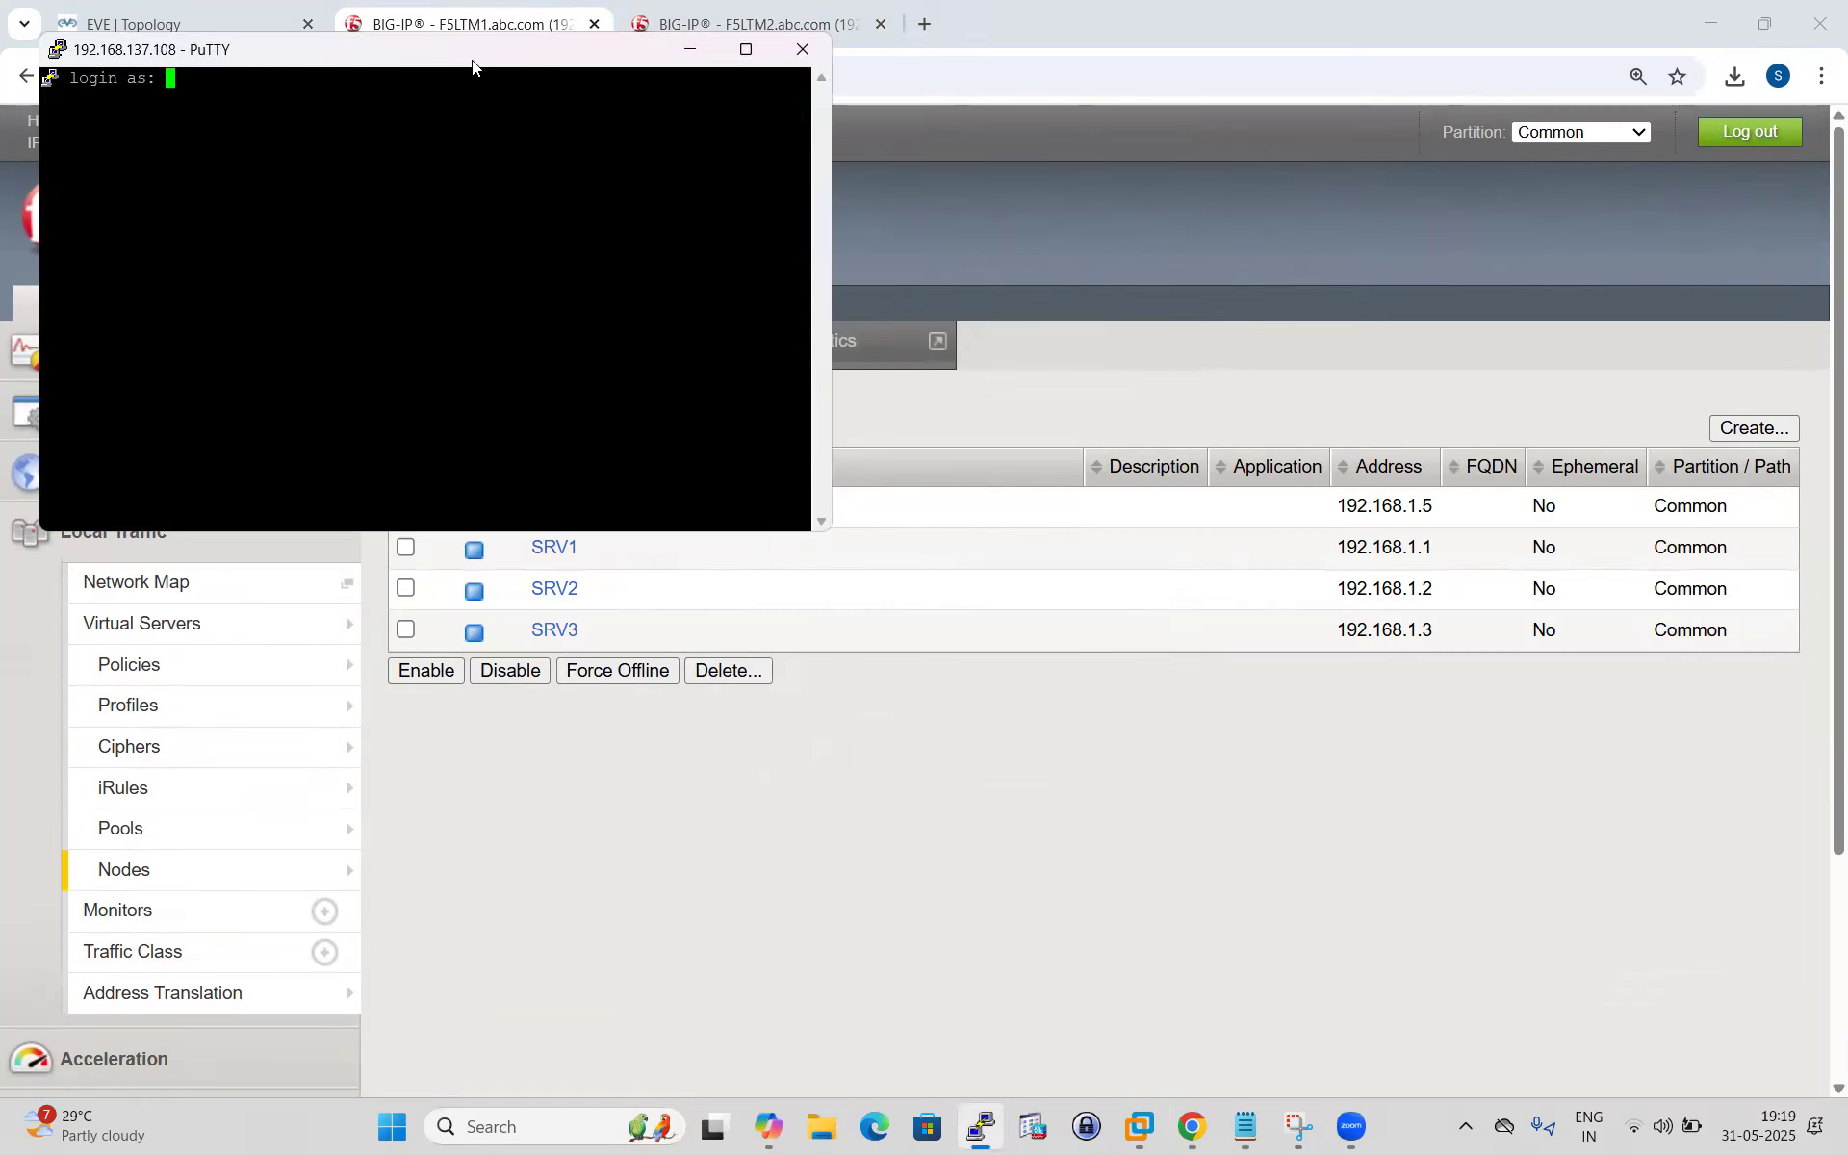
{"action": "type", "text": "root"}
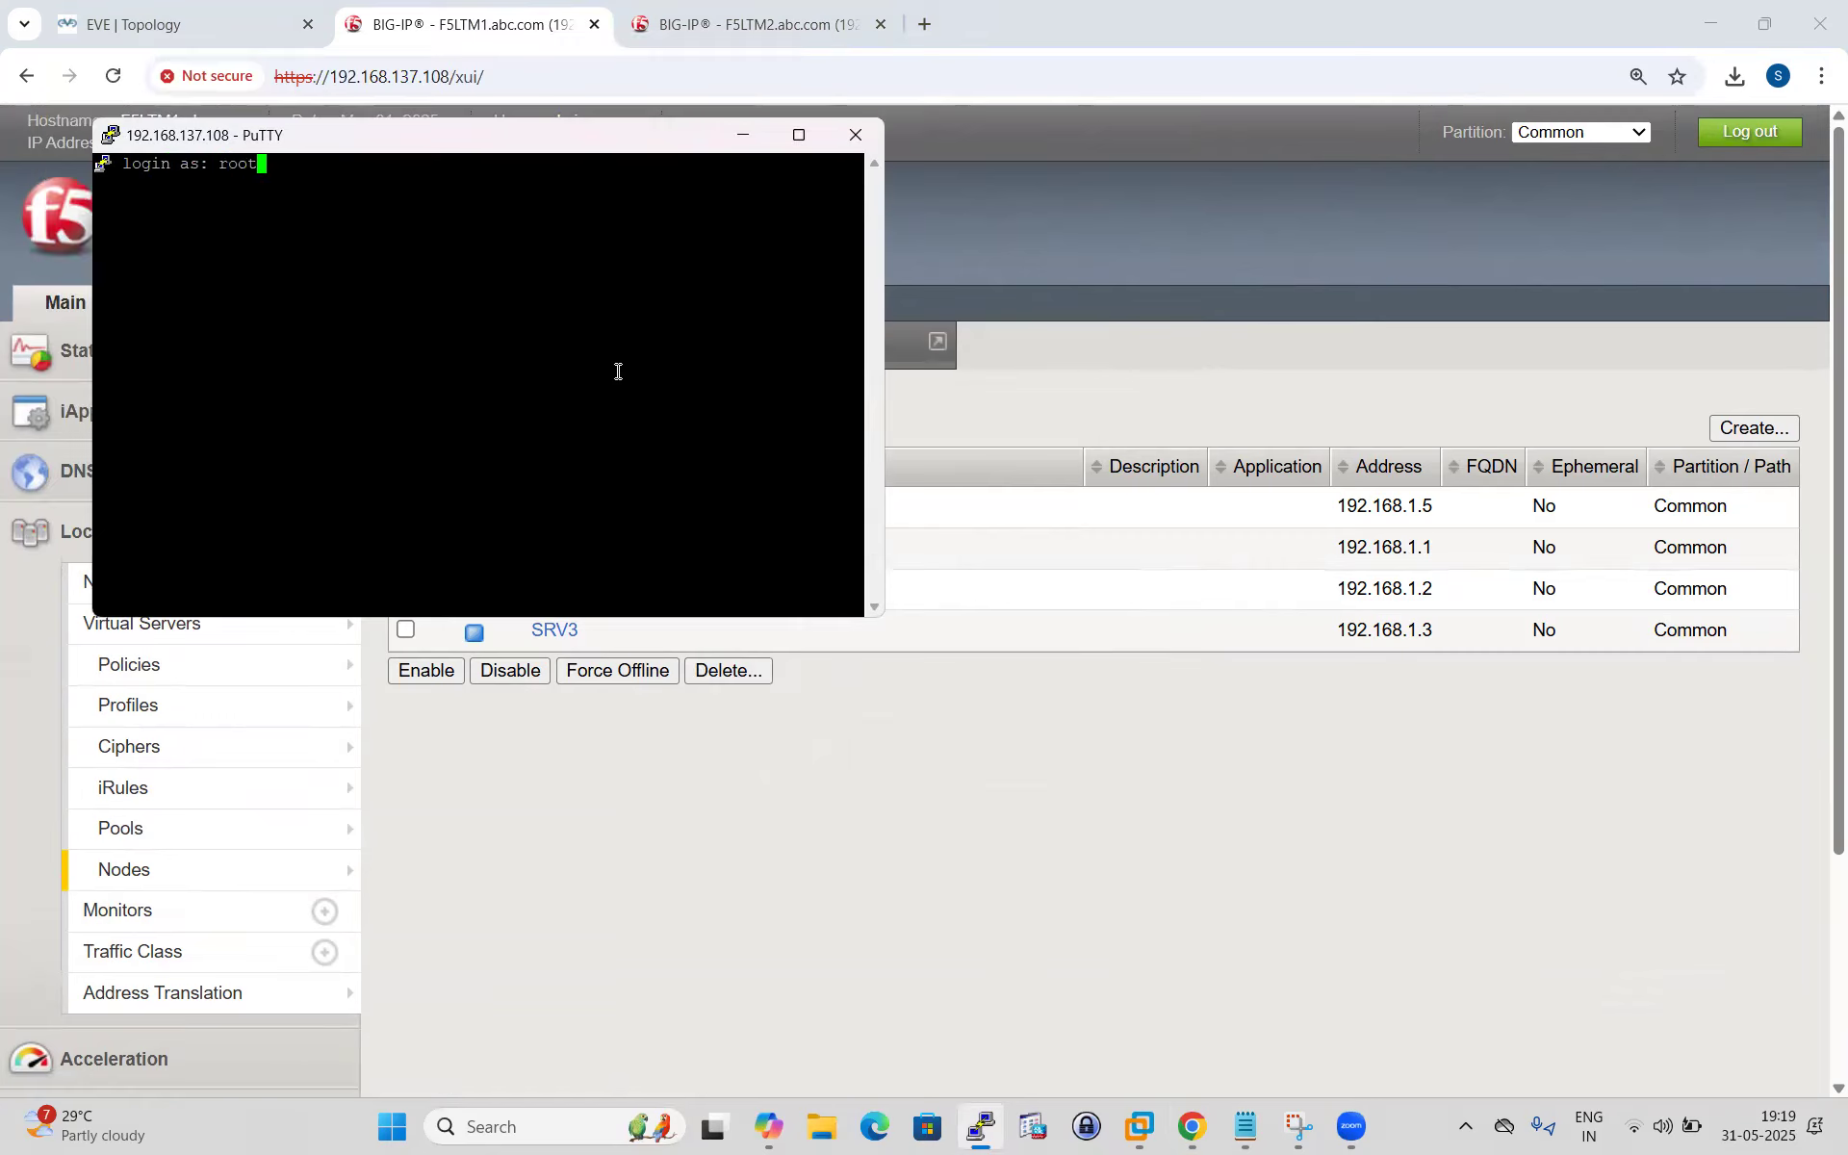
{"action": "key", "text": "Return"}
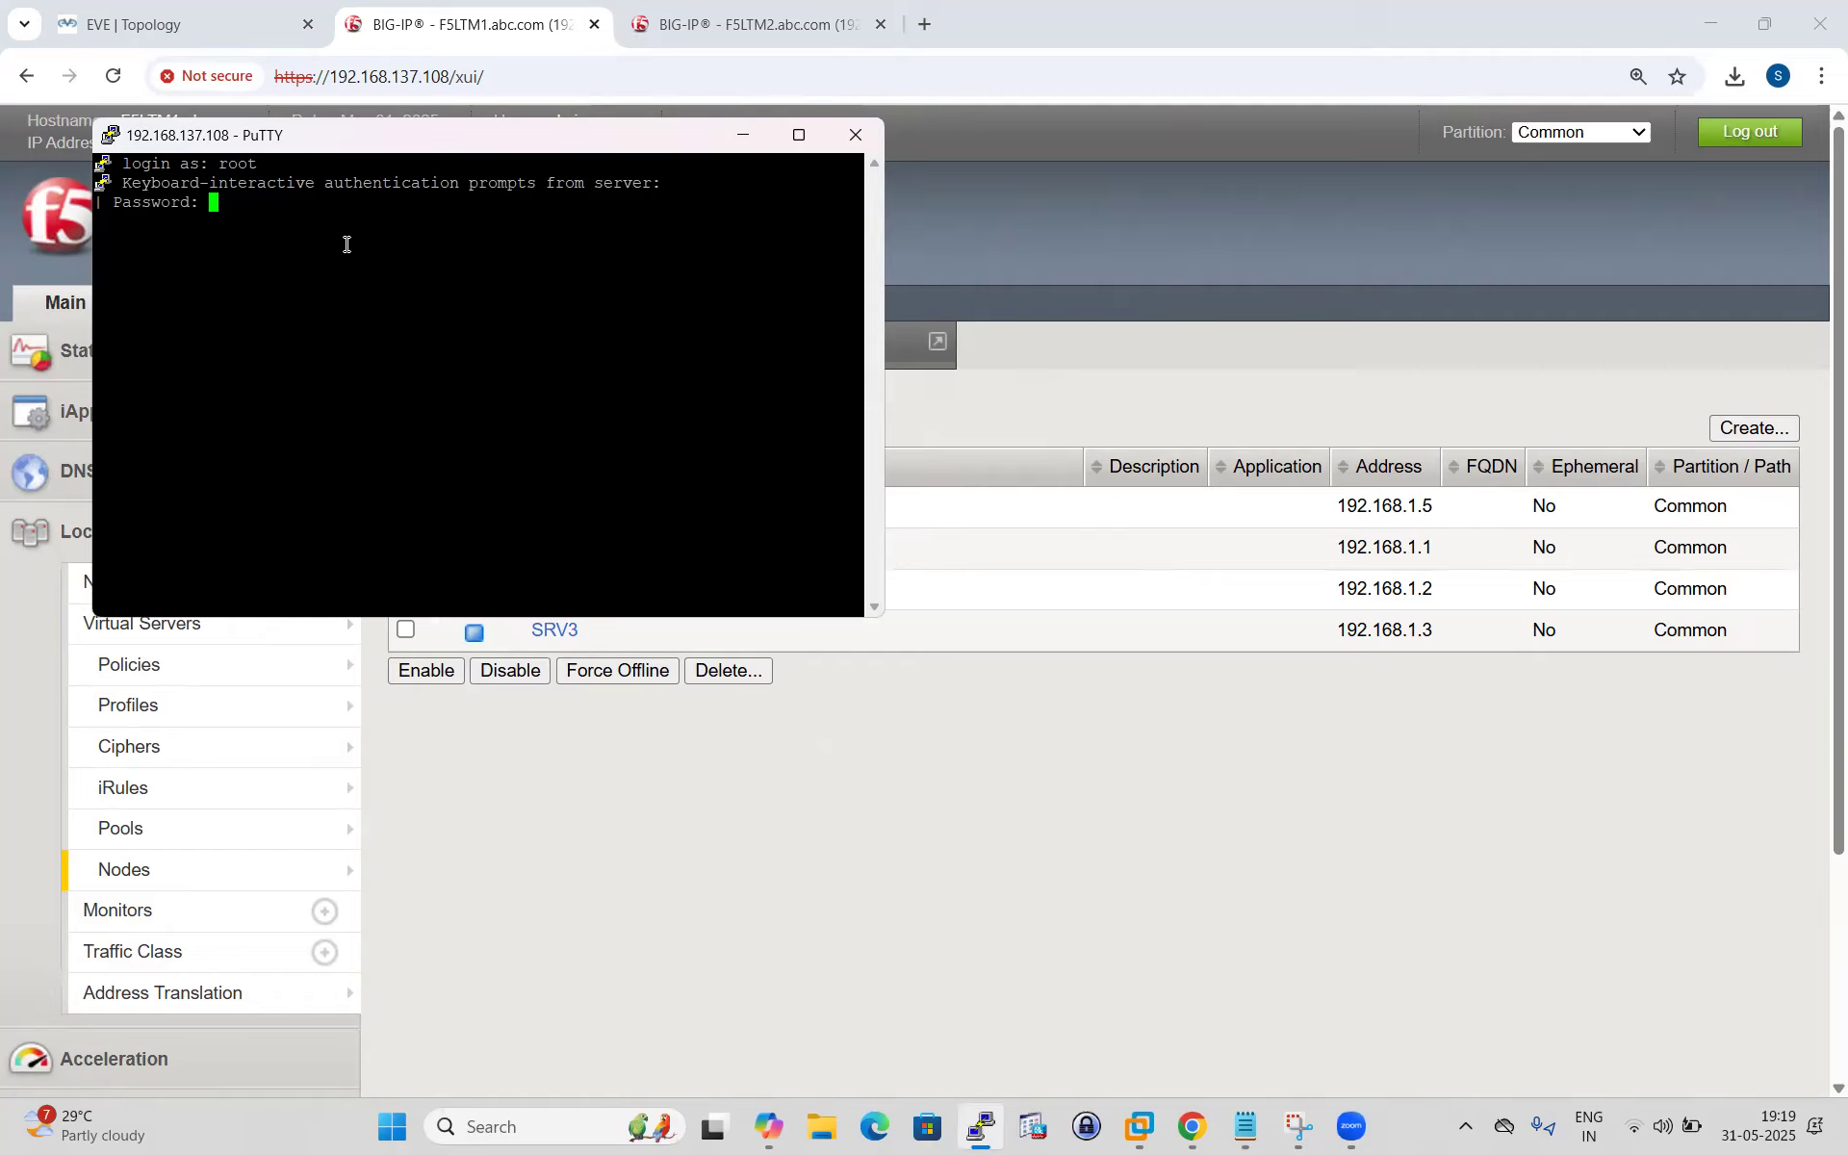
{"action": "key", "text": "Return"}
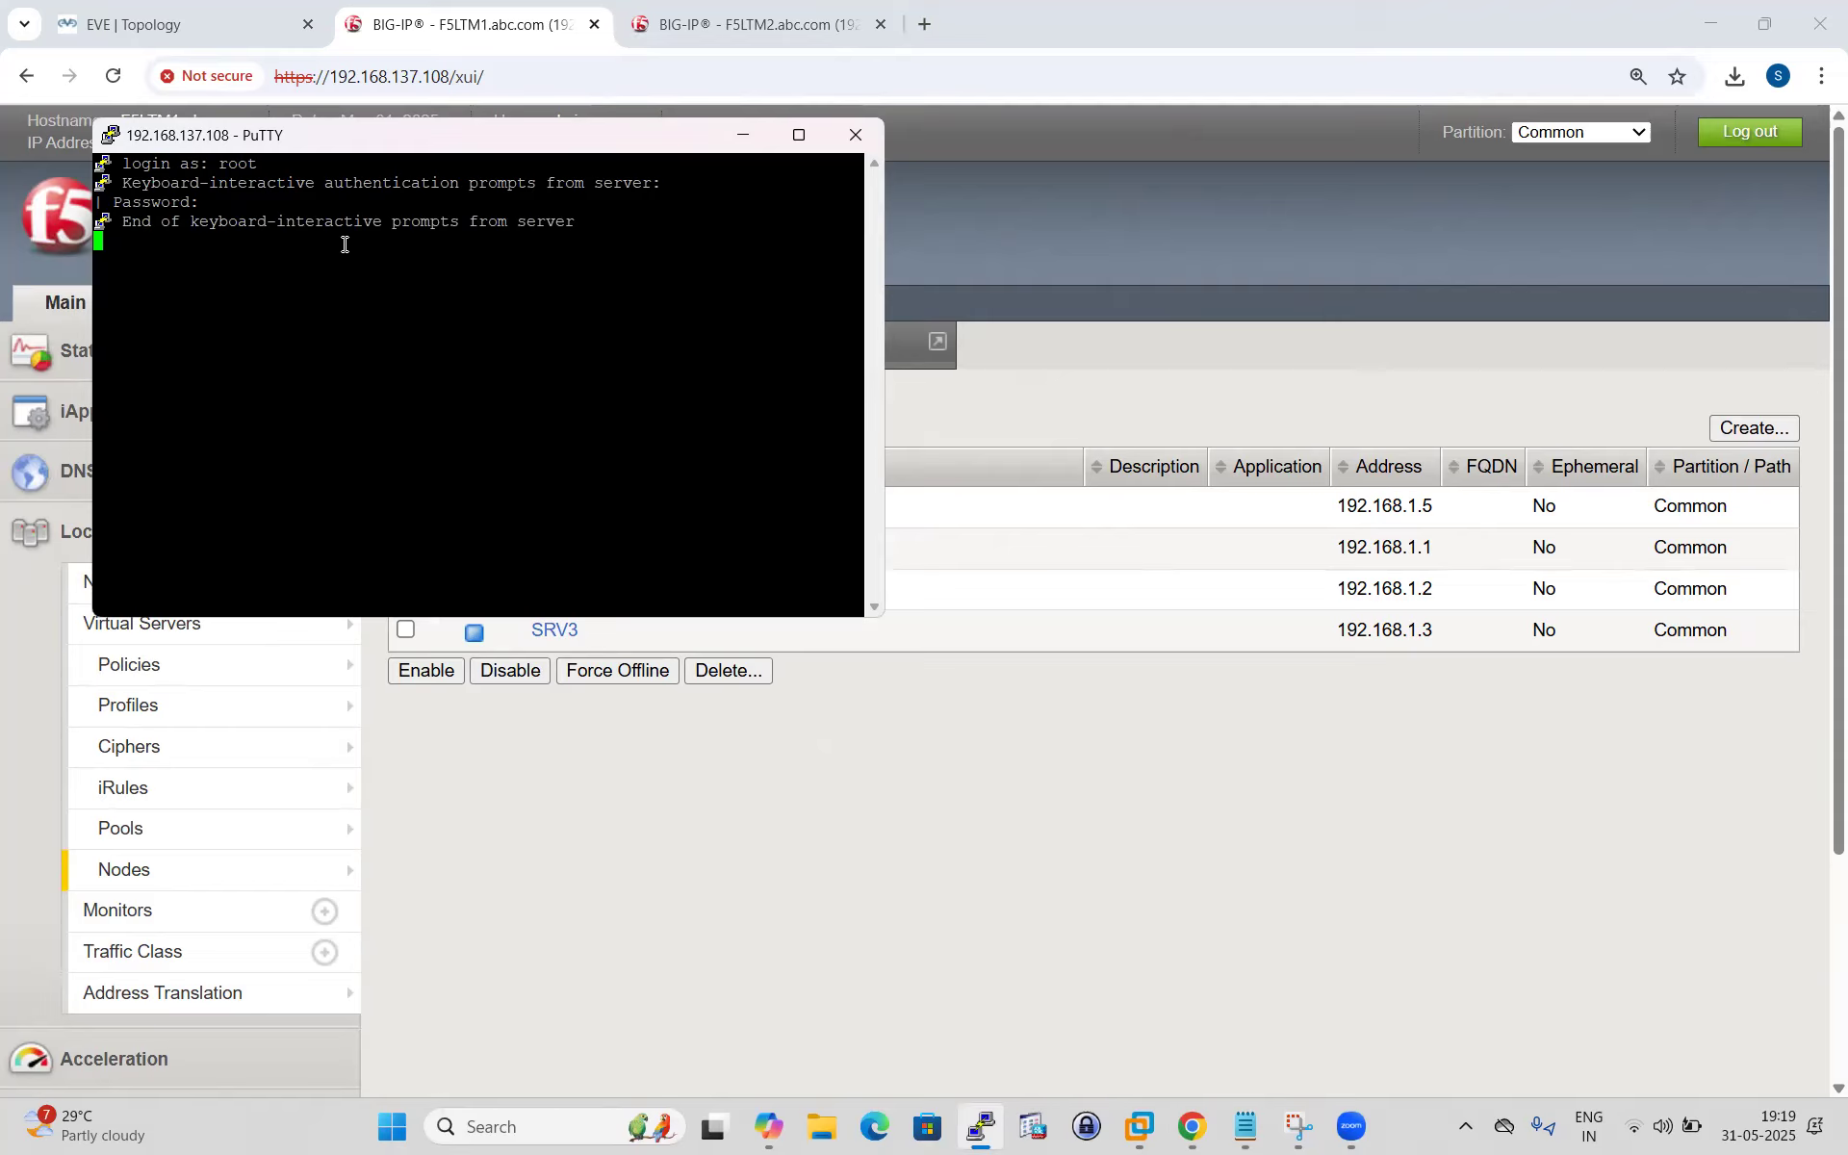
{"action": "left_click", "coordinate": [797, 135]}
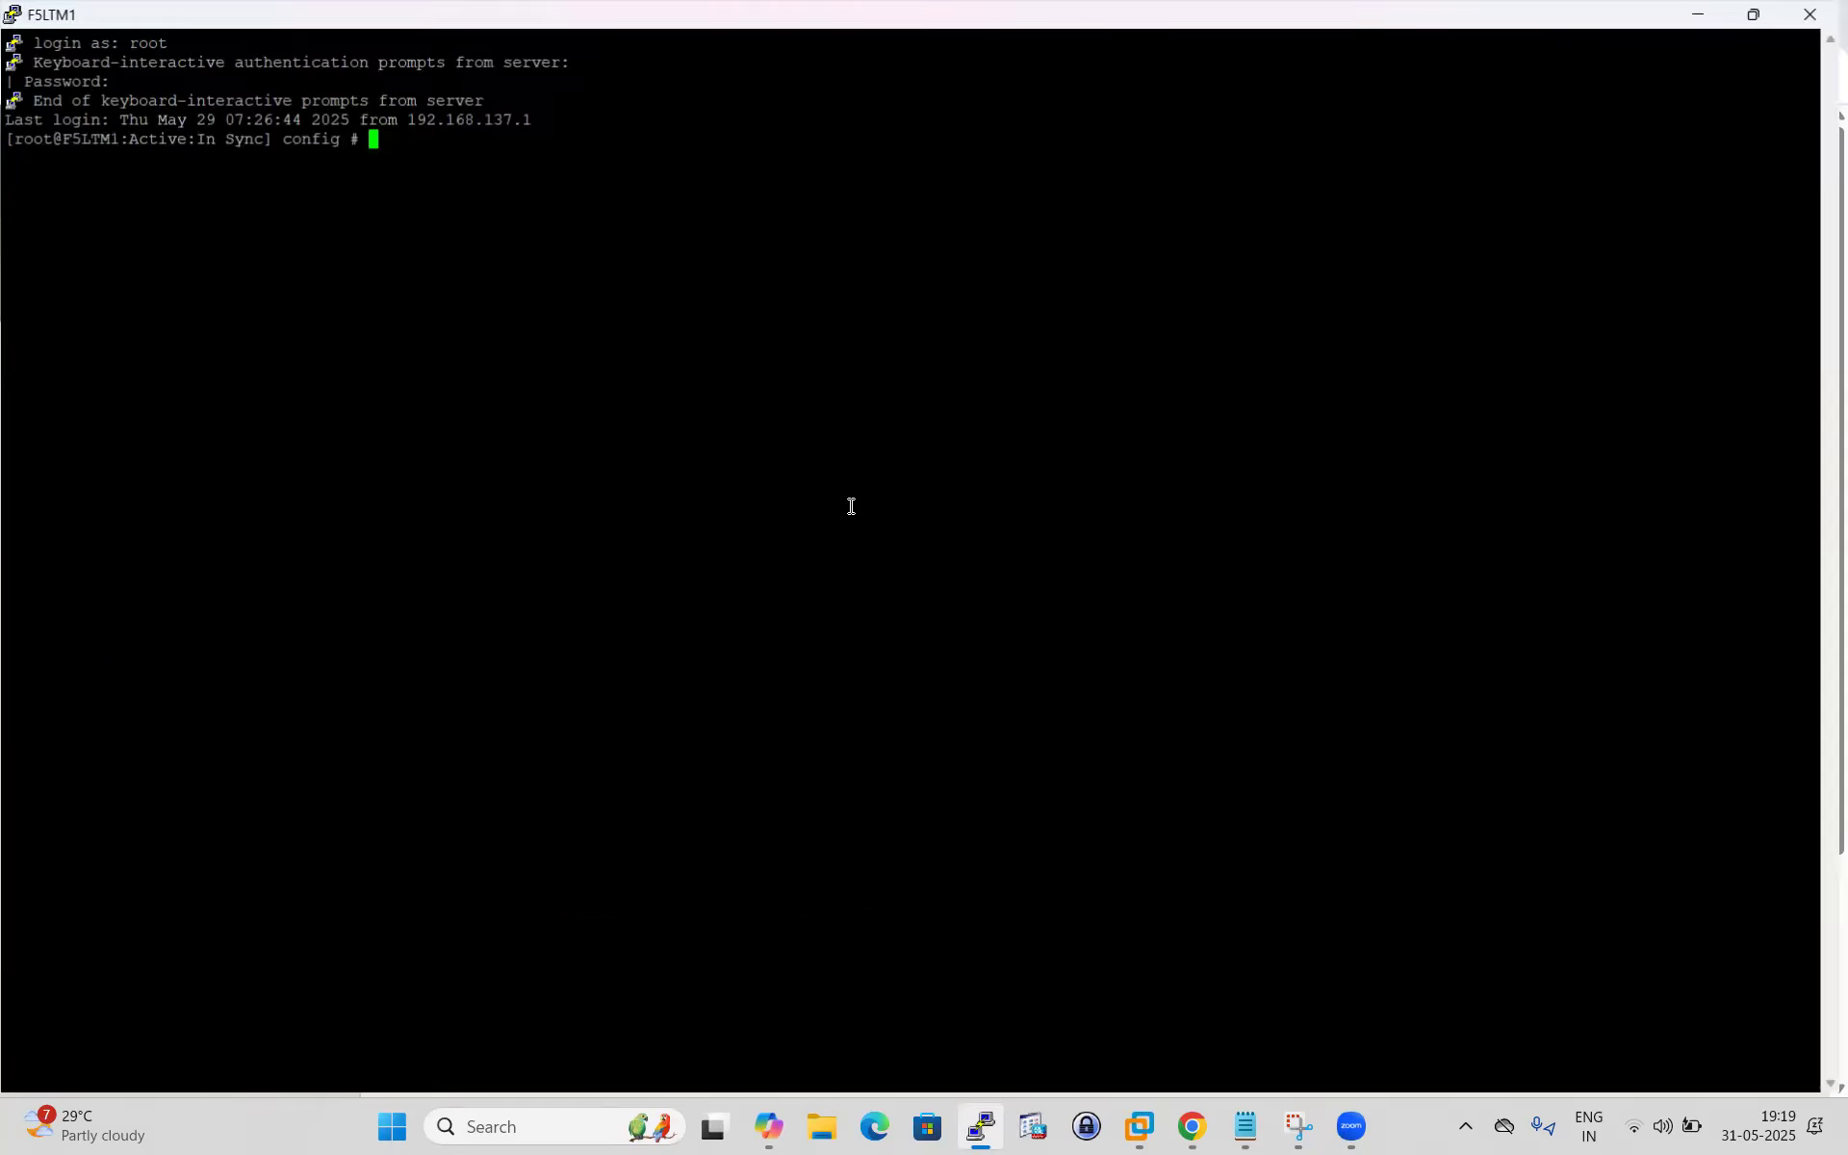
{"action": "key", "text": "Return"}
{"action": "key", "text": "Return"}
{"action": "key", "text": "Return"}
{"action": "key", "text": "Return"}
{"action": "key", "text": "Return"}
{"action": "left_click", "coordinate": [11, 13]}
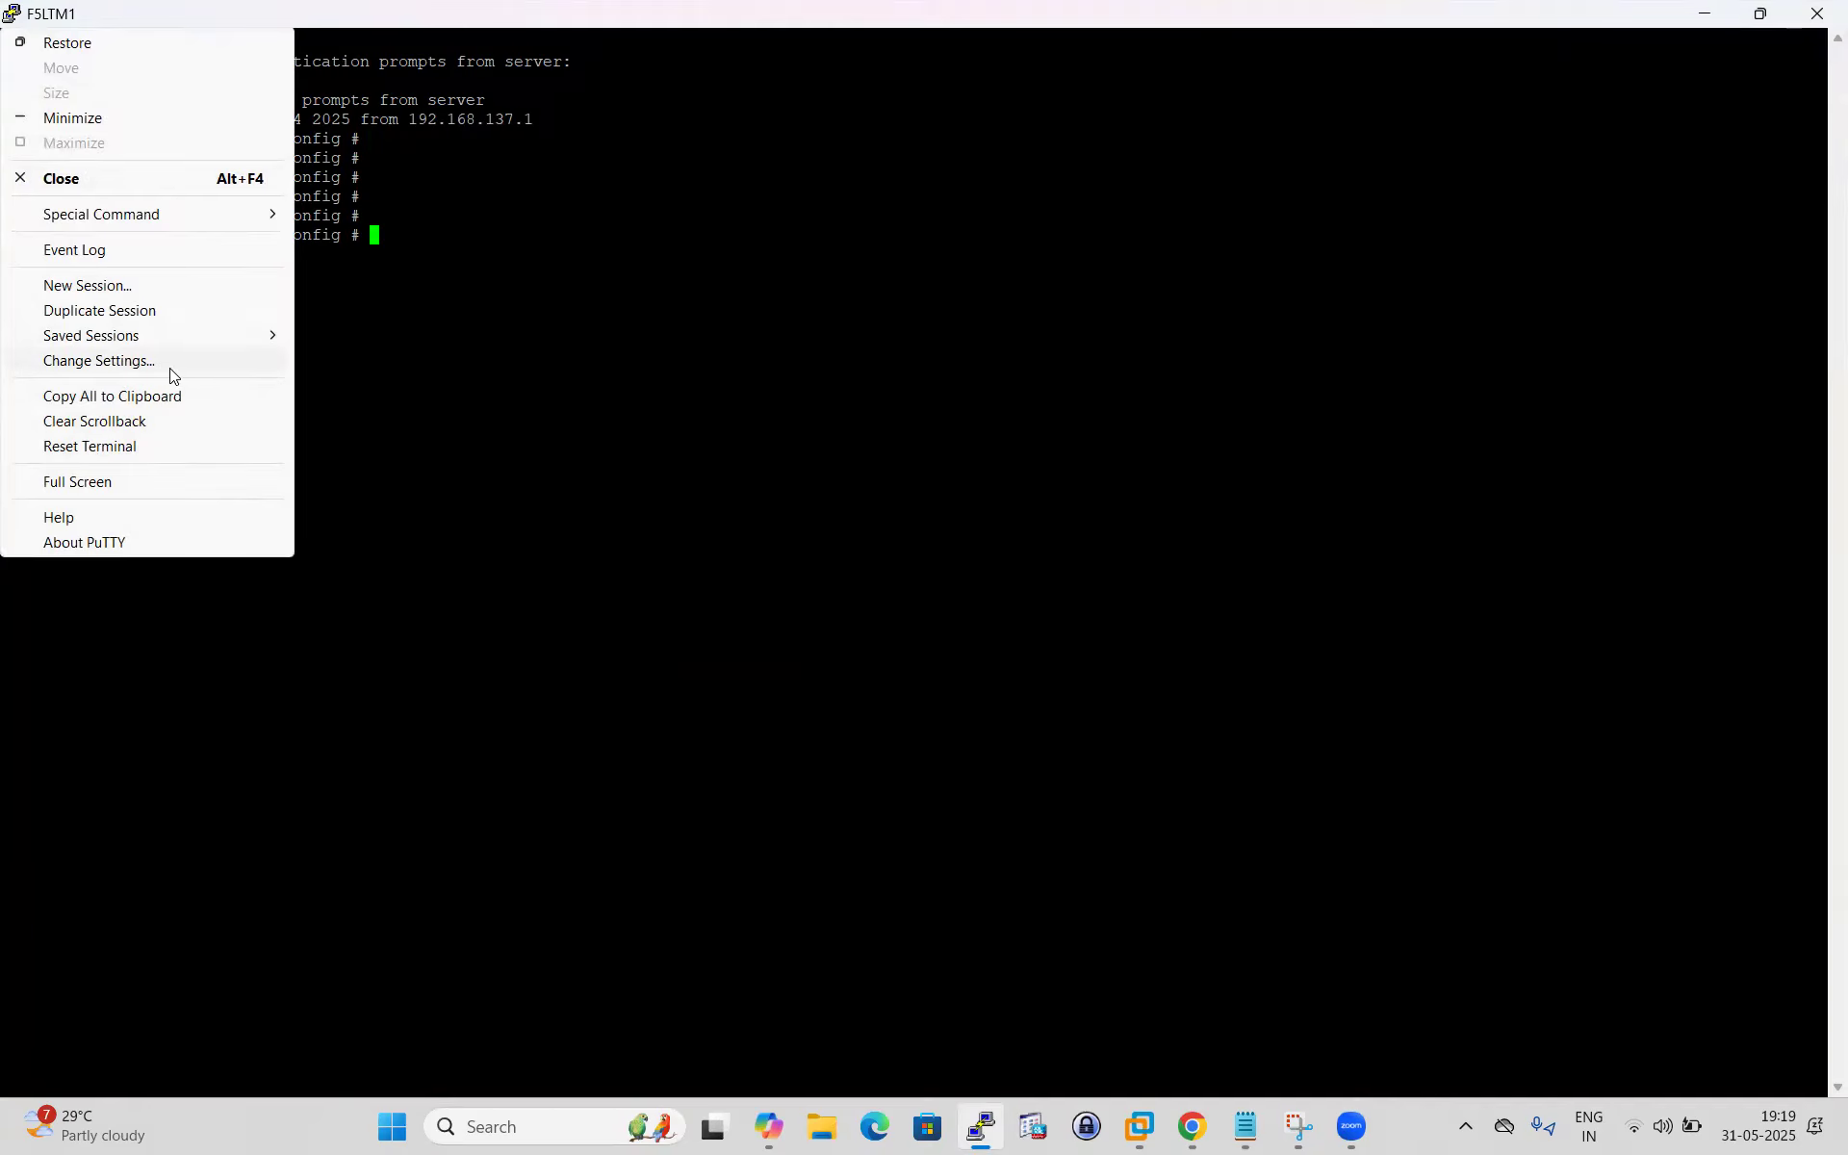
Change PuTTY's terminal font to Courier New 12-point and apply it.
{"action": "left_click", "coordinate": [135, 362]}
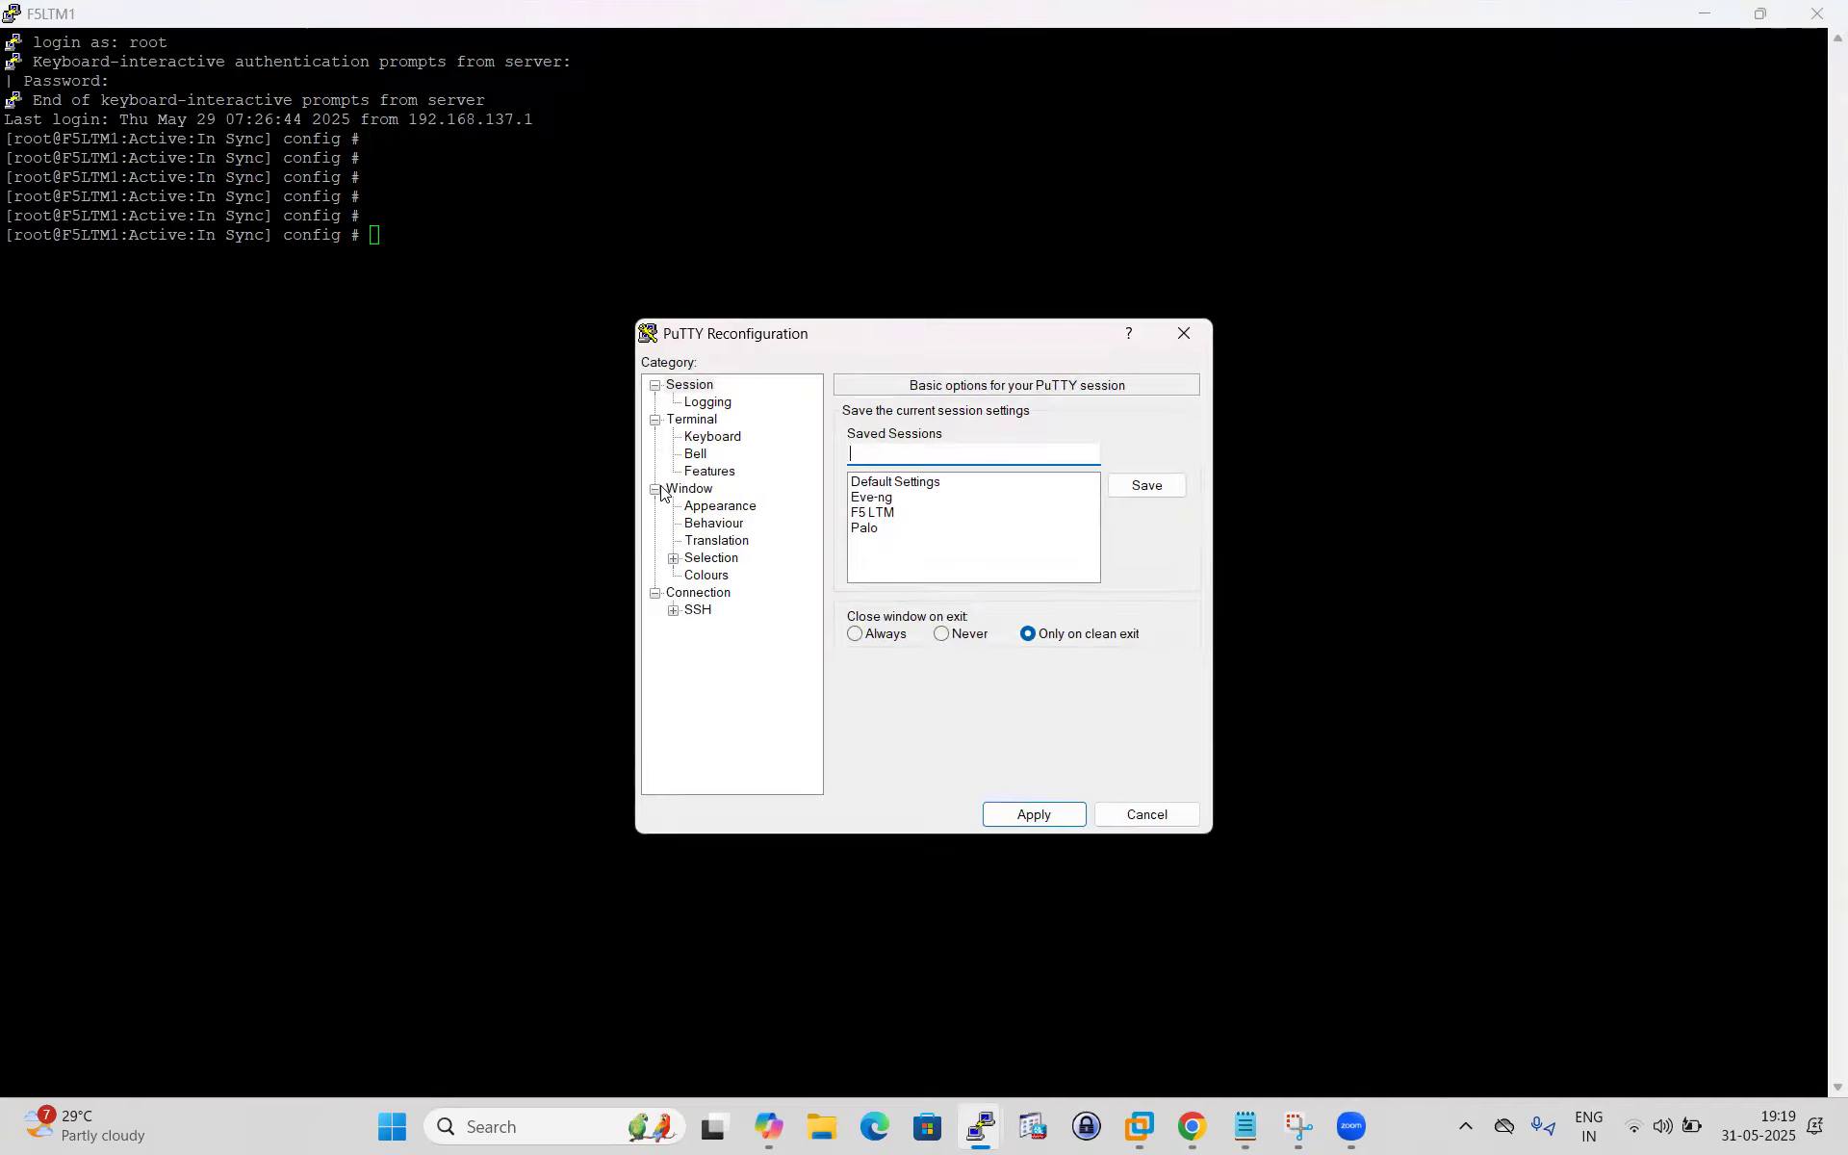
{"action": "left_click", "coordinate": [736, 507]}
{"action": "left_click", "coordinate": [1145, 554]}
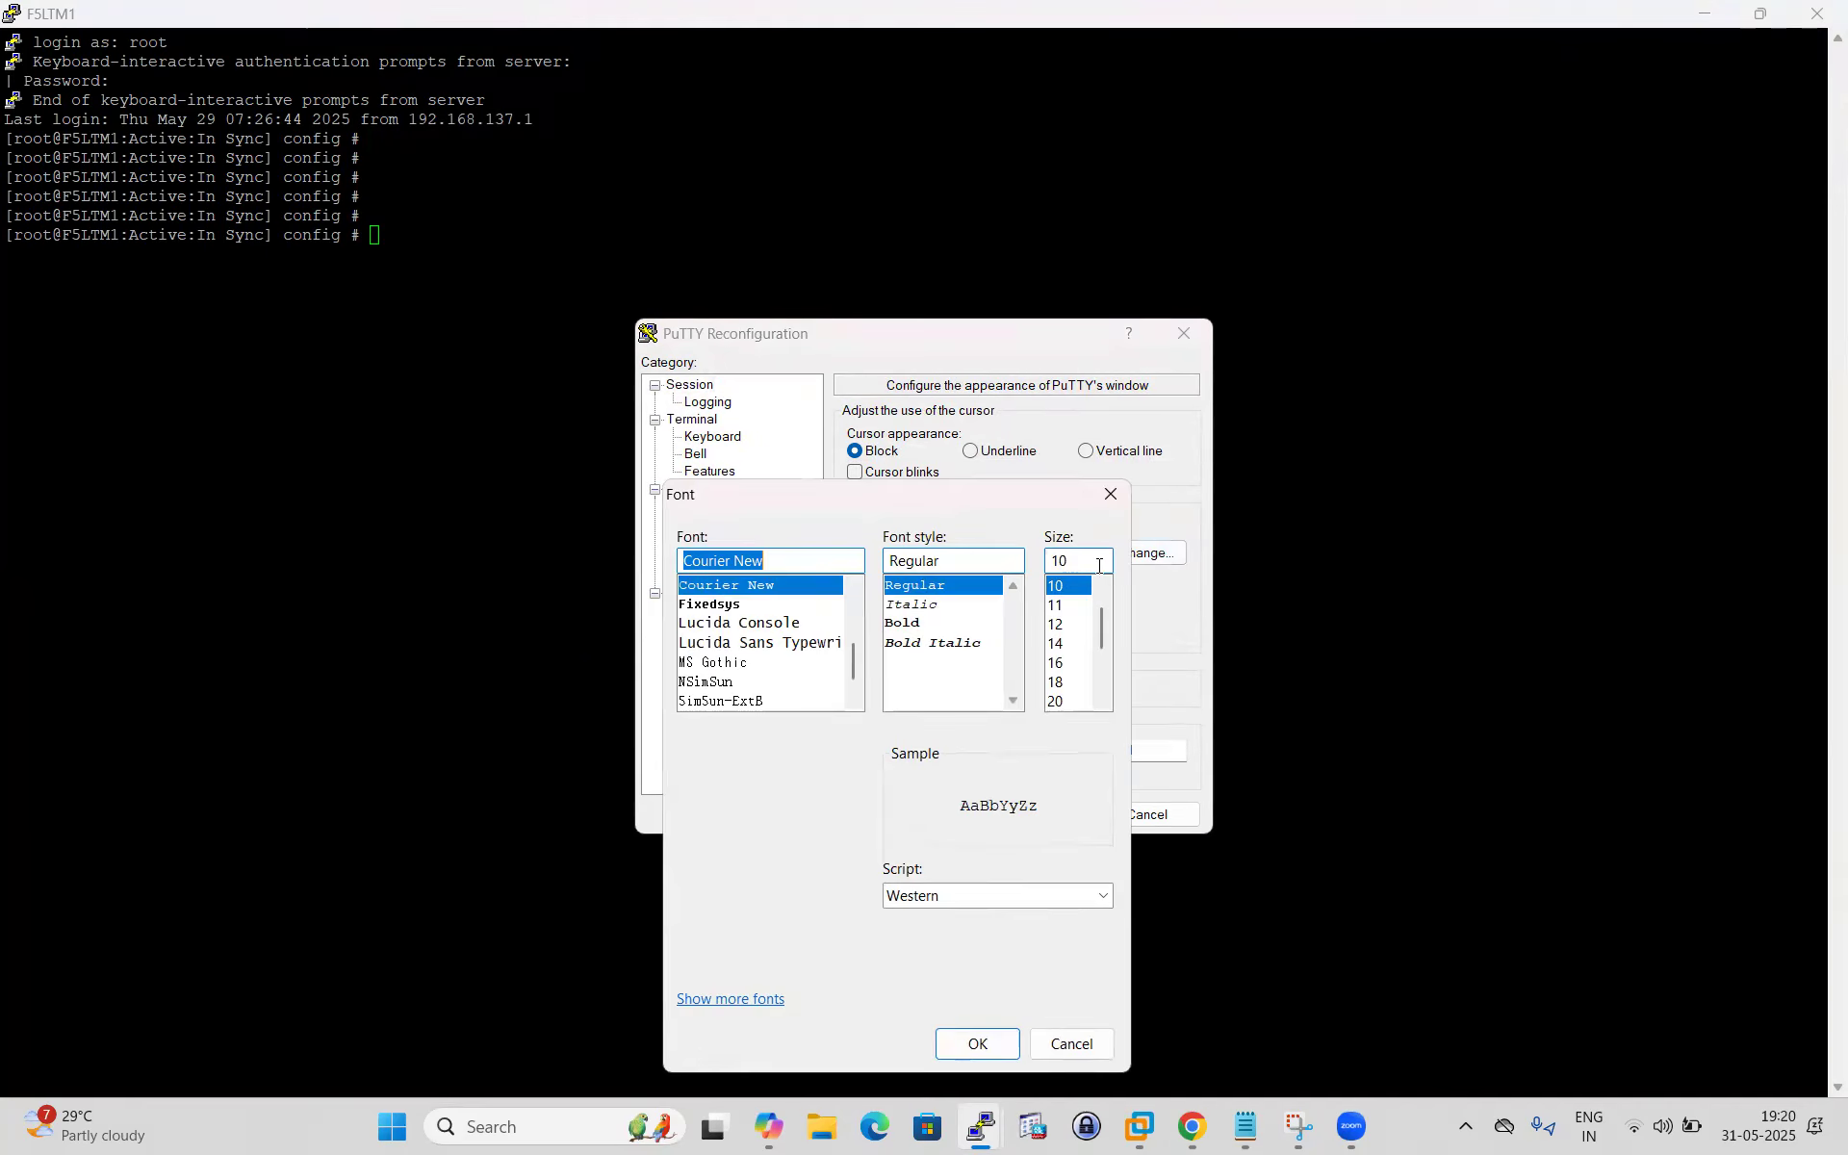
{"action": "left_click", "coordinate": [1056, 623]}
{"action": "left_click", "coordinate": [977, 1044]}
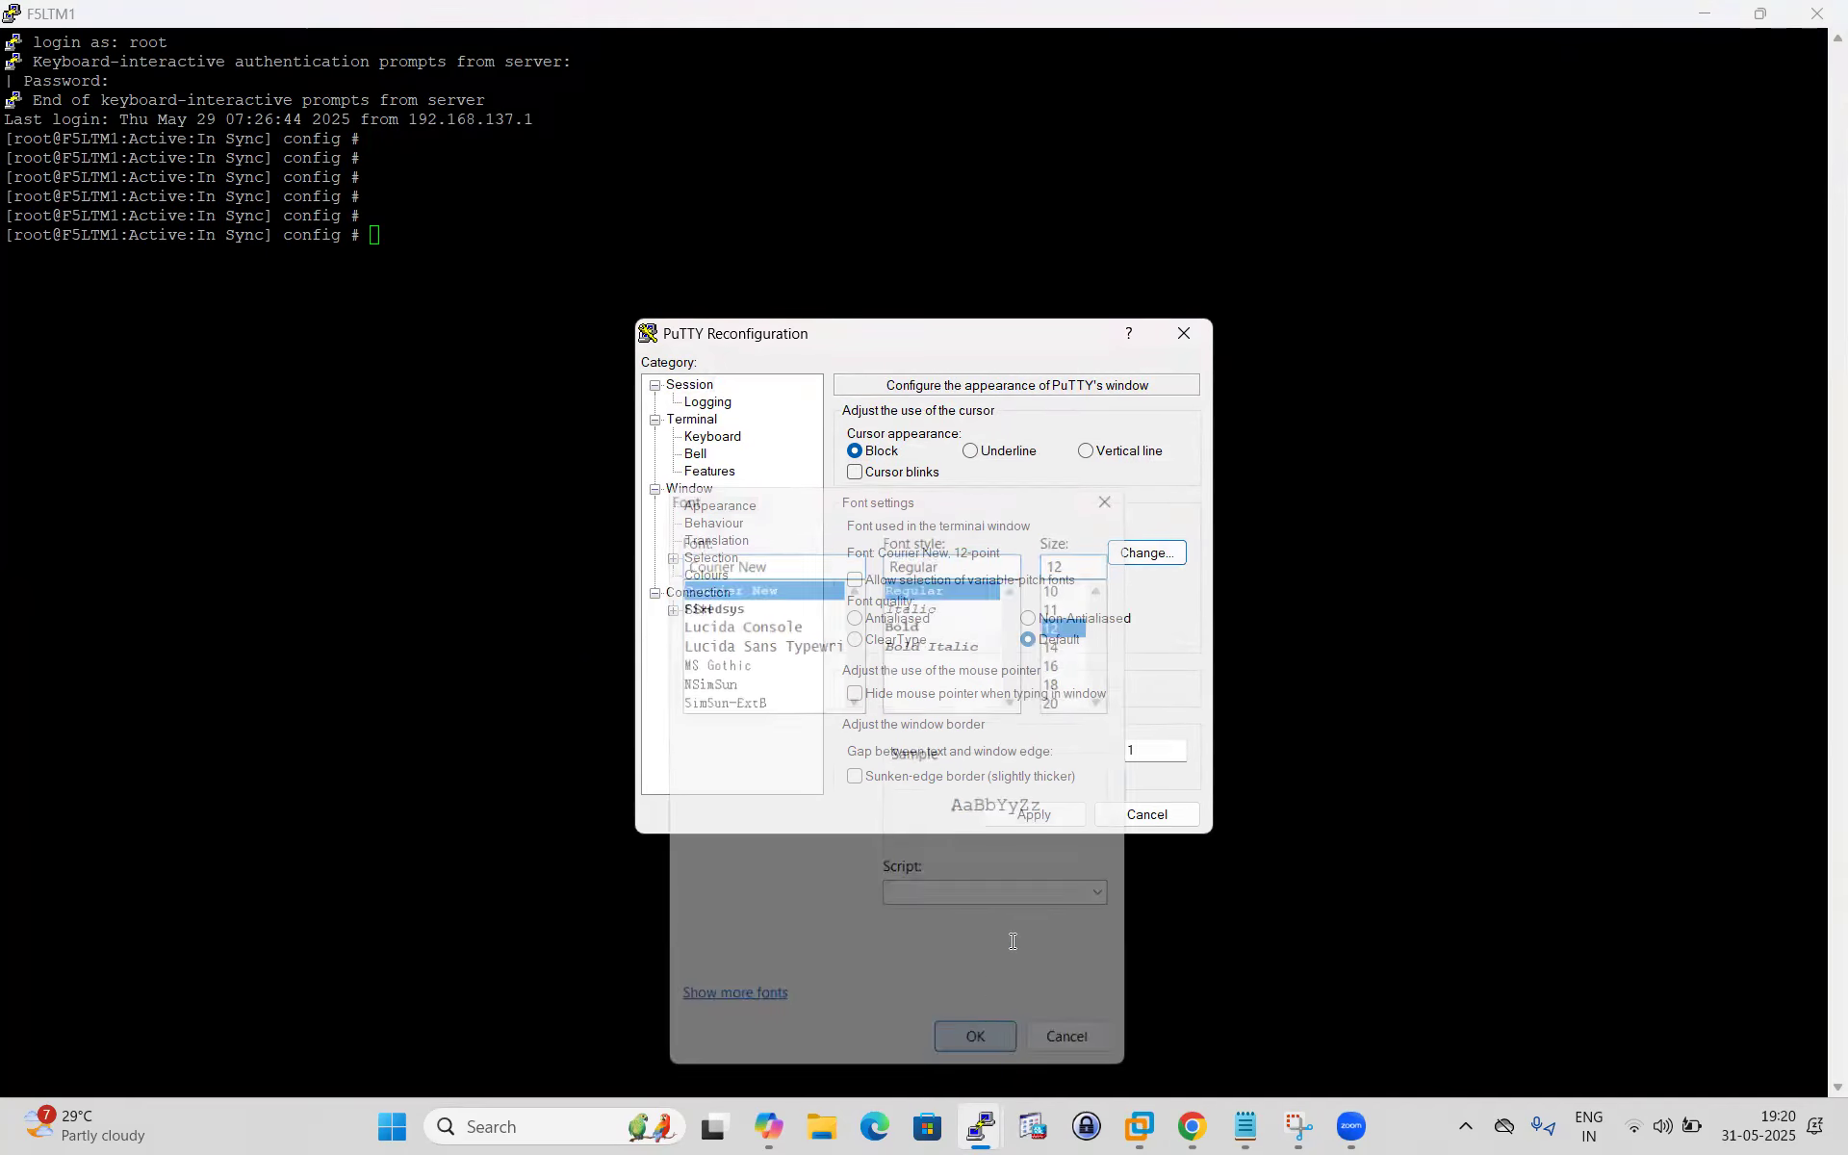
{"action": "left_click", "coordinate": [1031, 816]}
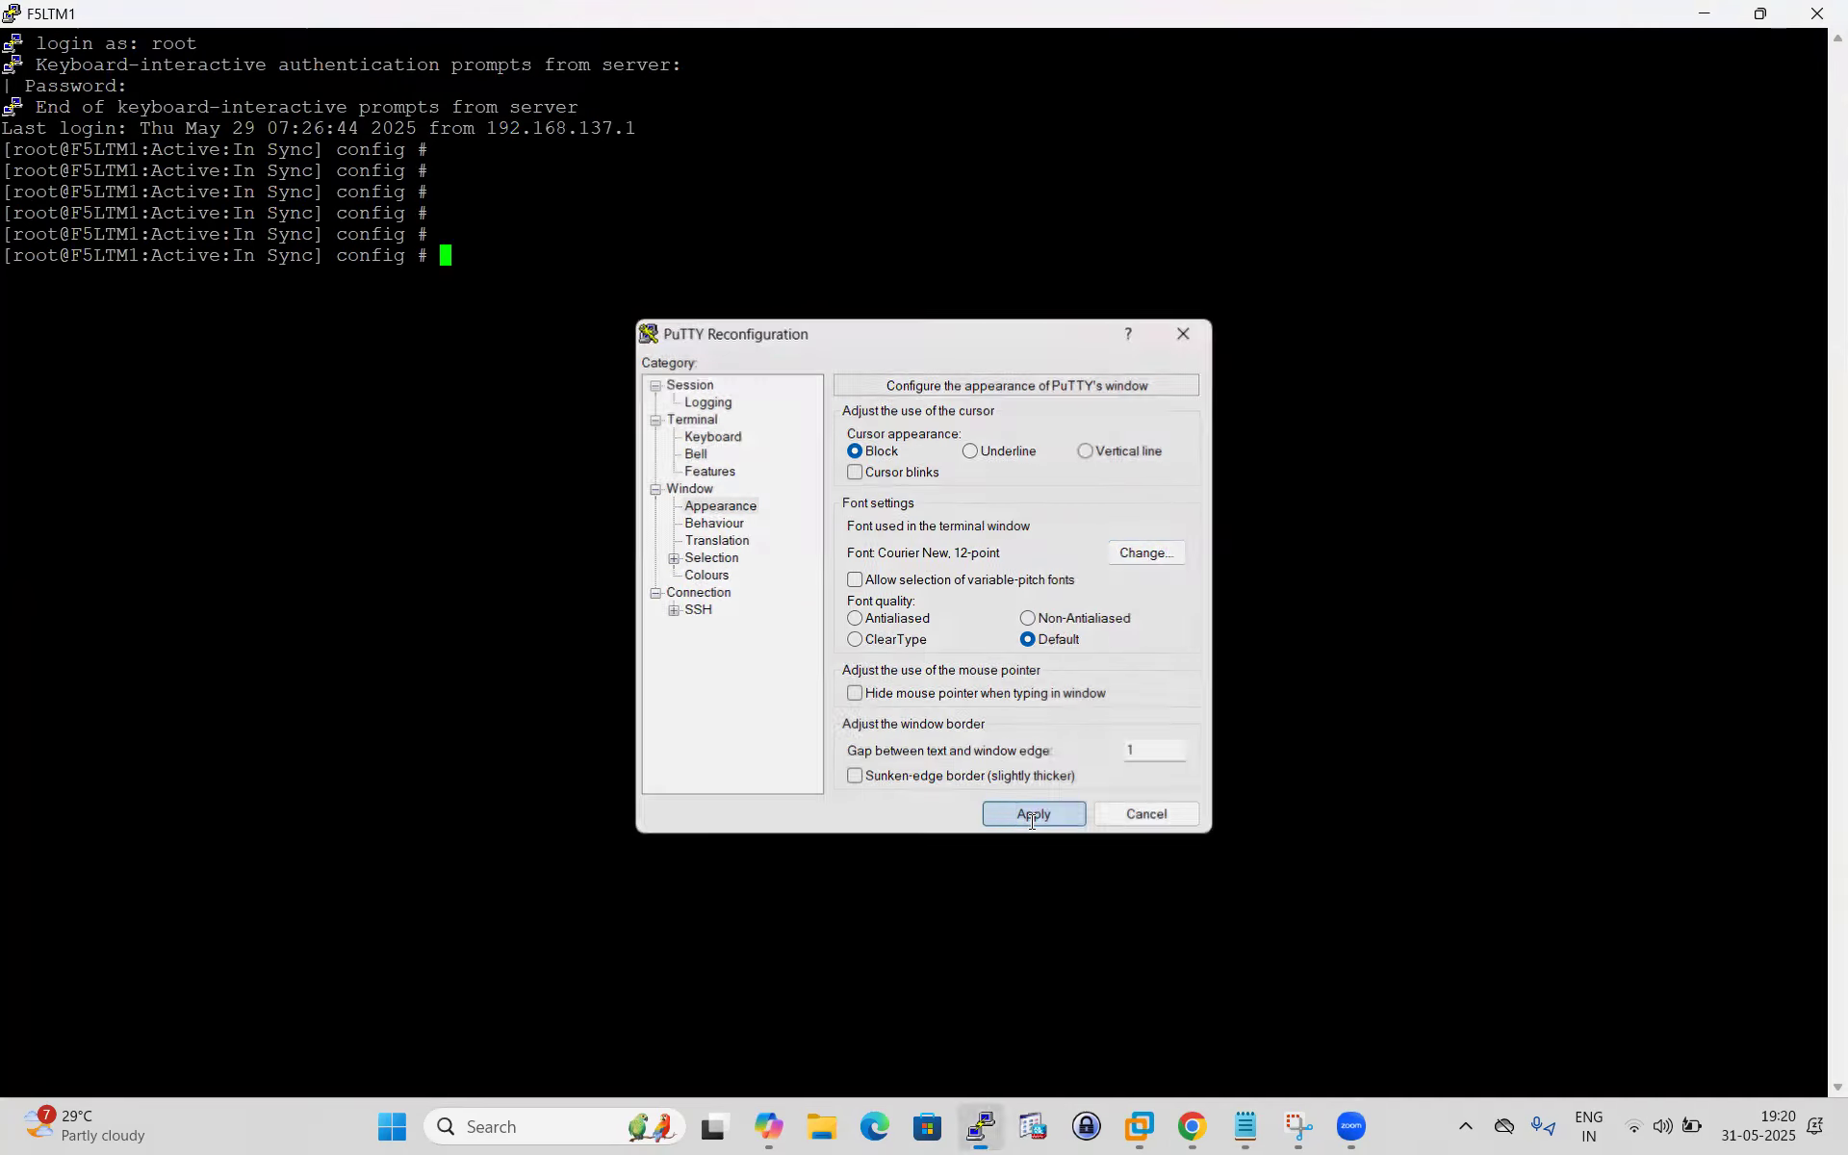
{"action": "key", "text": "Return"}
{"action": "key", "text": "Return"}
{"action": "key", "text": "Return"}
{"action": "key", "text": "Return"}
{"action": "key", "text": "Return"}
List the UCS backups with ls -l /var/local/ucs.
{"action": "type", "text": "ls -l"}
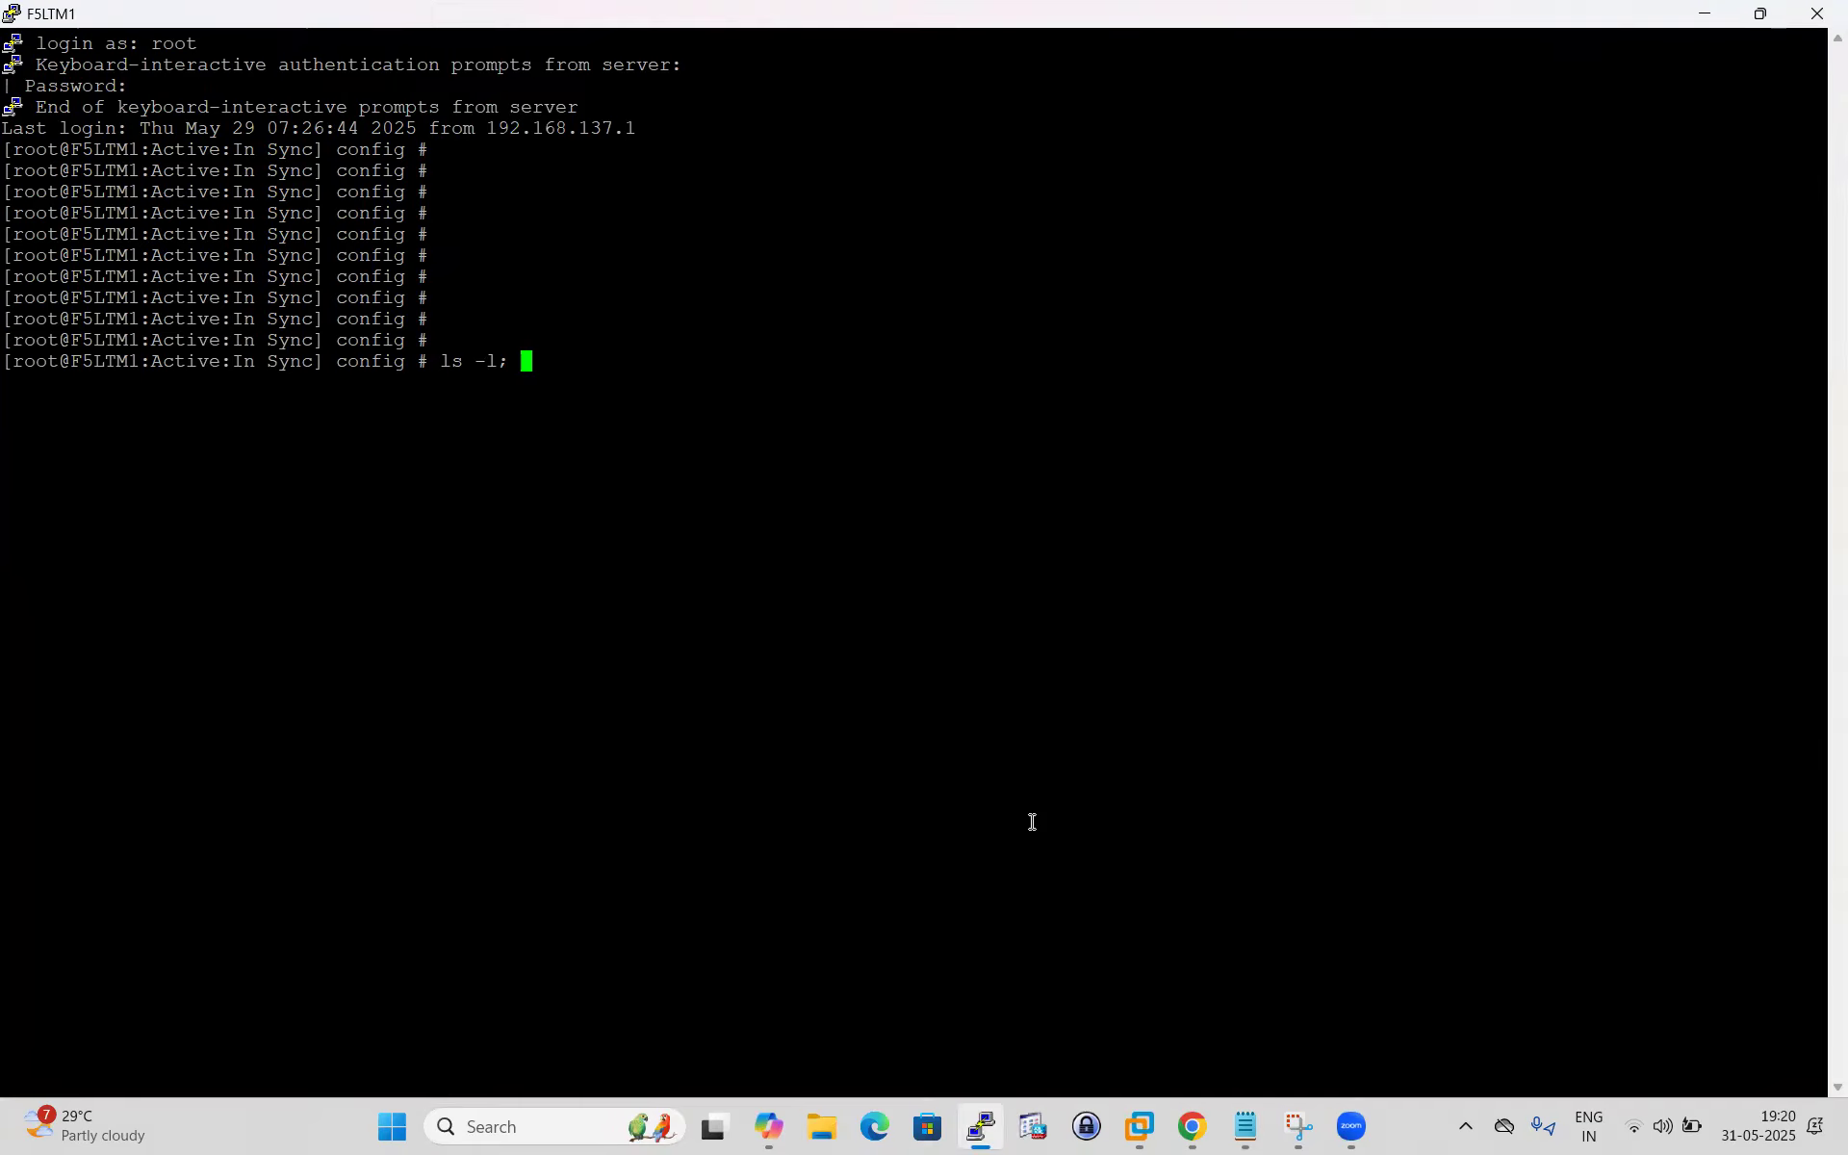
{"action": "type", "text": " /var/local/ucs"}
{"action": "key", "text": "Return"}
Enter tmsh and list available archives with load /sys ucs and Tab completion.
{"action": "key", "text": "Return"}
{"action": "key", "text": "Return"}
{"action": "key", "text": "Return"}
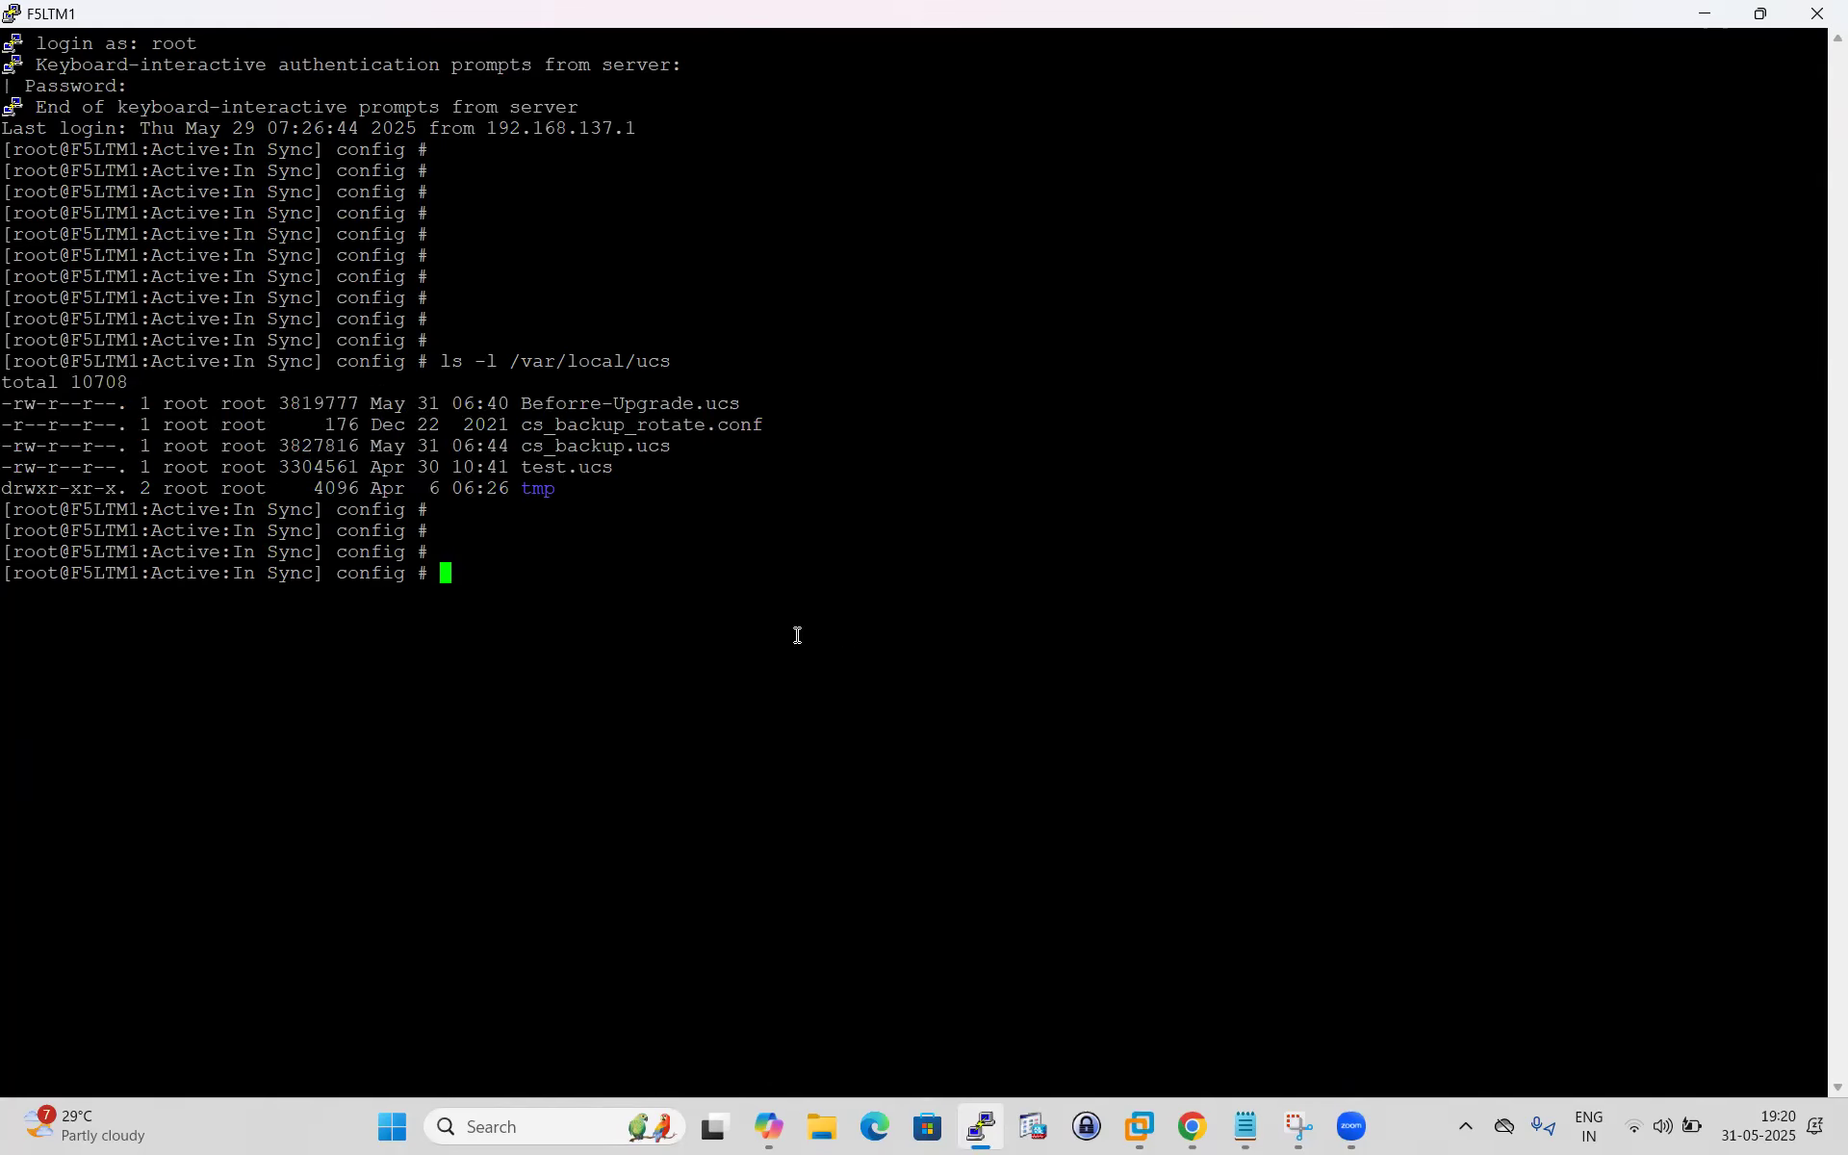
{"action": "left_click_drag", "start_coordinate": [528, 403], "coordinate": [756, 425]}
{"action": "left_click", "coordinate": [691, 550]}
{"action": "type", "text": "tmsh"}
{"action": "key", "text": "BackSpace"}
{"action": "key", "text": "Return"}
{"action": "type", "text": "los"}
{"action": "key", "text": "BackSpace"}
{"action": "type", "text": "ad"}
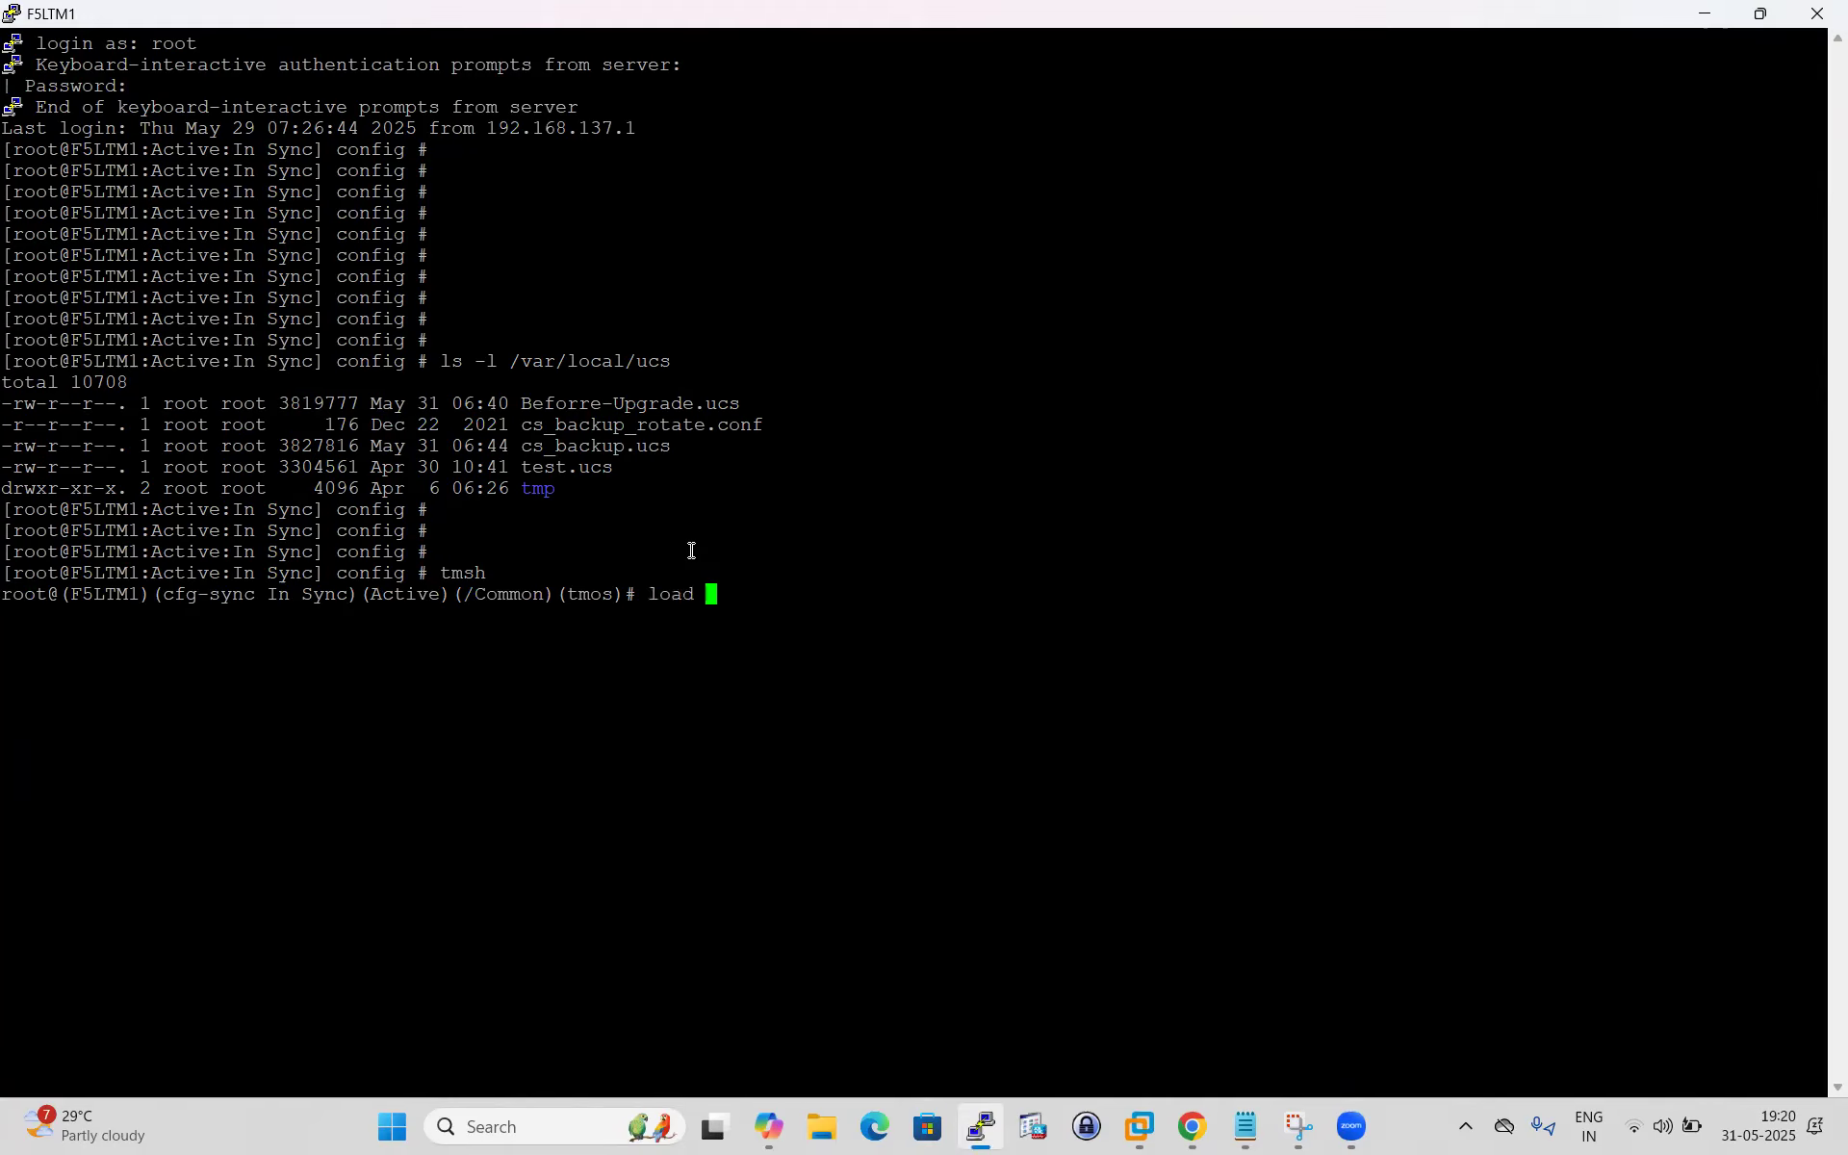
{"action": "type", "text": " /v"}
{"action": "key", "text": "BackSpace"}
{"action": "type", "text": "sys ucs"}
{"action": "key", "text": "Tab"}
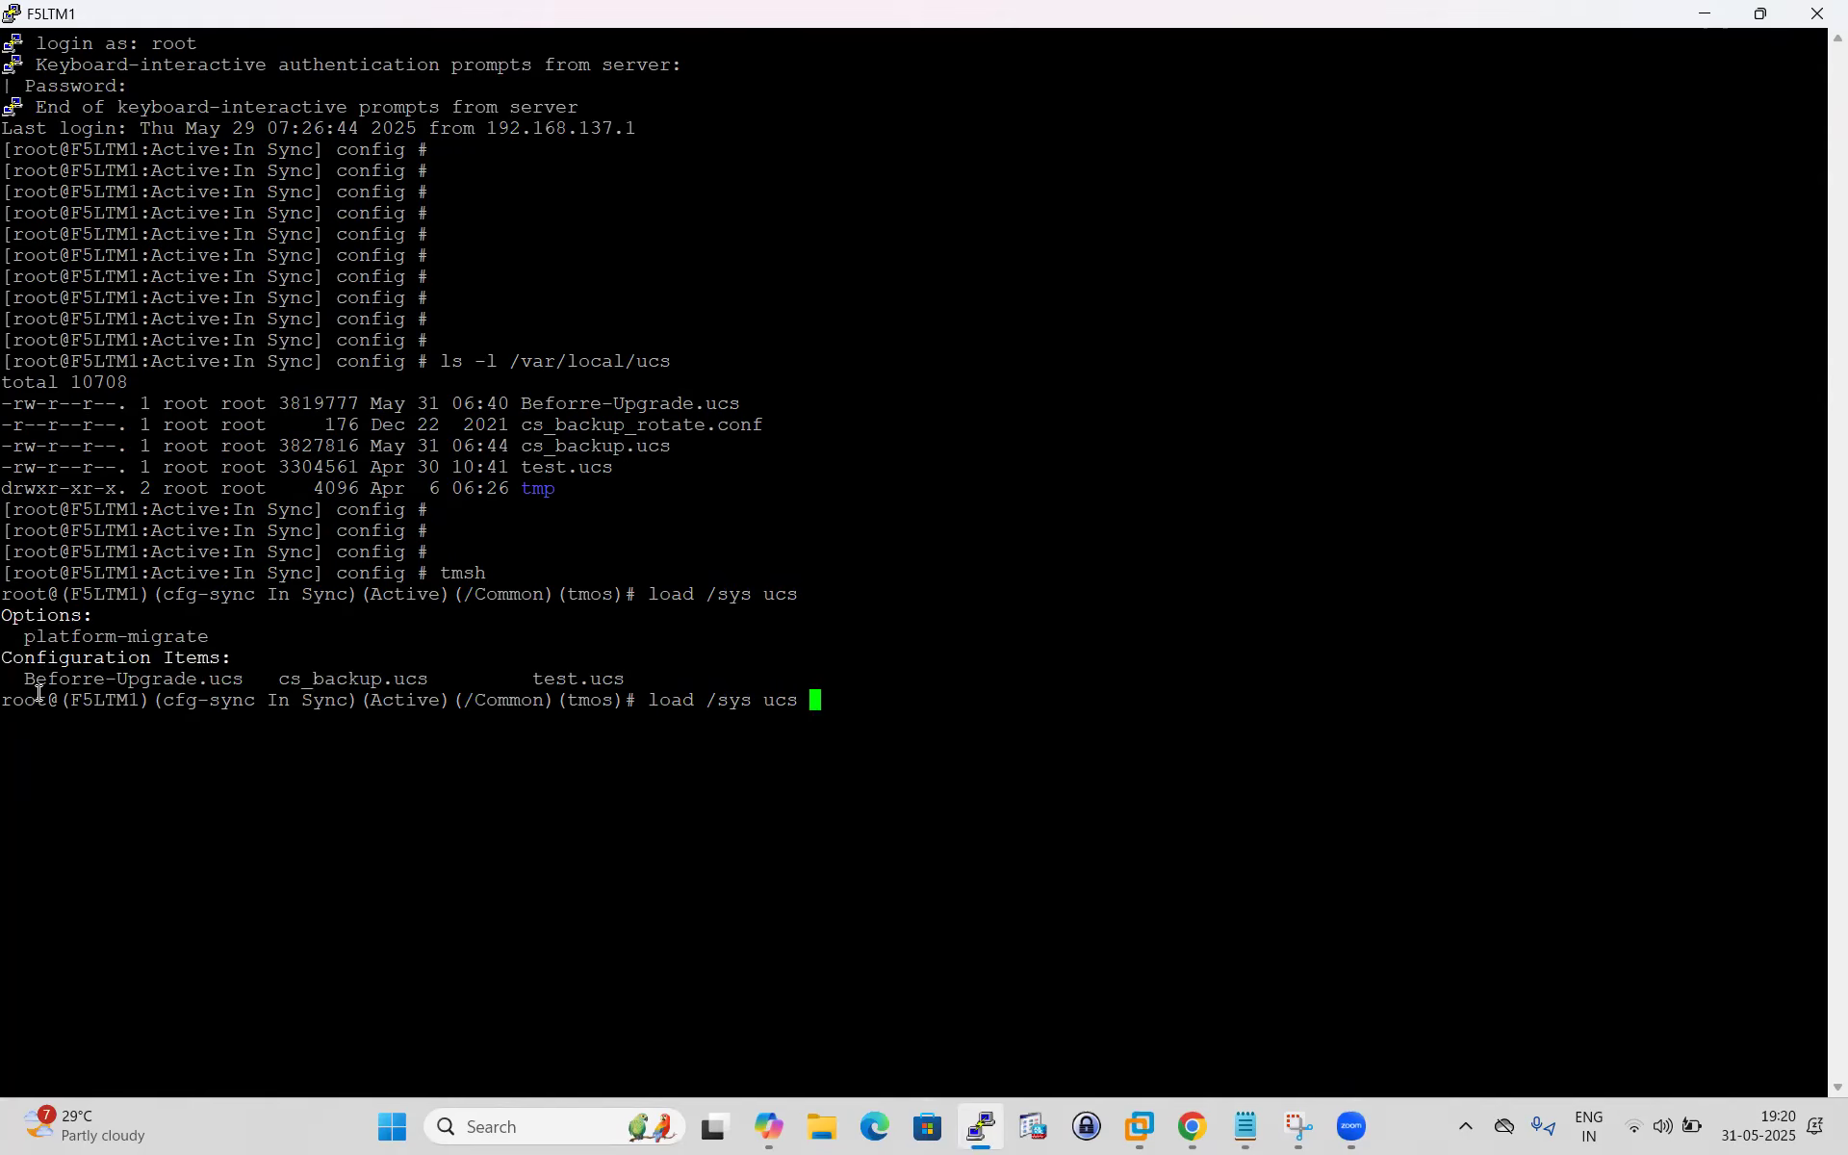
Highlight Beforre-Upgrade.ucs and the load command, then return to the F5-UCS-FILE.txt notes.
{"action": "mouse_move", "coordinate": [24, 679]}
{"action": "left_mouse_down"}
{"action": "mouse_move", "coordinate": [252, 685]}
{"action": "mouse_move", "coordinate": [10, 681]}
{"action": "left_mouse_up"}
{"action": "left_click", "coordinate": [252, 696]}
{"action": "left_click", "coordinate": [159, 681]}
{"action": "left_click_drag", "start_coordinate": [654, 595], "coordinate": [798, 594]}
{"action": "left_click", "coordinate": [853, 631]}
{"action": "left_click_drag", "start_coordinate": [36, 679], "coordinate": [243, 680]}
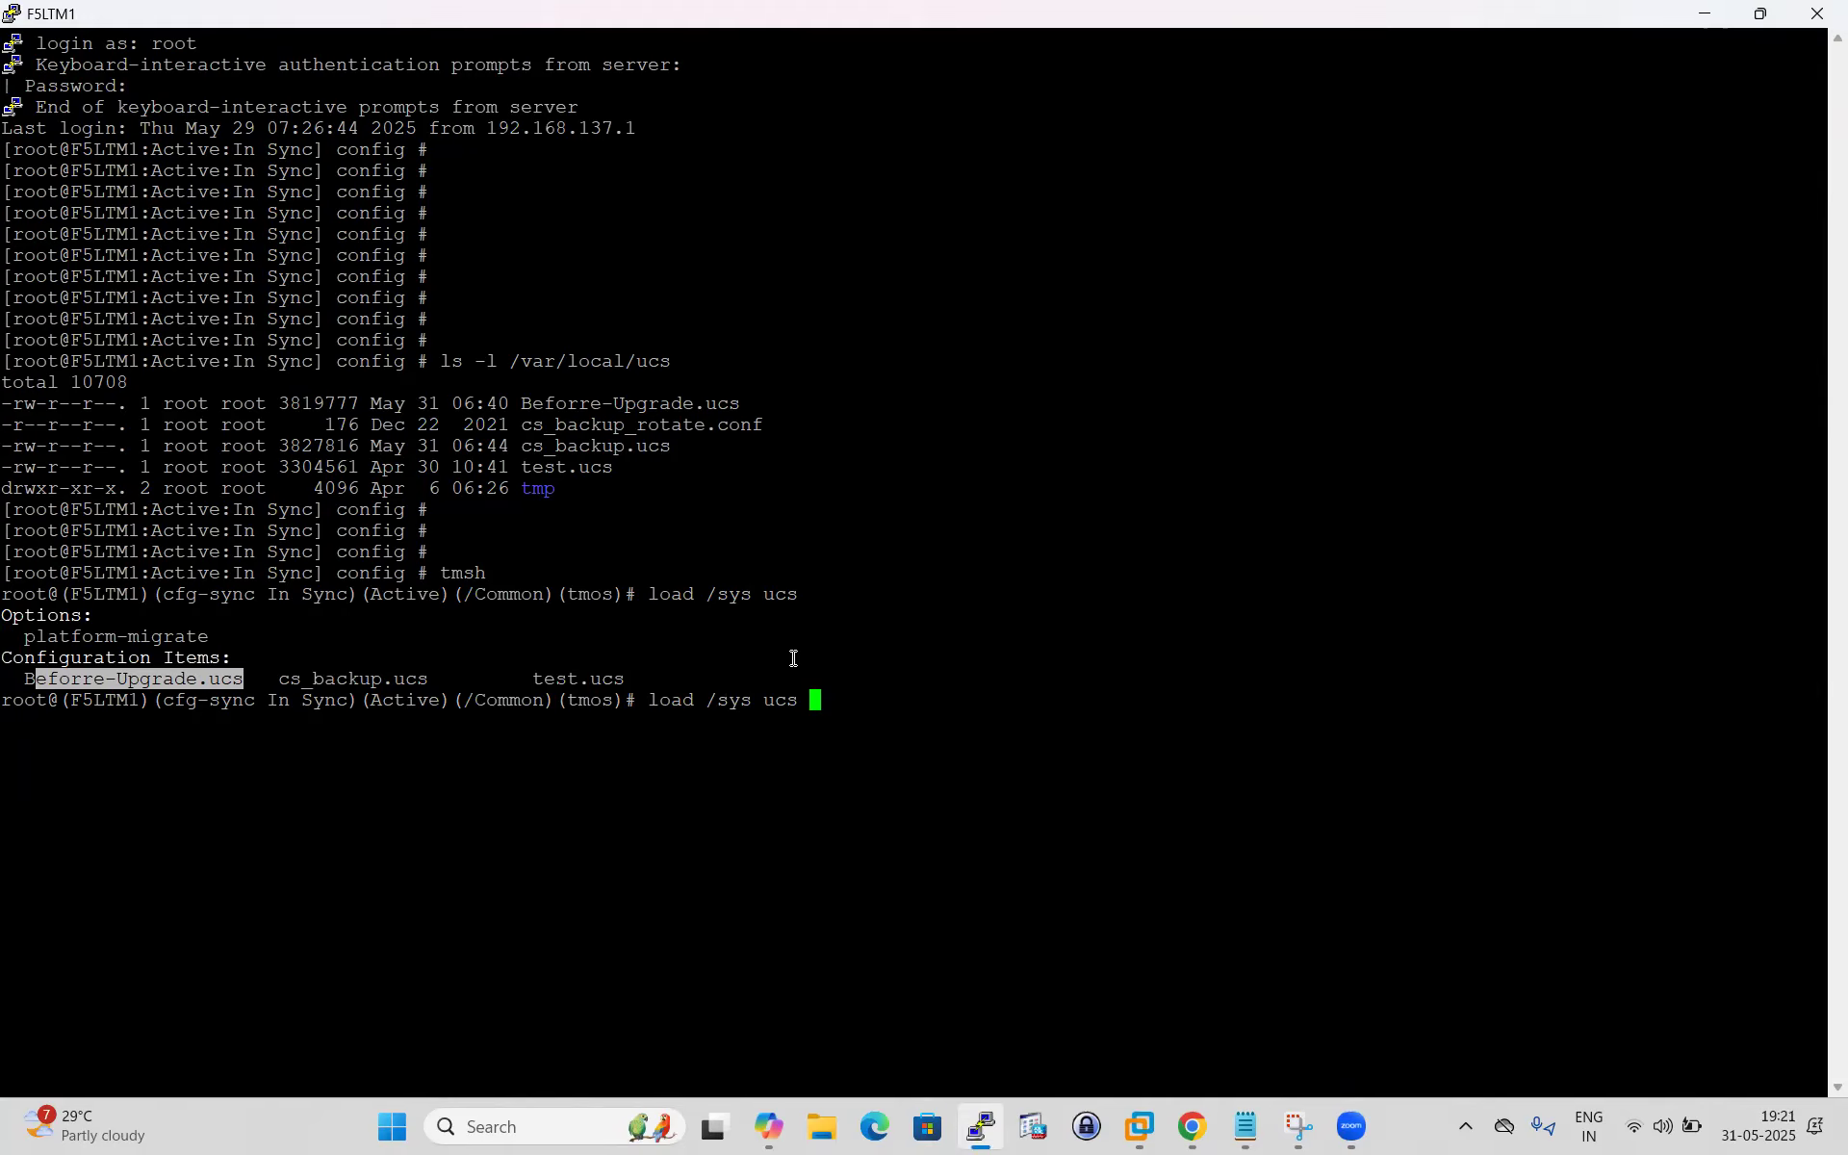
{"action": "left_click", "coordinate": [138, 669]}
{"action": "left_click_drag", "start_coordinate": [16, 675], "coordinate": [252, 684]}
{"action": "left_click", "coordinate": [774, 503]}
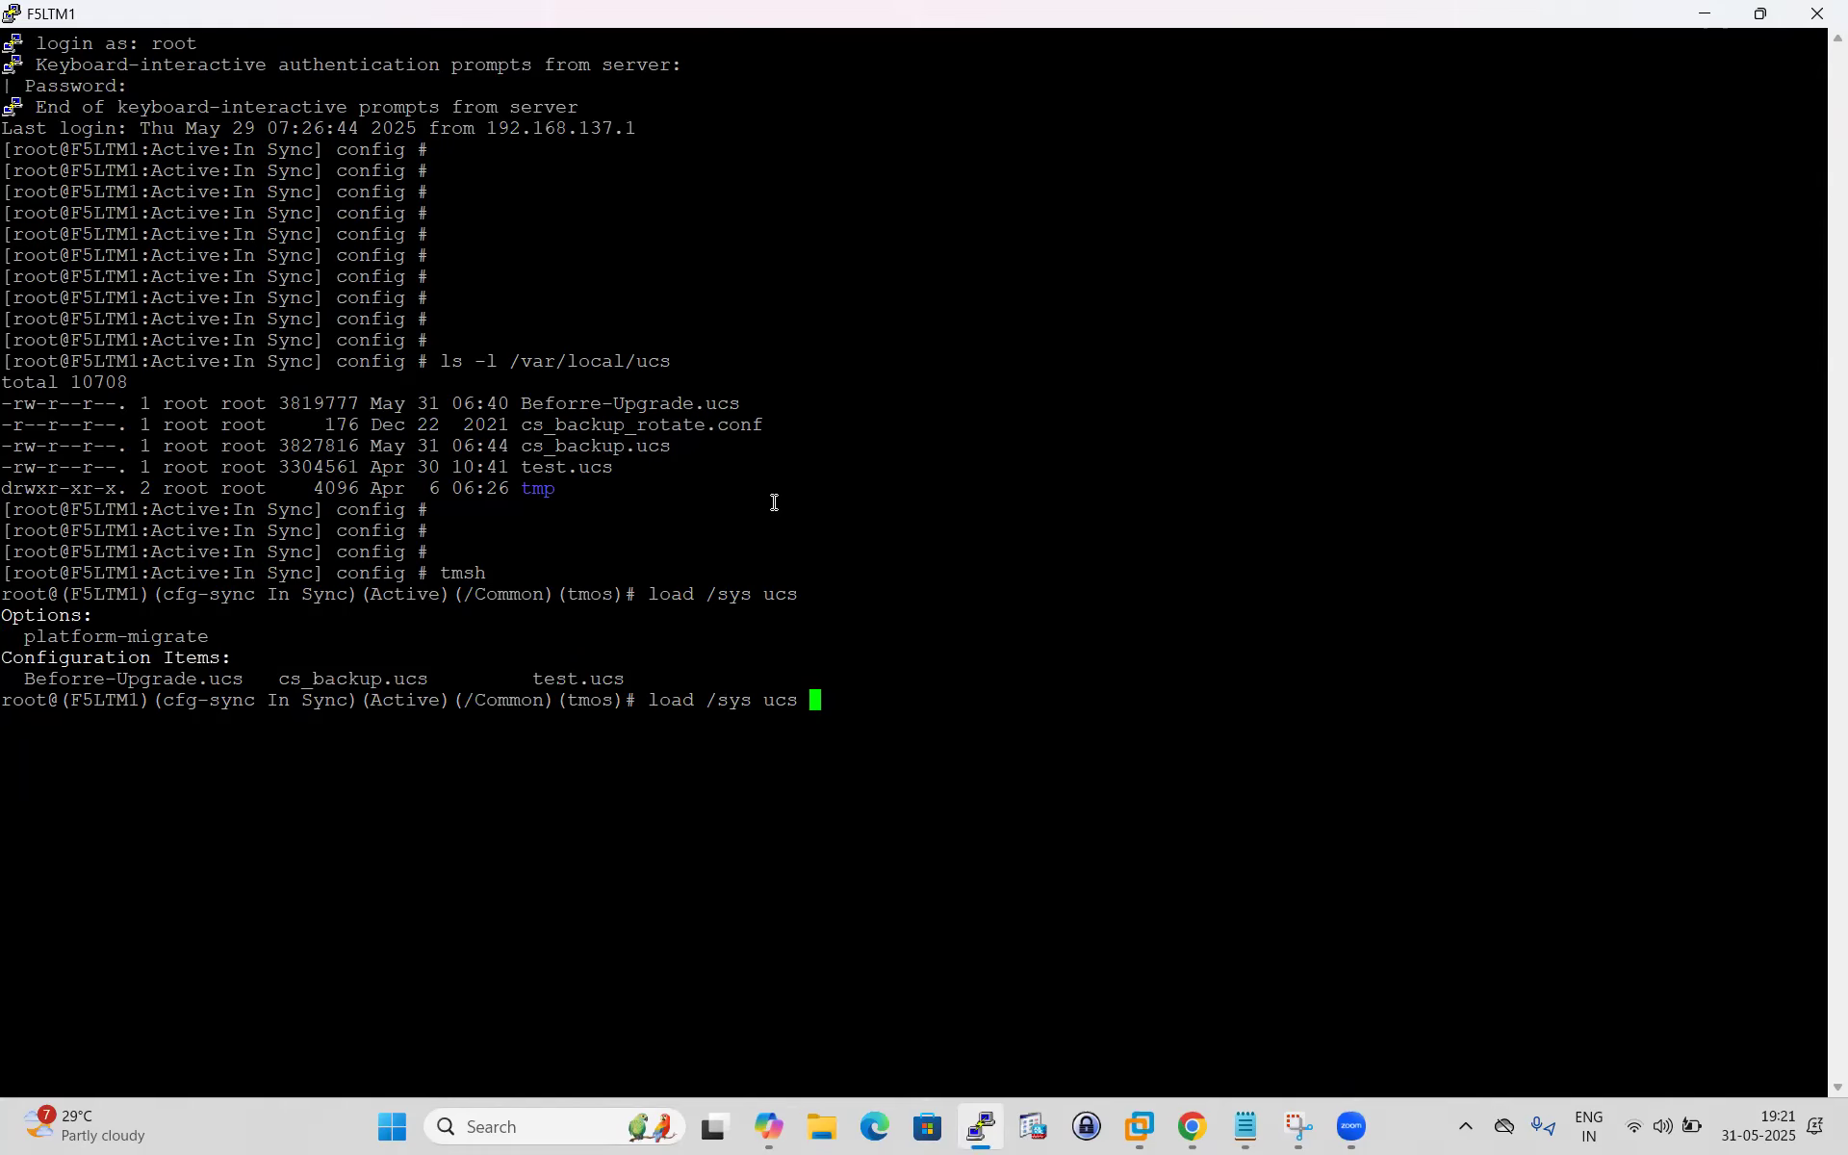
{"action": "left_click", "coordinate": [1245, 1126]}
{"action": "left_click", "coordinate": [405, 743]}
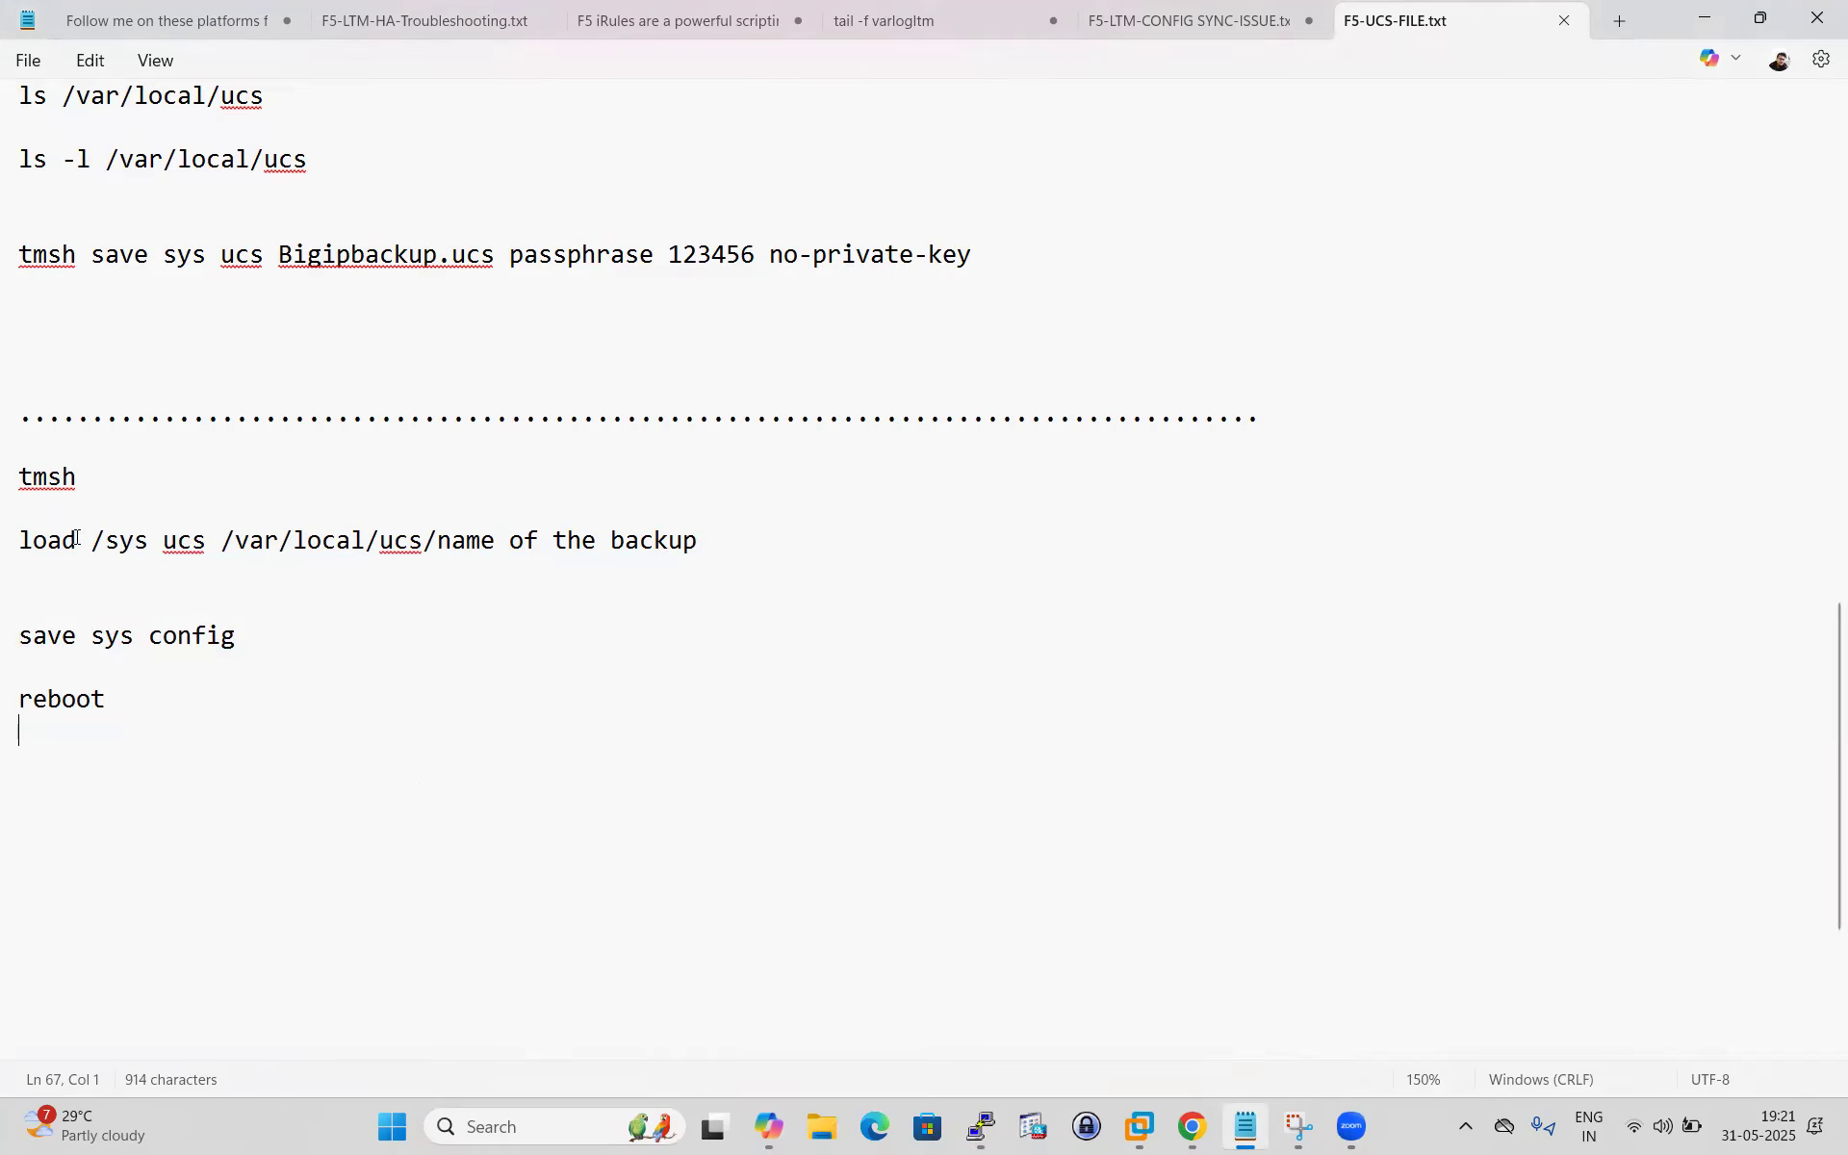
{"action": "left_click_drag", "start_coordinate": [105, 542], "coordinate": [224, 541]}
{"action": "left_click", "coordinate": [306, 587]}
{"action": "left_click_drag", "start_coordinate": [225, 541], "coordinate": [927, 567]}
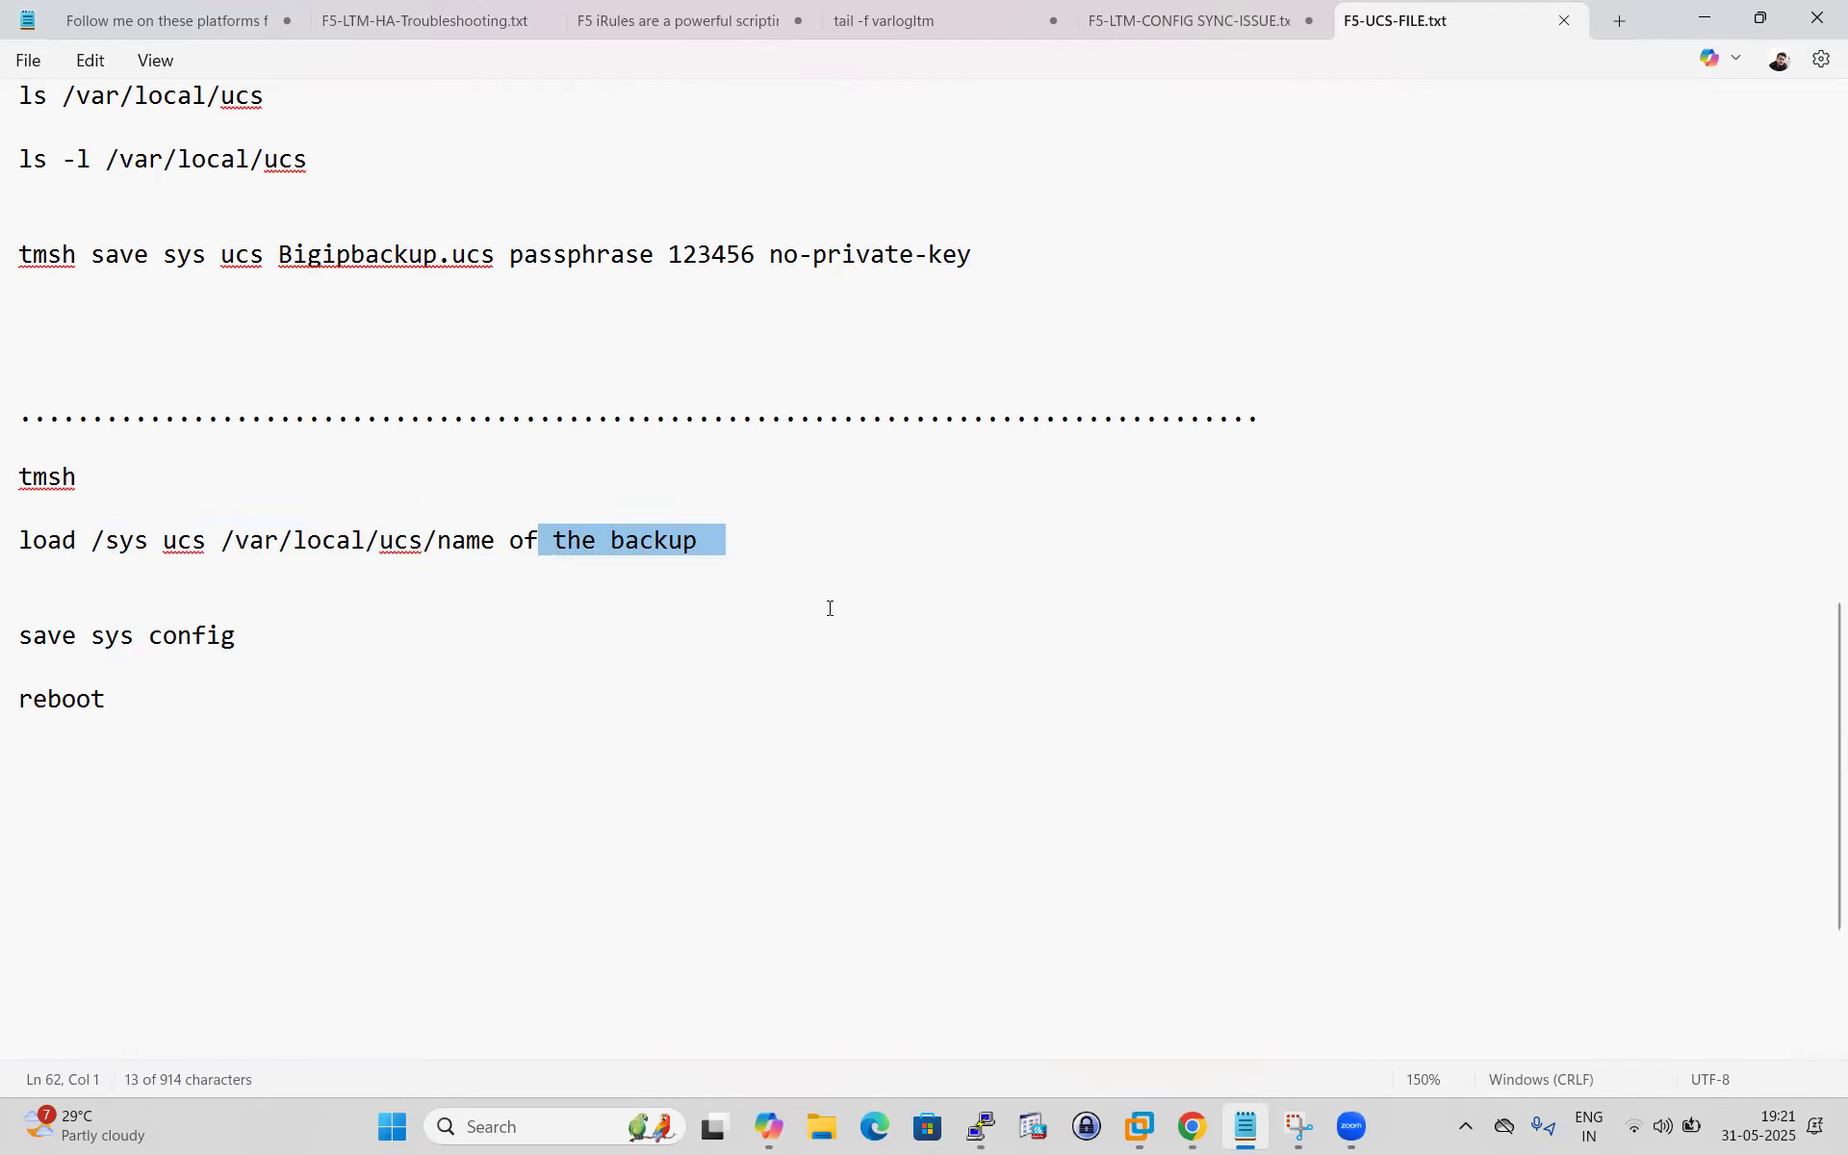
{"action": "left_click_drag", "start_coordinate": [223, 540], "coordinate": [424, 532]}
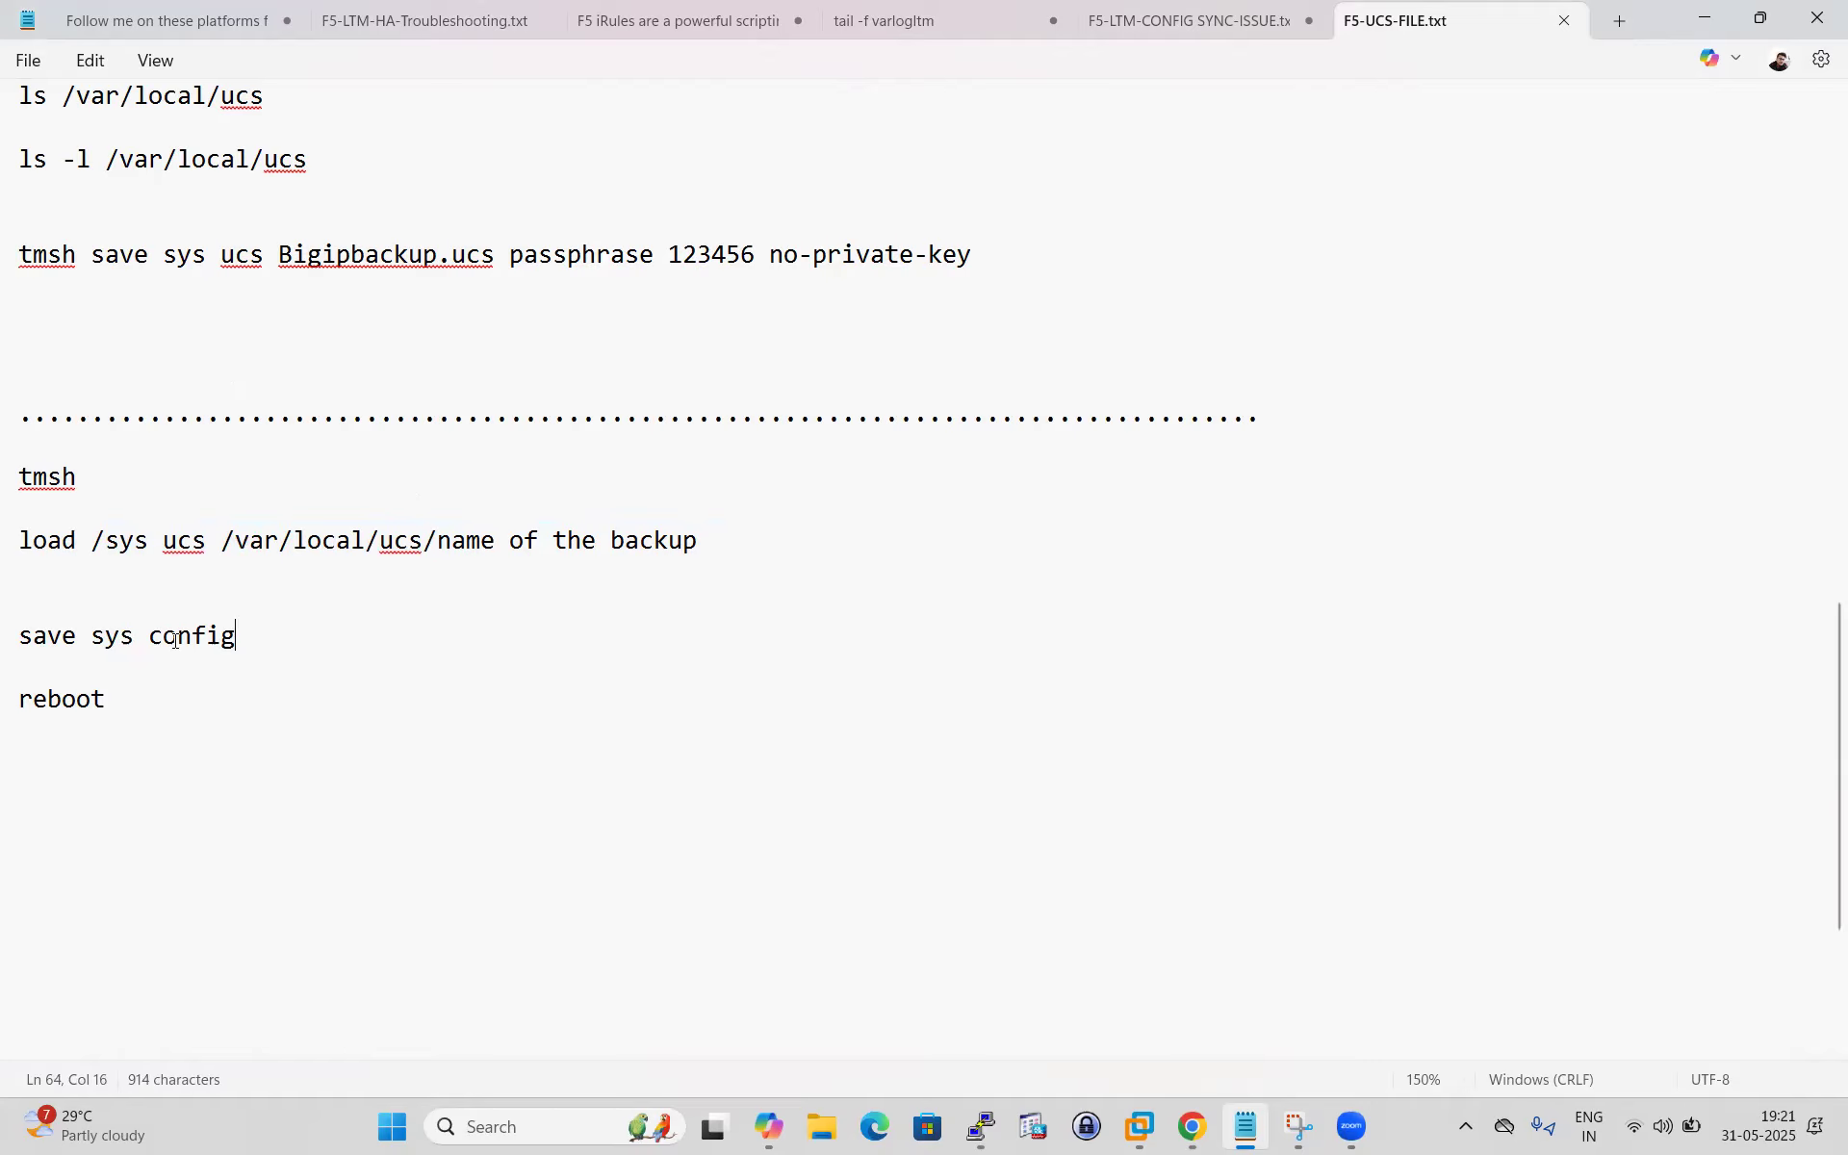
{"action": "triple_click", "coordinate": [213, 662]}
{"action": "left_click_drag", "start_coordinate": [90, 697], "coordinate": [19, 699]}
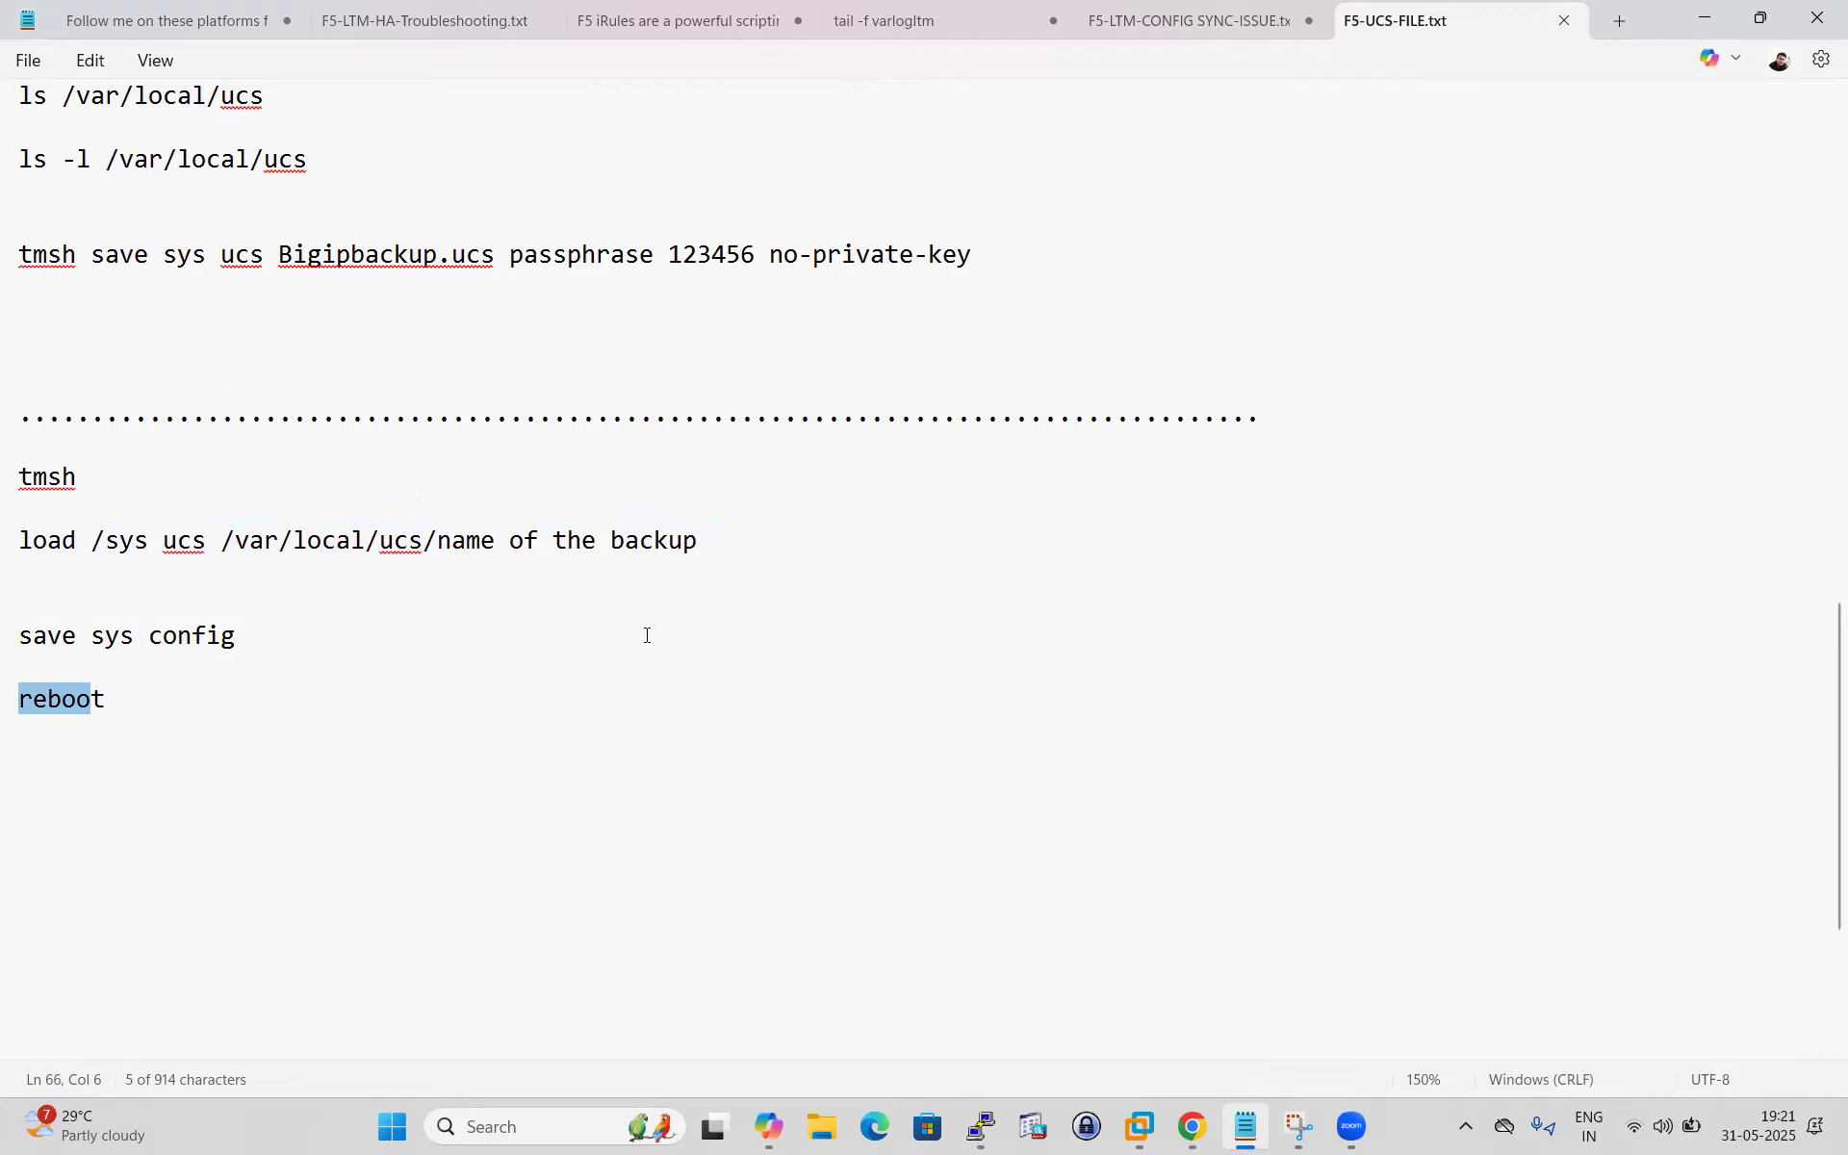